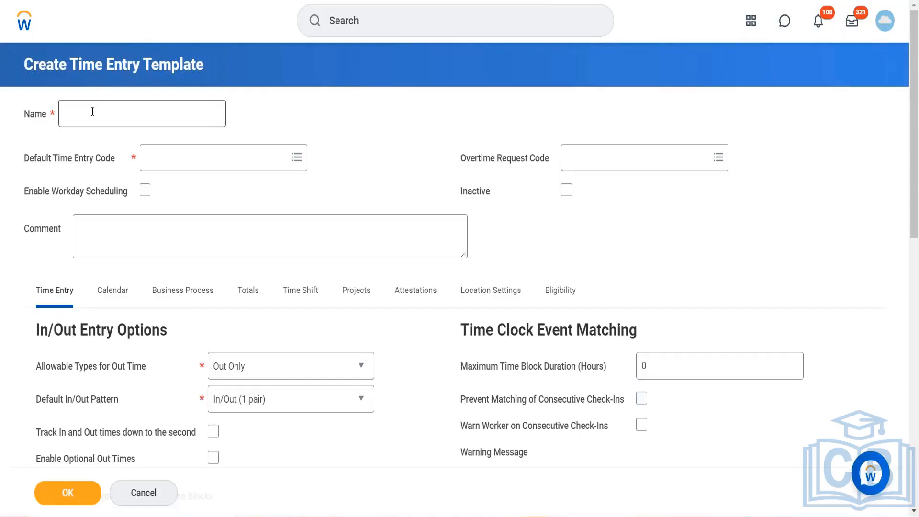
Duplicate the browser tab showing Create Time Entry Template and cancel the View Time Entry Template prompt in the copy.
{"action": "right_click", "coordinate": [204, 1]}
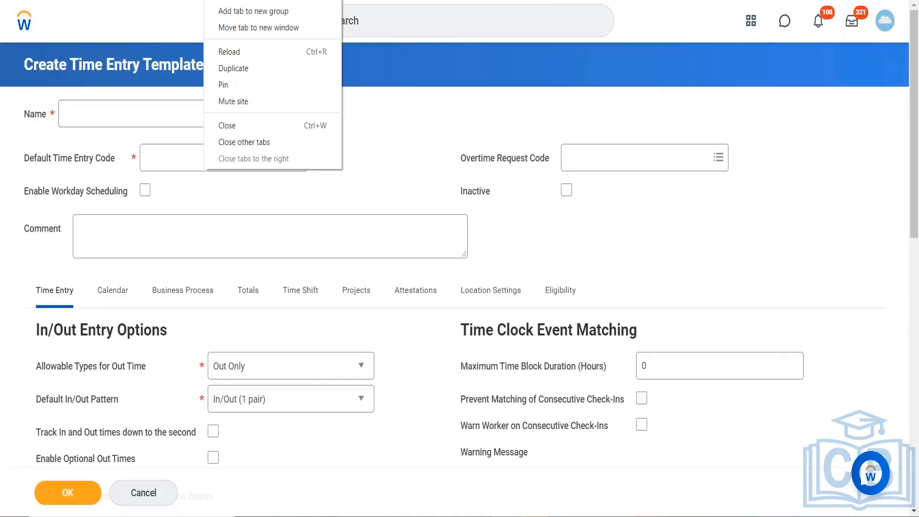
{"action": "left_click", "coordinate": [252, 70]}
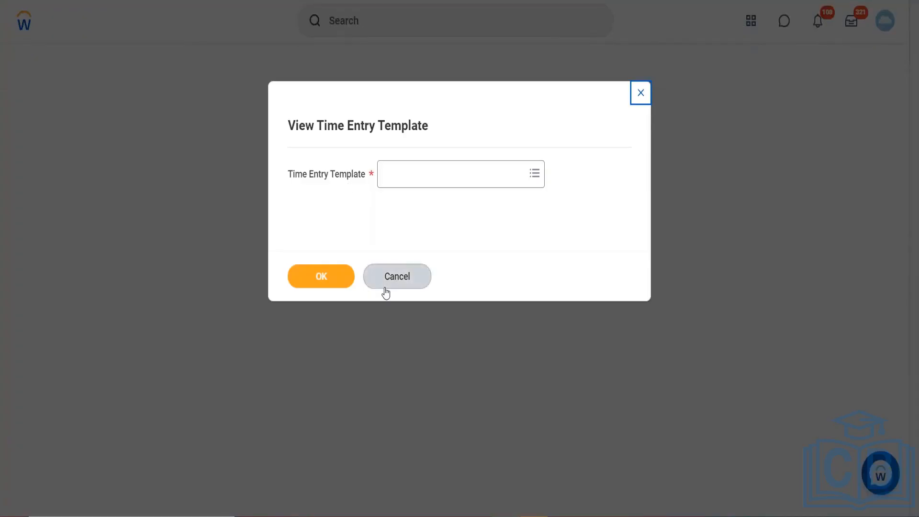
{"action": "left_click", "coordinate": [387, 285]}
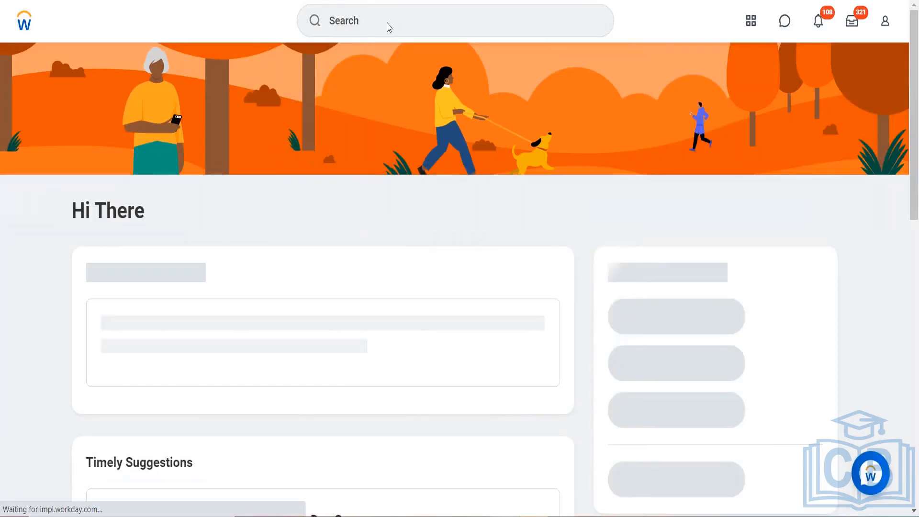
Try to find a worker by name with the global search, using a partial and then a fuller surname.
{"action": "left_click", "coordinate": [388, 26]}
{"action": "left_click", "coordinate": [389, 24]}
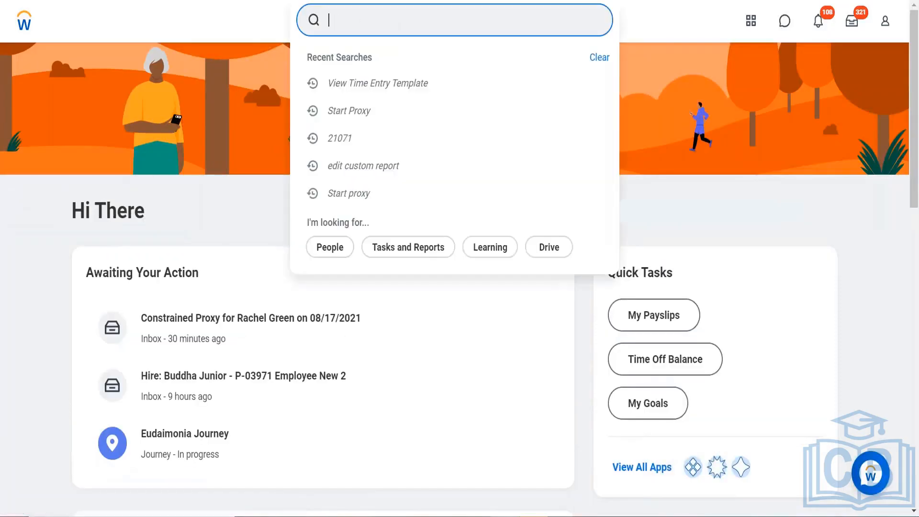
{"action": "type", "text": "beti l"}
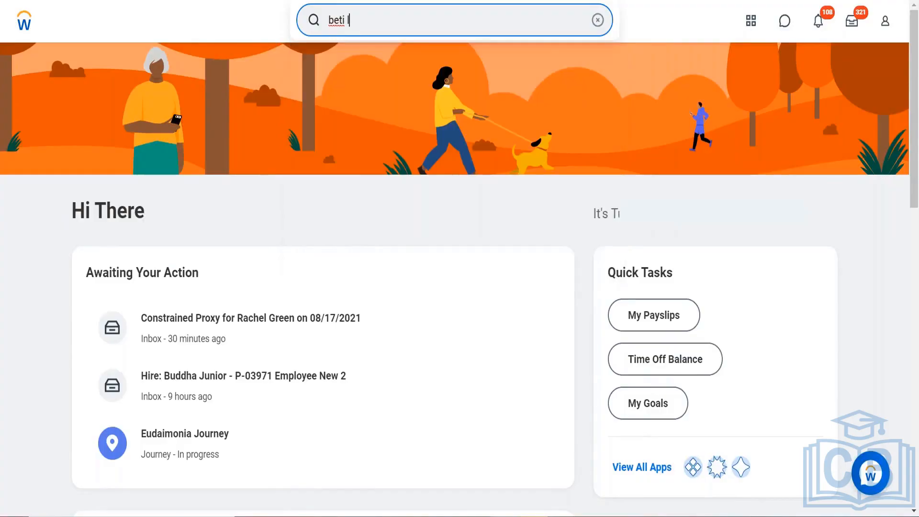
{"action": "key", "text": "Return"}
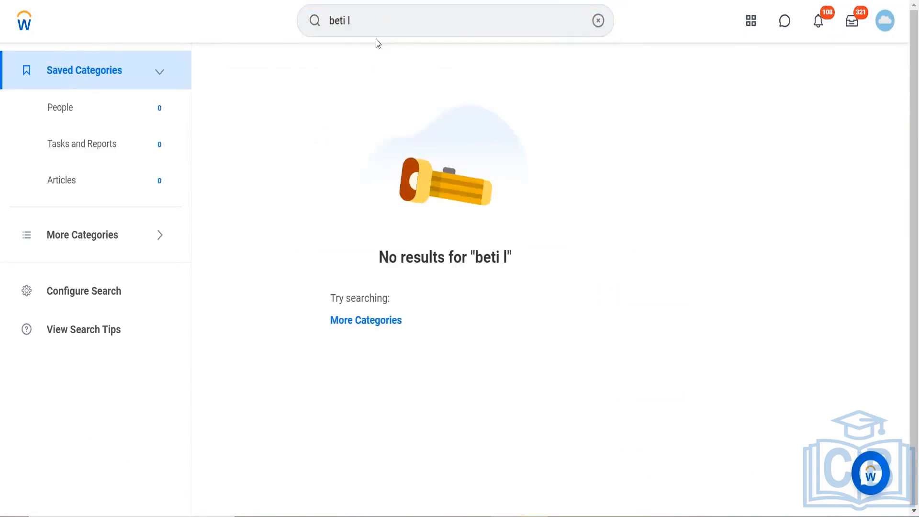
{"action": "left_click", "coordinate": [365, 26]}
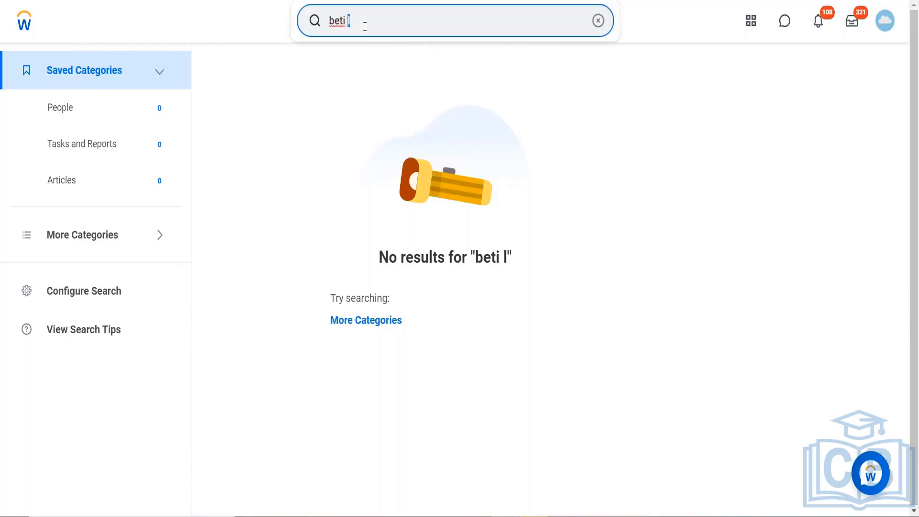
{"action": "type", "text": "lie"}
{"action": "key", "text": "Return"}
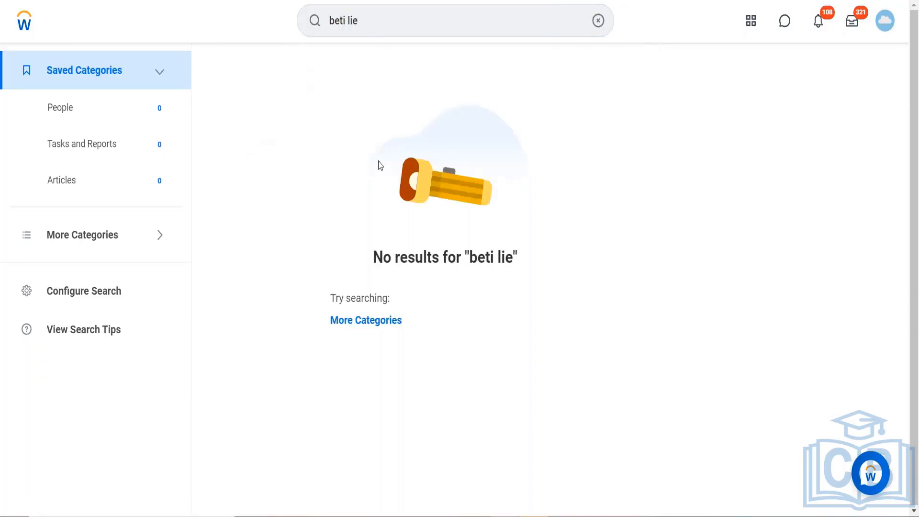
Search for "start proxy" and open the Start Proxy task.
{"action": "left_click", "coordinate": [372, 25]}
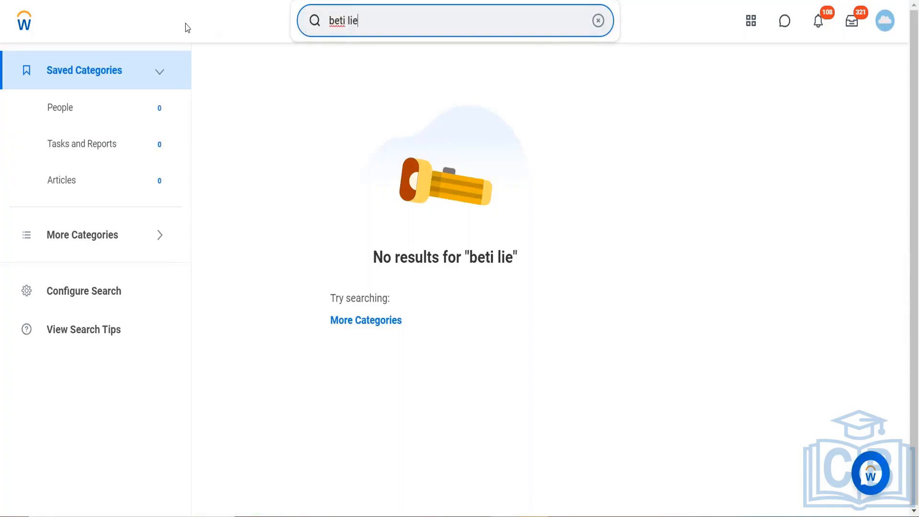
{"action": "key", "text": "ctrl+a"}
{"action": "type", "text": "start porxy"}
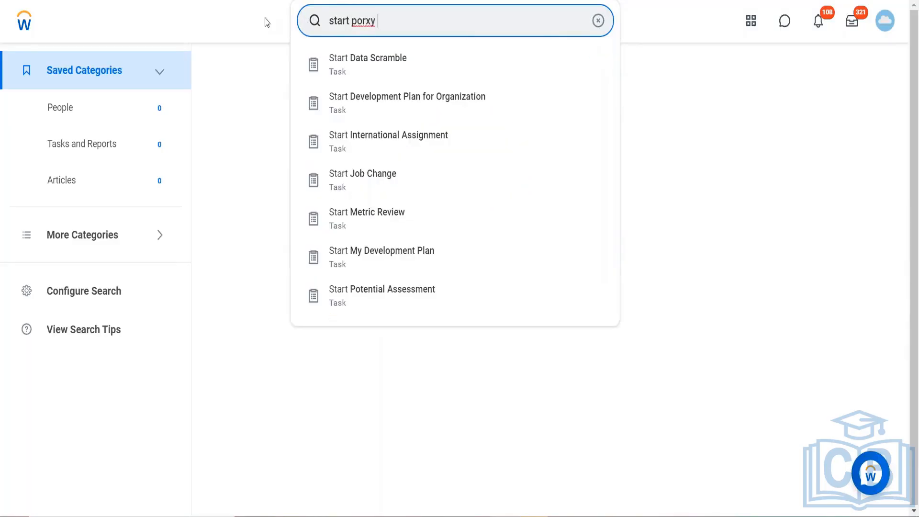
{"action": "key", "text": "Return"}
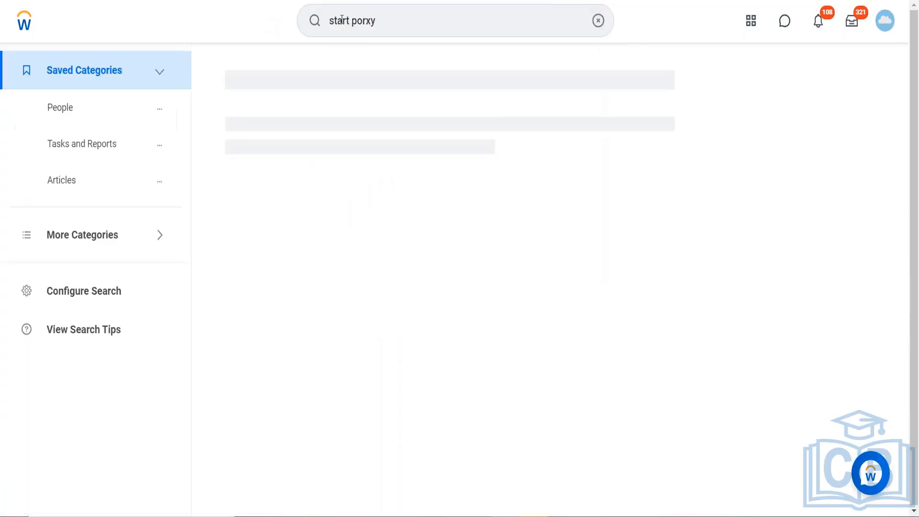
{"action": "left_click", "coordinate": [388, 27]}
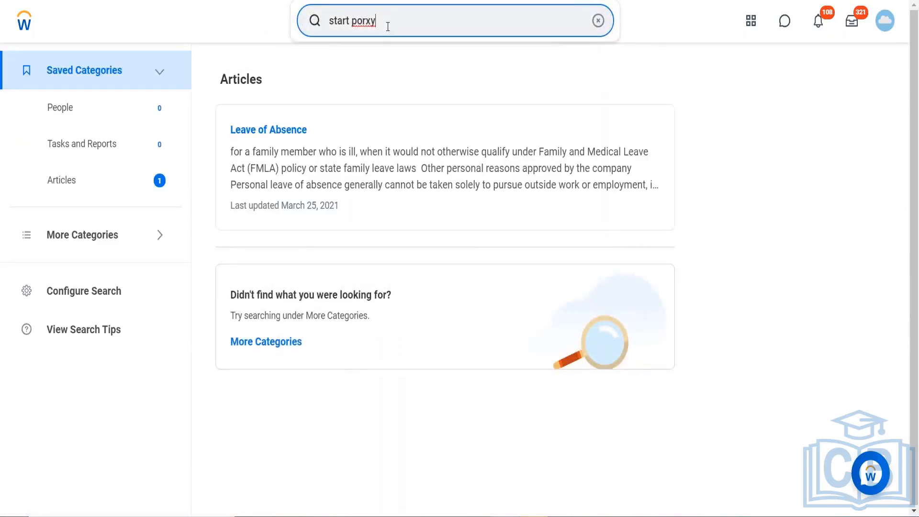
{"action": "key", "text": "BackSpace"}
{"action": "key", "text": "BackSpace"}
{"action": "key", "text": "BackSpace"}
{"action": "key", "text": "BackSpace"}
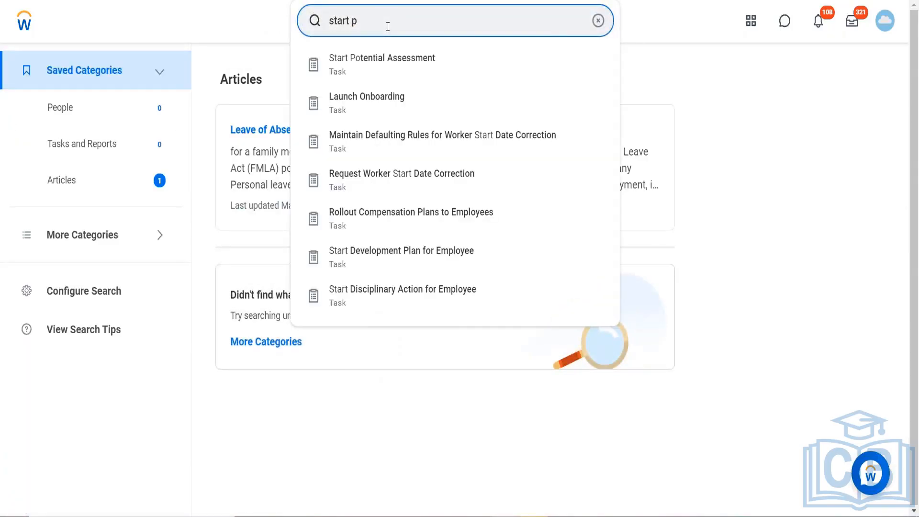
{"action": "type", "text": "roxy"}
{"action": "key", "text": "Return"}
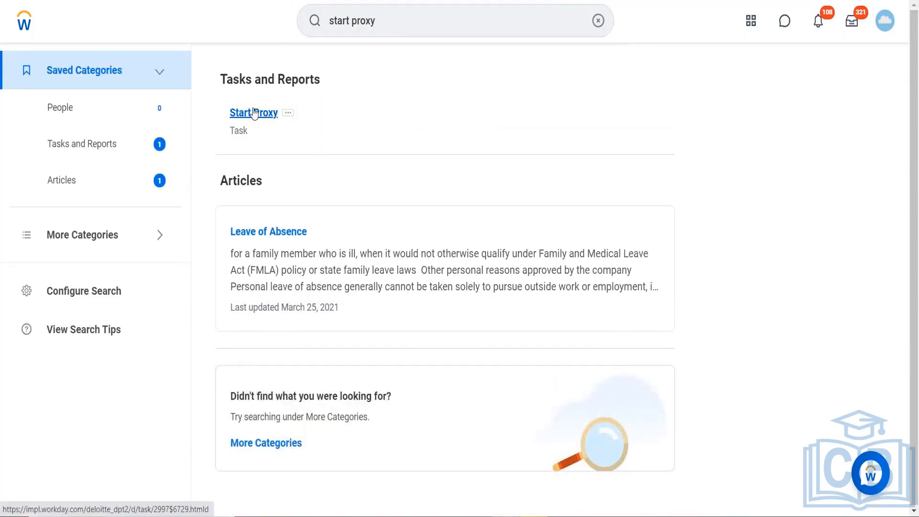
{"action": "left_click", "coordinate": [254, 113]}
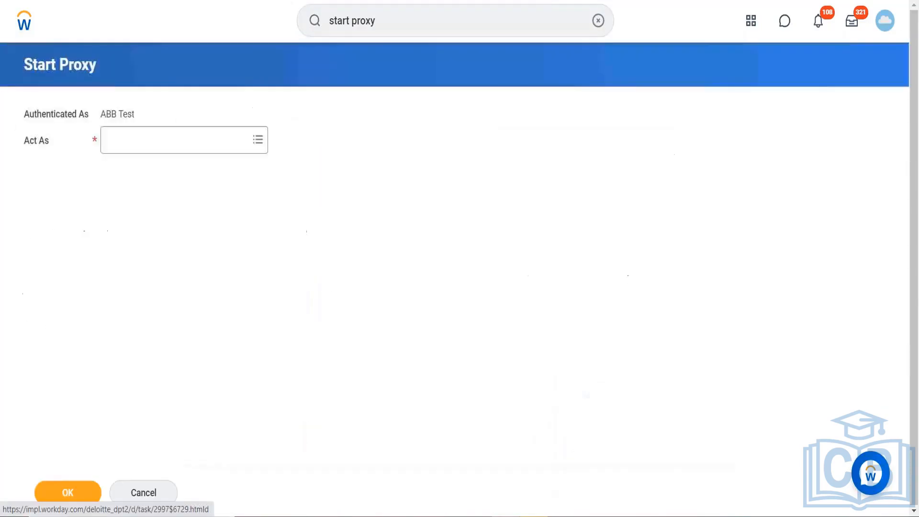
Set Act As to the Chief Human Resources Officer in Executive Management and start the proxy session.
{"action": "left_click", "coordinate": [205, 145]}
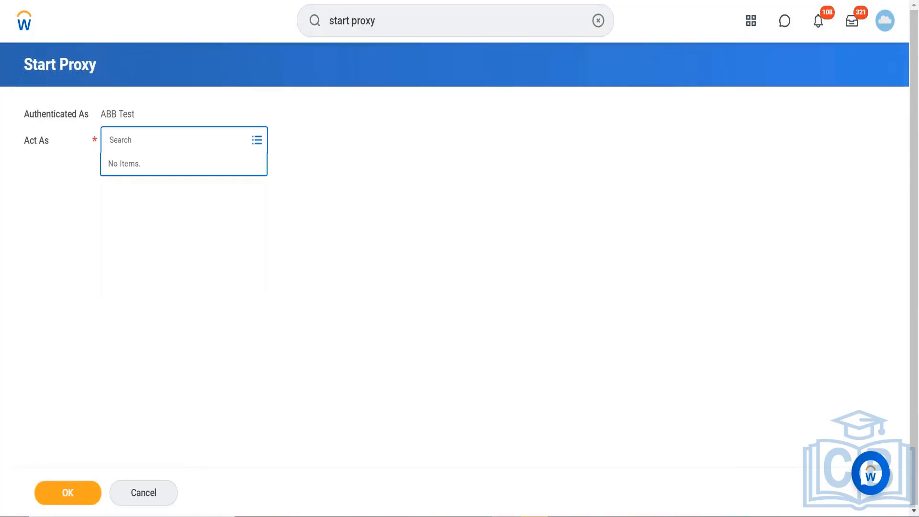
{"action": "type", "text": "joy"}
{"action": "key", "text": "Return"}
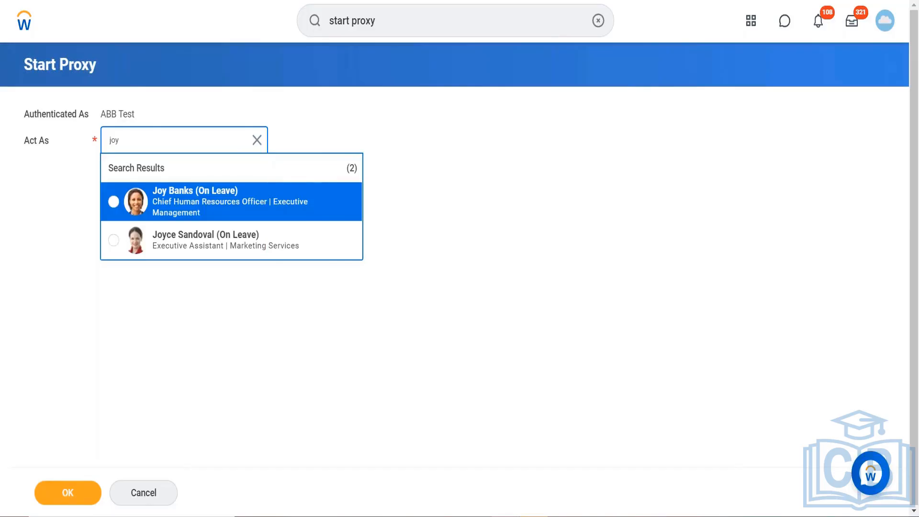
{"action": "left_click", "coordinate": [175, 203]}
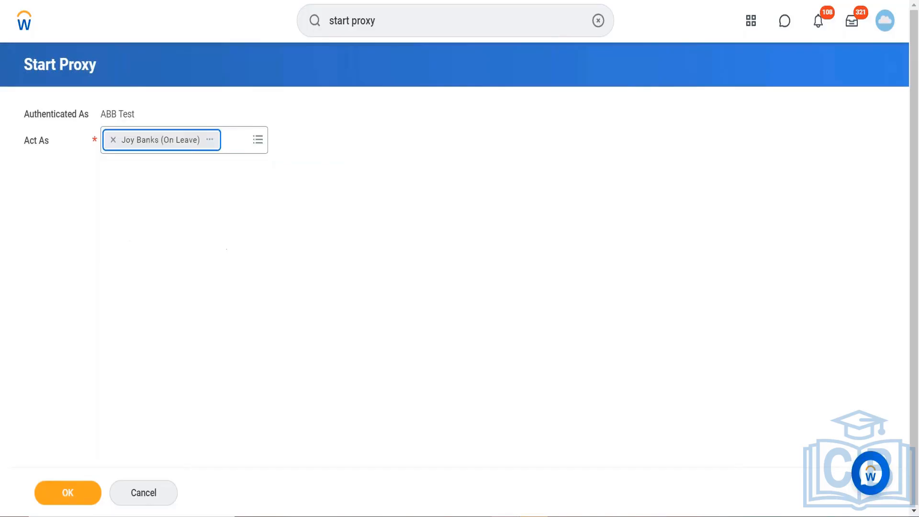
{"action": "left_click", "coordinate": [68, 493]}
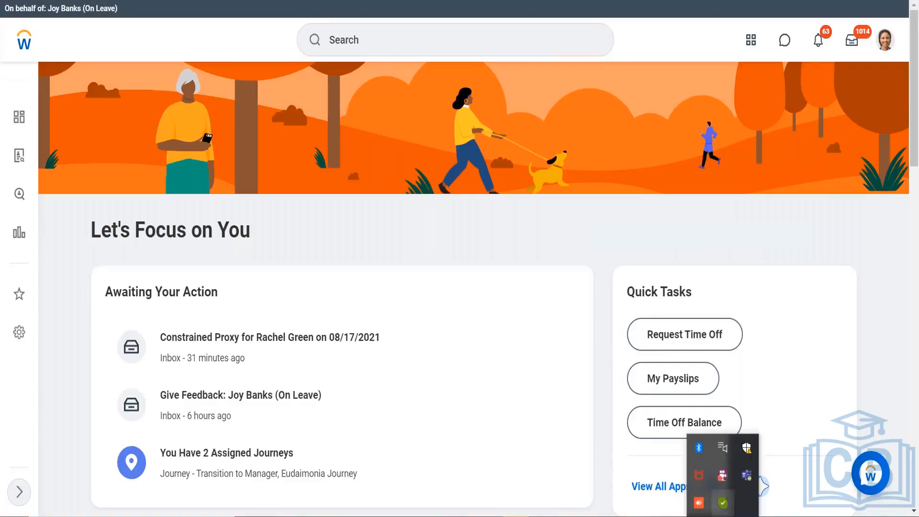
View the constrained proxy item in the inbox, and open the profile of the worker being proxied.
{"action": "left_click", "coordinate": [506, 337]}
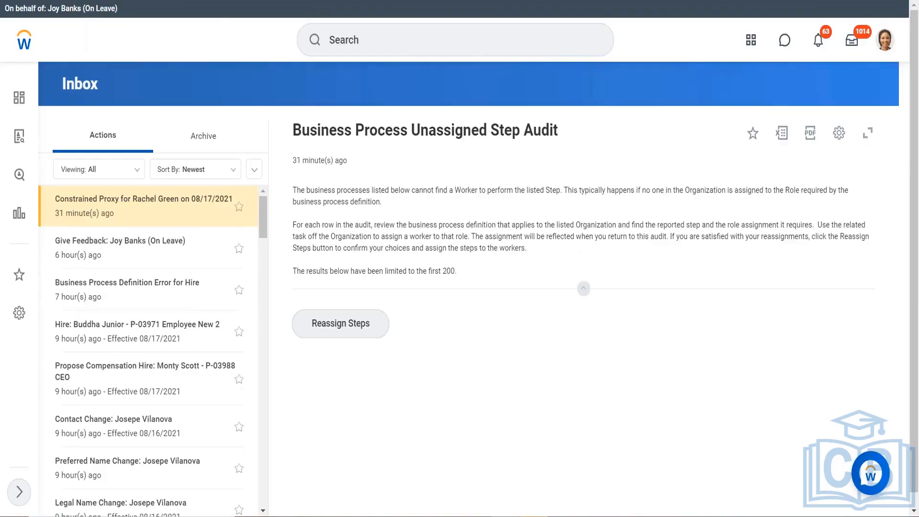
{"action": "left_click", "coordinate": [359, 52]}
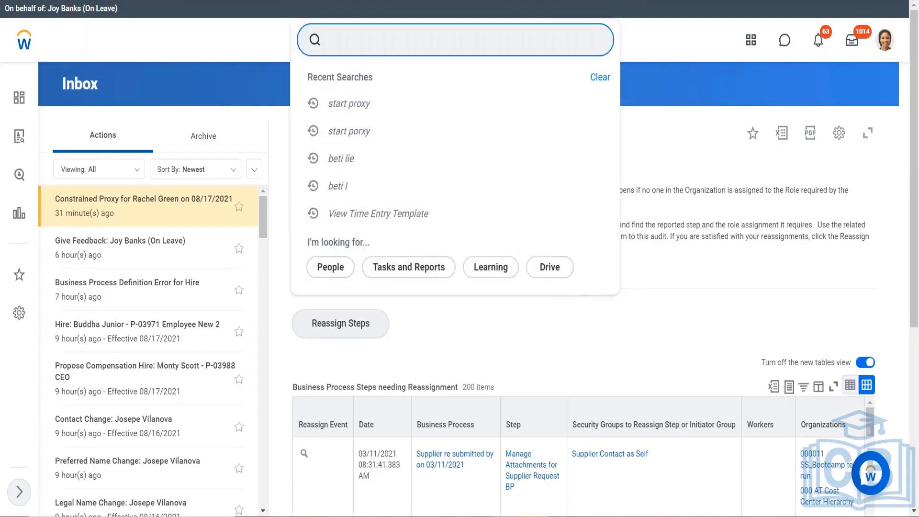
{"action": "left_click", "coordinate": [885, 39]}
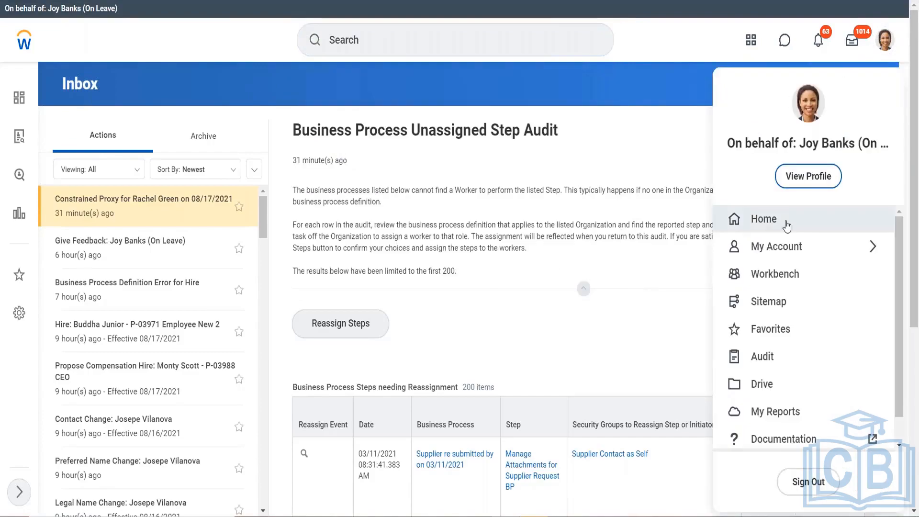
{"action": "left_click", "coordinate": [809, 177]}
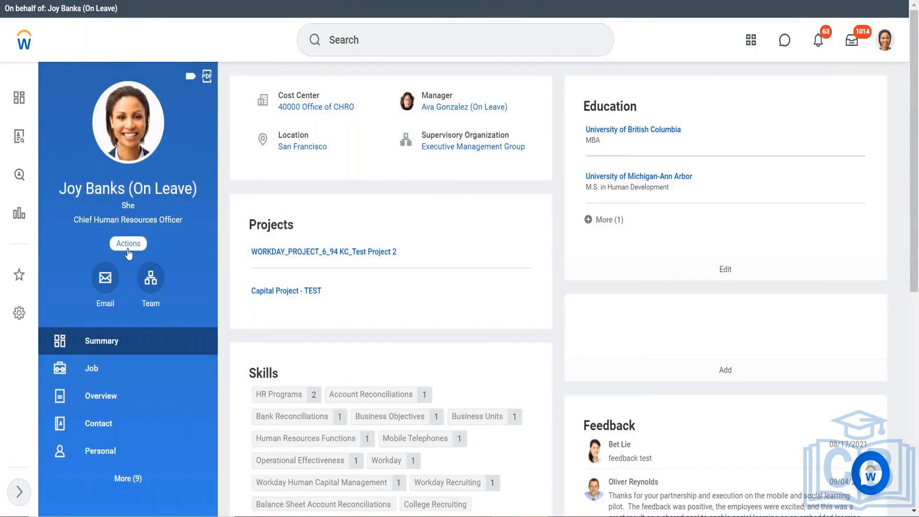
{"action": "left_click", "coordinate": [128, 244]}
{"action": "scroll", "coordinate": [140, 314], "scroll_direction": "down", "scroll_amount": 3}
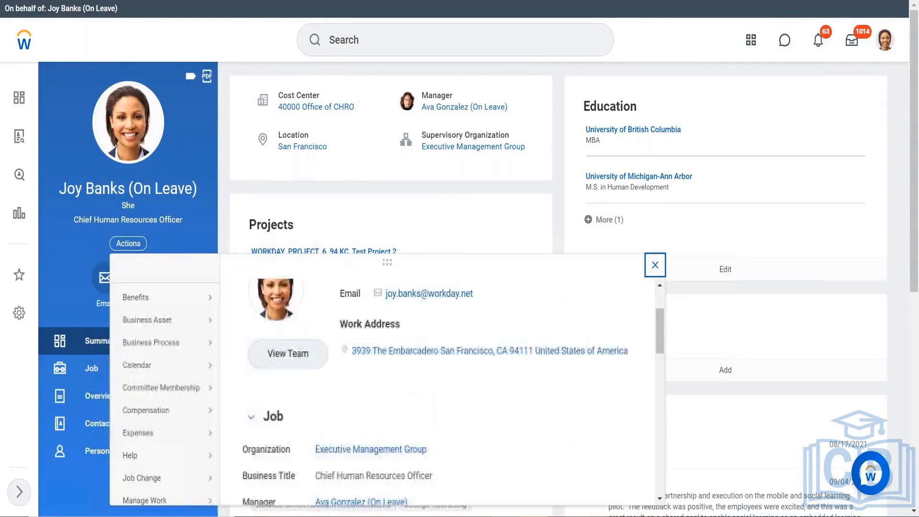
{"action": "mouse_move", "coordinate": [162, 324]}
{"action": "scroll", "coordinate": [162, 325], "scroll_direction": "down", "scroll_amount": 1}
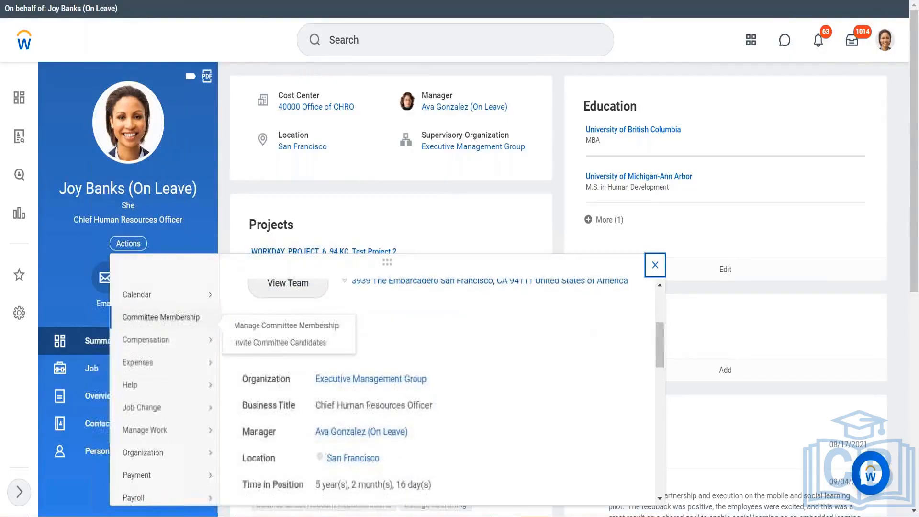
{"action": "scroll", "coordinate": [162, 324], "scroll_direction": "down", "scroll_amount": 4}
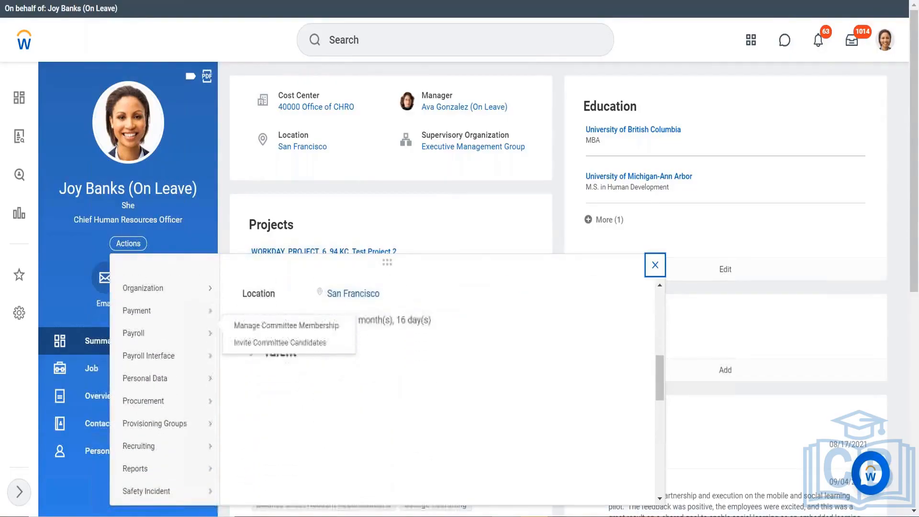
{"action": "scroll", "coordinate": [143, 354], "scroll_direction": "down", "scroll_amount": 2}
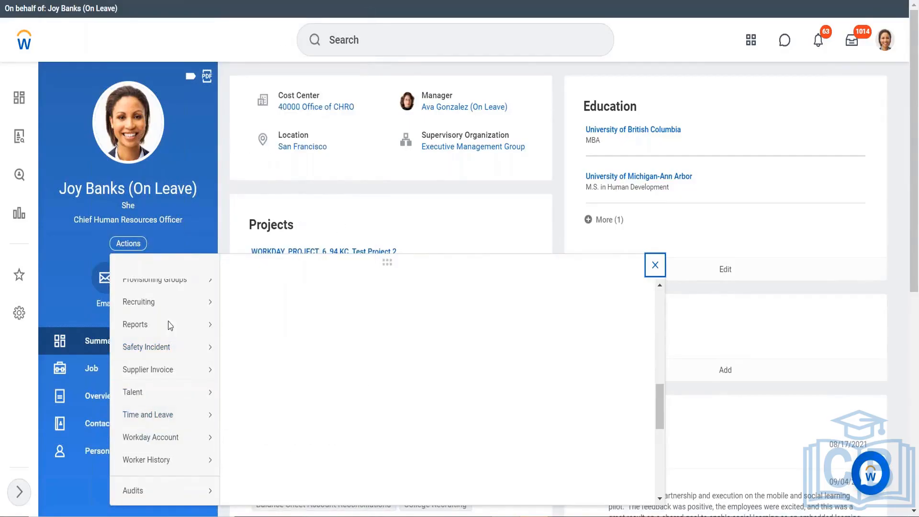
{"action": "mouse_move", "coordinate": [155, 418]}
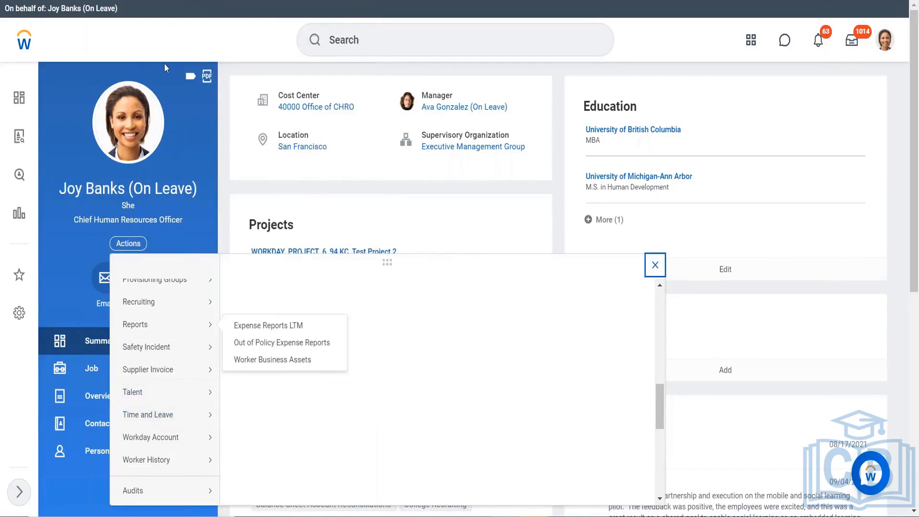
{"action": "left_click", "coordinate": [383, 38]}
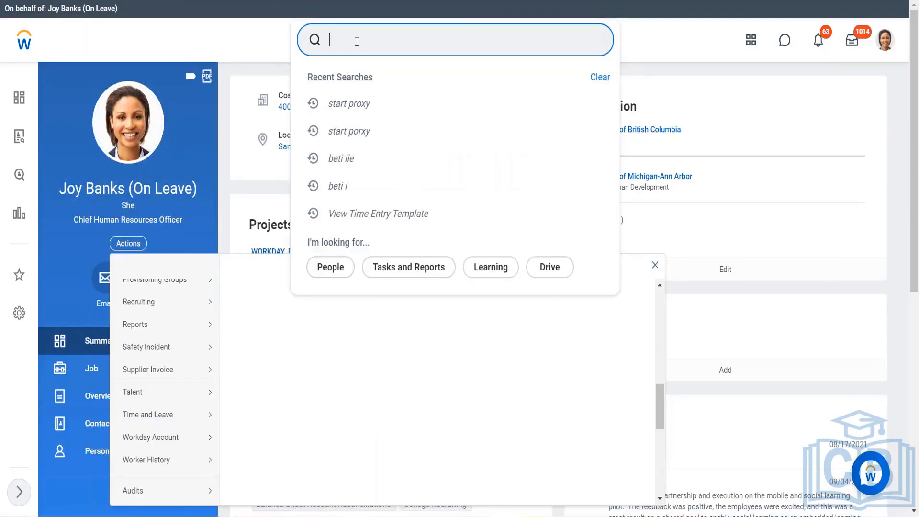
{"action": "type", "text": "Beti"}
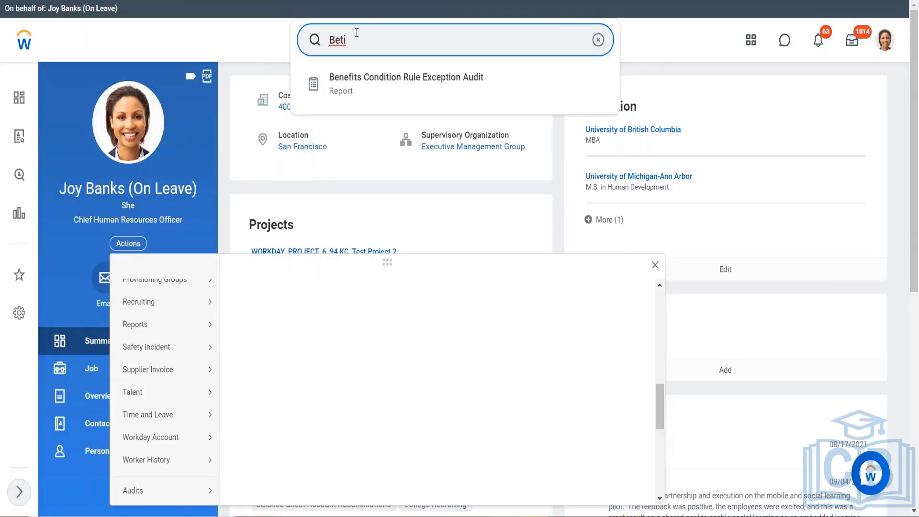
{"action": "key", "text": "BackSpace"}
{"action": "key", "text": "BackSpace"}
{"action": "key", "text": "BackSpace"}
{"action": "key", "text": "BackSpace"}
{"action": "key", "text": "BackSpace"}
{"action": "type", "text": "LOgan"}
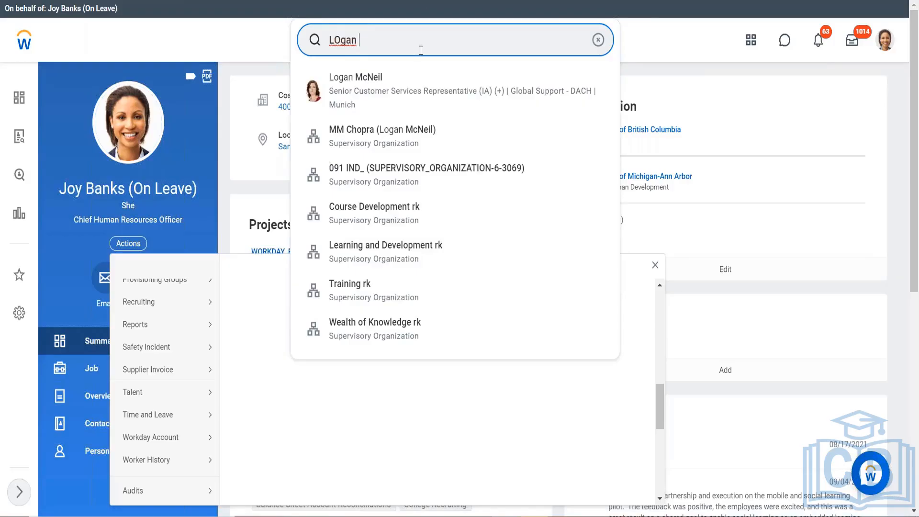
{"action": "left_click", "coordinate": [412, 94]}
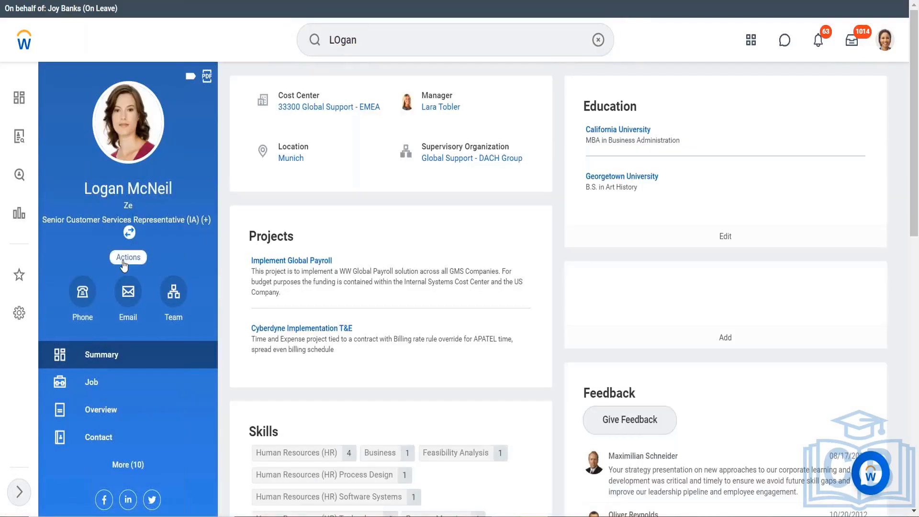
Open Enter Time for the worker from the Time and Leave related actions, and view the blank entry form for Wednesday, 8/18.
{"action": "left_click", "coordinate": [123, 262]}
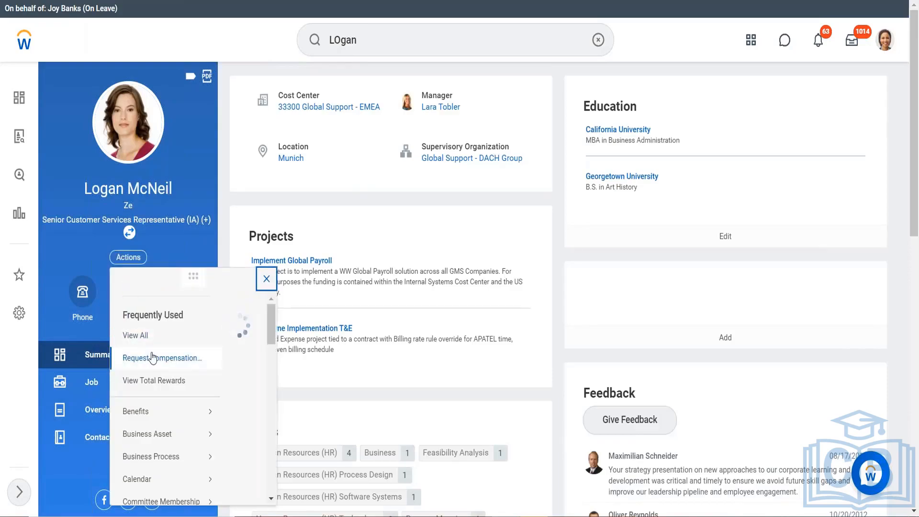
{"action": "scroll", "coordinate": [152, 358], "scroll_direction": "down", "scroll_amount": 1}
{"action": "scroll", "coordinate": [152, 357], "scroll_direction": "down", "scroll_amount": 5}
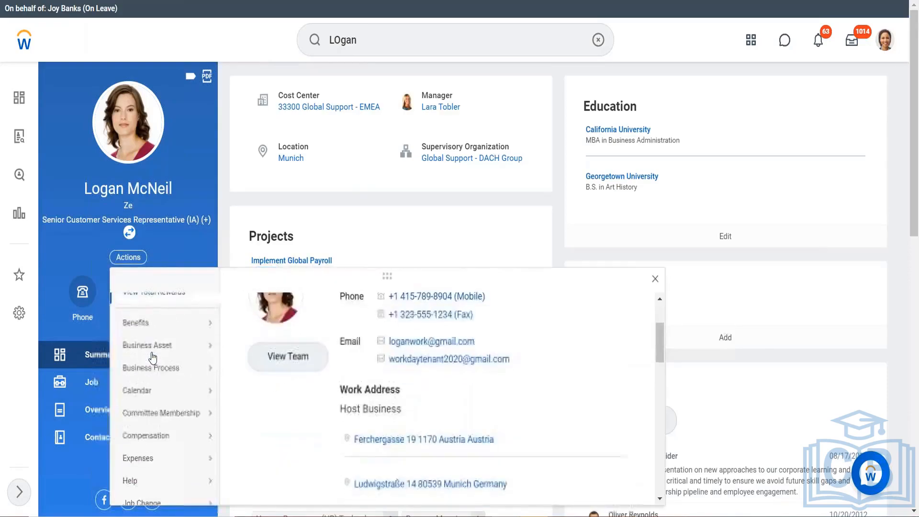
{"action": "scroll", "coordinate": [152, 357], "scroll_direction": "down", "scroll_amount": 4}
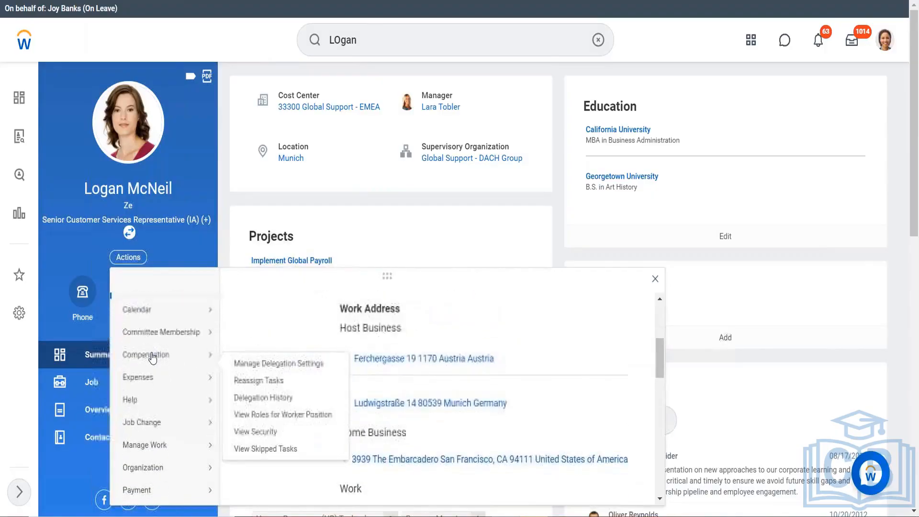
{"action": "scroll", "coordinate": [153, 357], "scroll_direction": "down", "scroll_amount": 5}
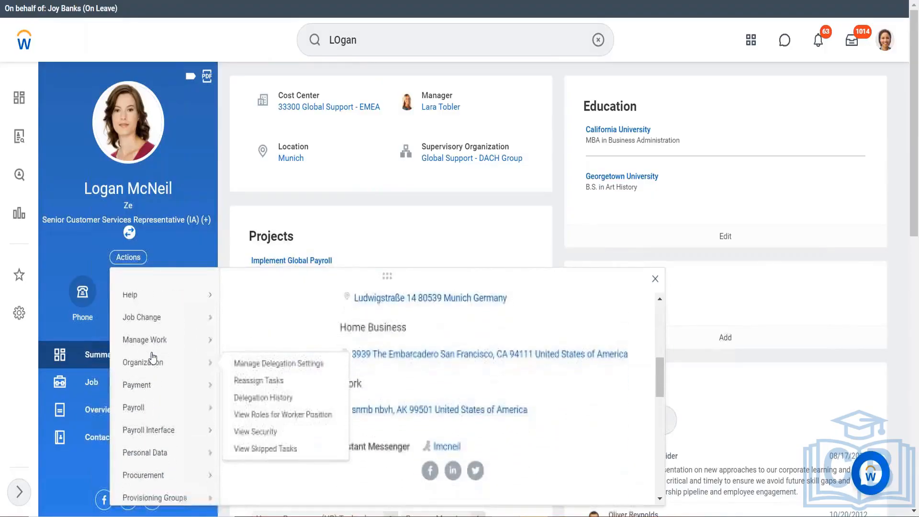
{"action": "scroll", "coordinate": [153, 357], "scroll_direction": "down", "scroll_amount": 3}
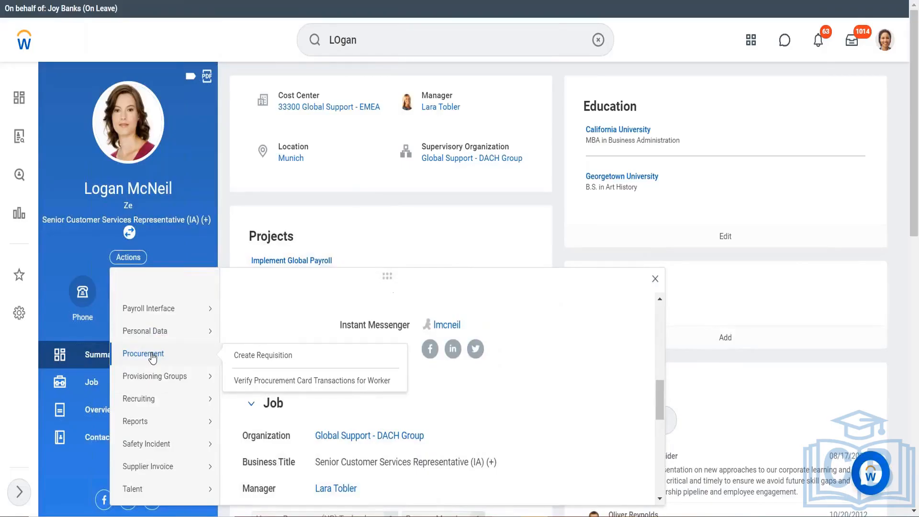
{"action": "scroll", "coordinate": [152, 357], "scroll_direction": "down", "scroll_amount": 3}
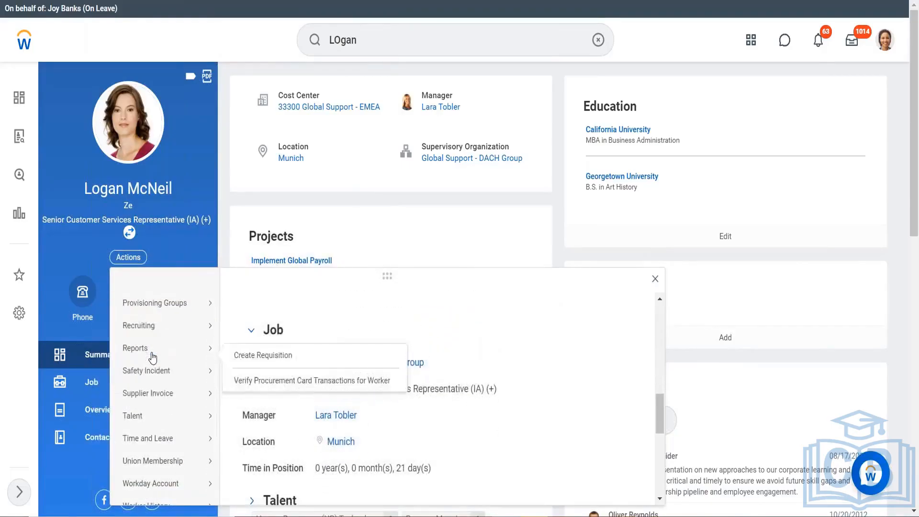
{"action": "mouse_move", "coordinate": [181, 453]}
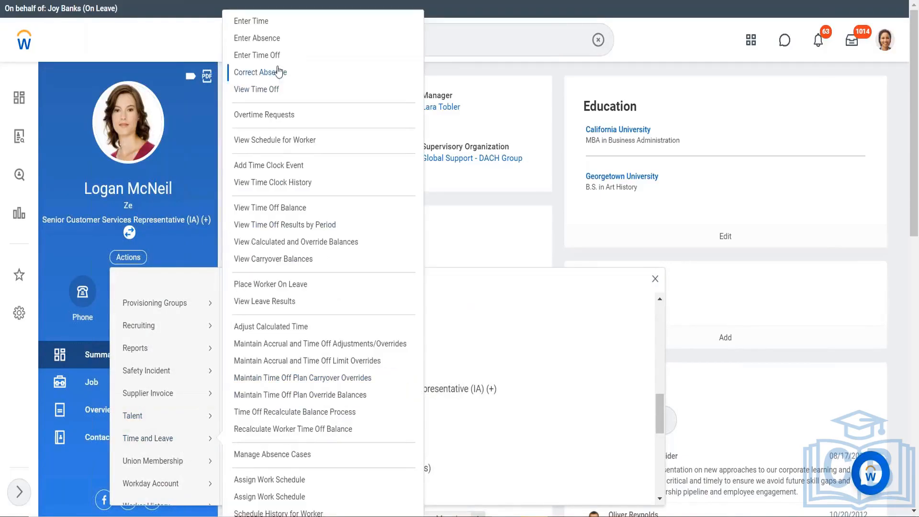
{"action": "left_click", "coordinate": [259, 24]}
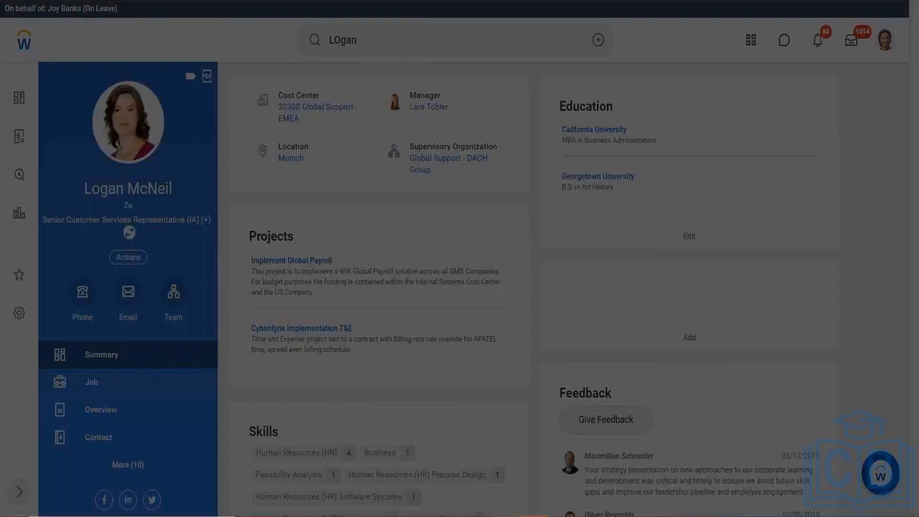
{"action": "left_click", "coordinate": [321, 276]}
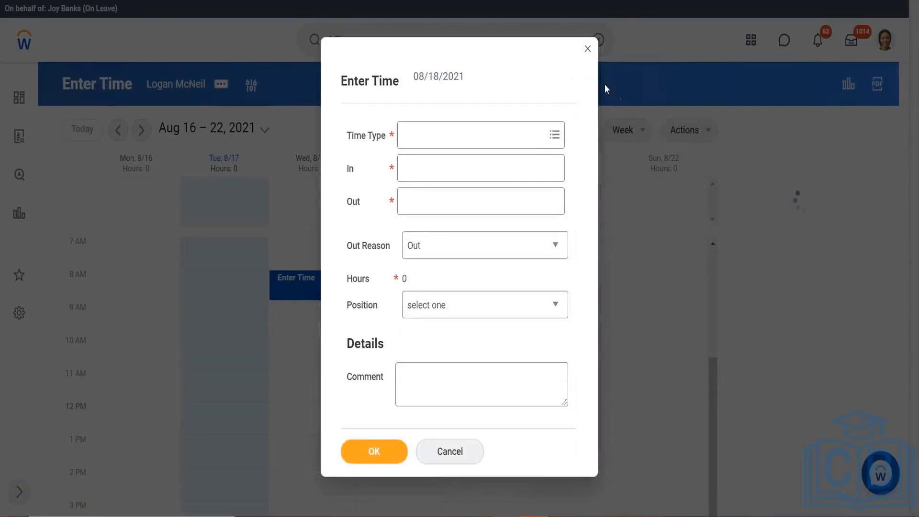
{"action": "left_click", "coordinate": [588, 53]}
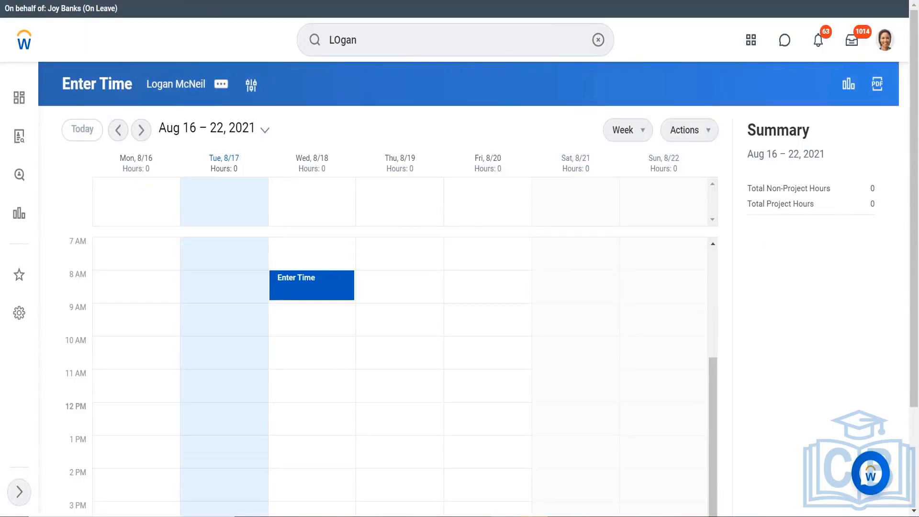
Duplicate the browser tab, search for "create time entry template" in the copy and open the Create Time Entry Template task.
{"action": "right_click", "coordinate": [333, 0]}
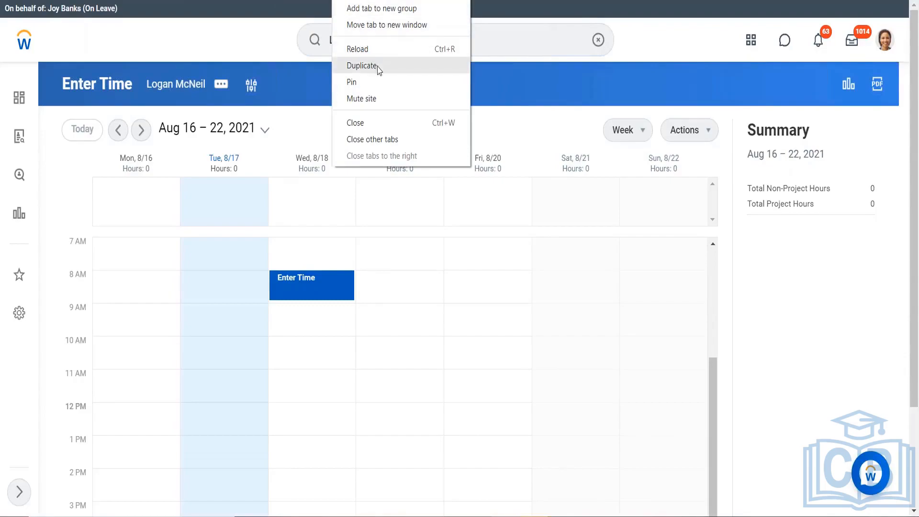
{"action": "left_click", "coordinate": [362, 65]}
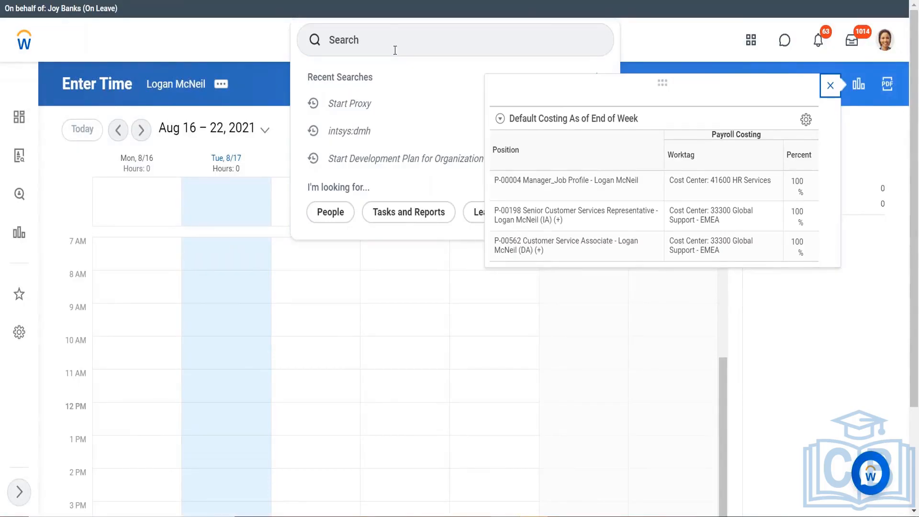
{"action": "left_click", "coordinate": [389, 36]}
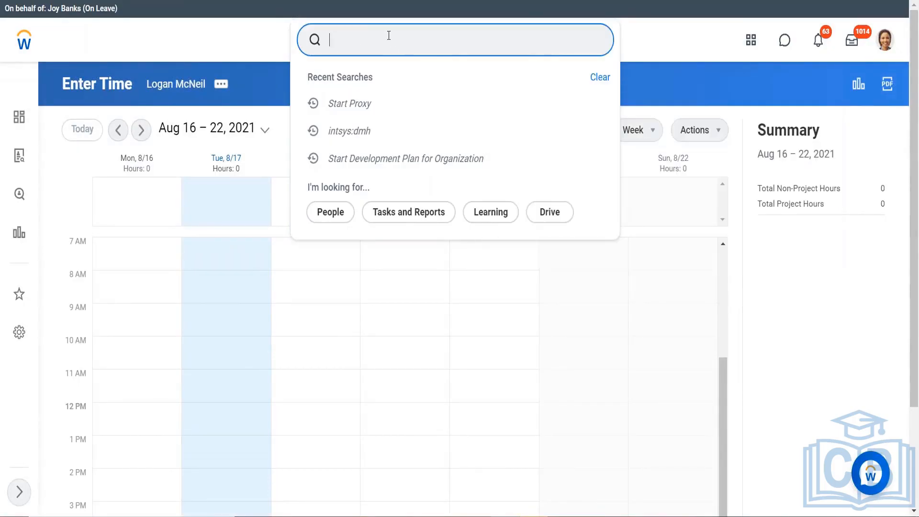
{"action": "type", "text": "create time entr"}
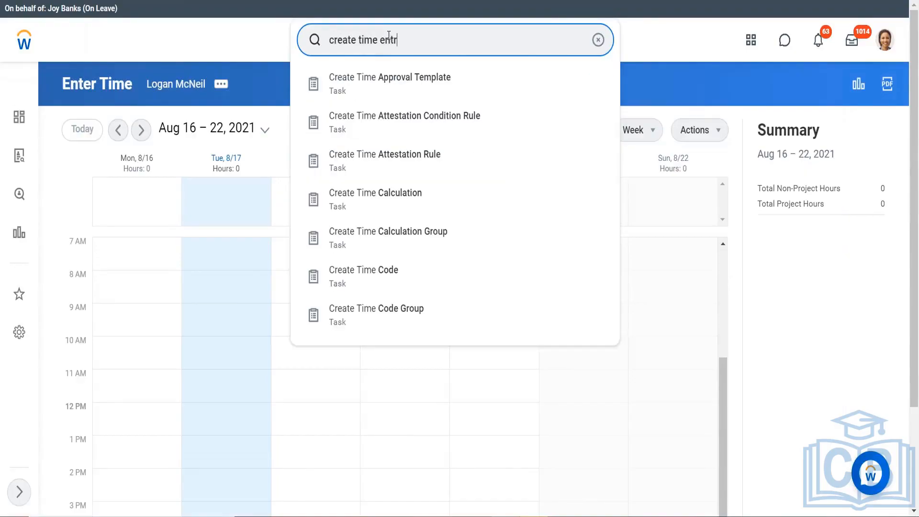
{"action": "type", "text": "y template"}
{"action": "key", "text": "Return"}
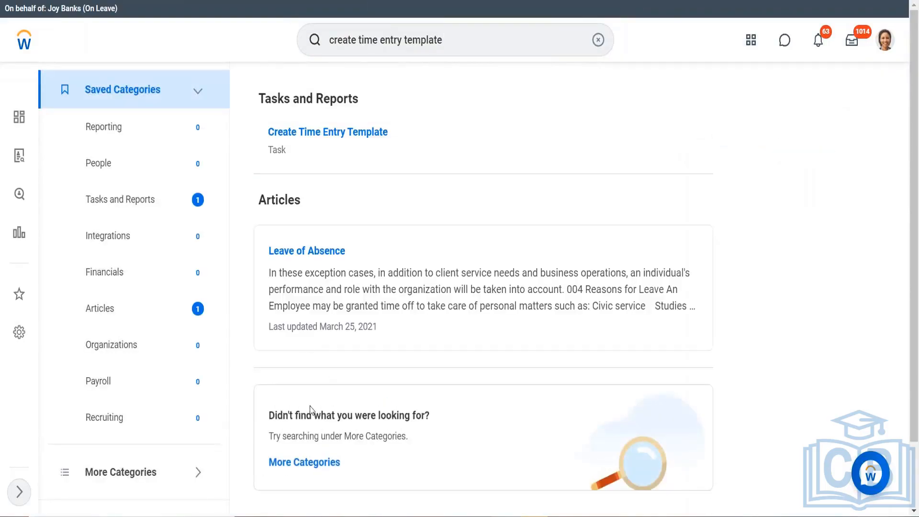
{"action": "left_click", "coordinate": [320, 139]}
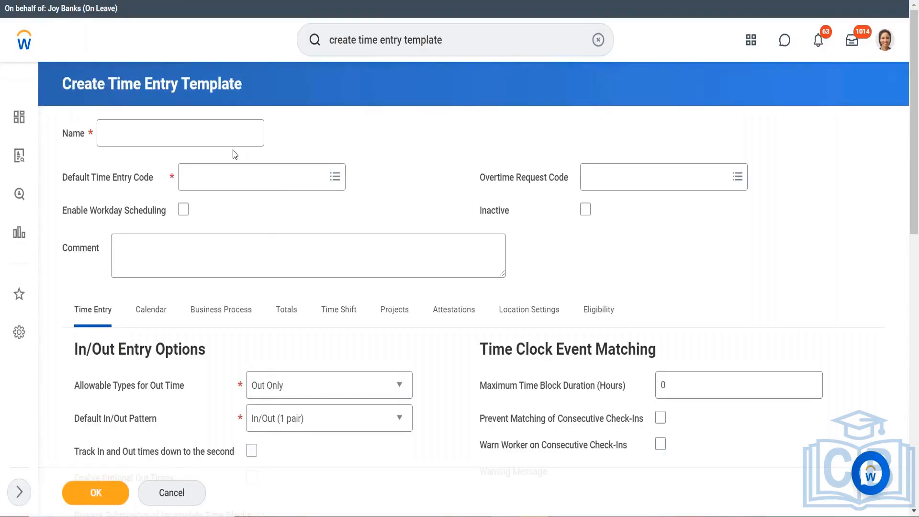
Name the template "Test - Time etry template" and view the Time Type choices in the worker's 8/18 time entry form.
{"action": "left_click", "coordinate": [224, 132]}
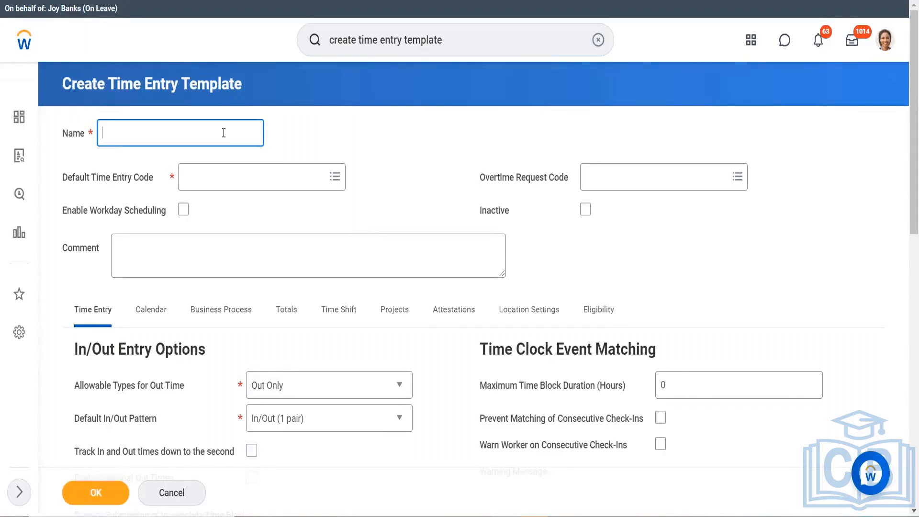
{"action": "type", "text": "Test - Time etry template"}
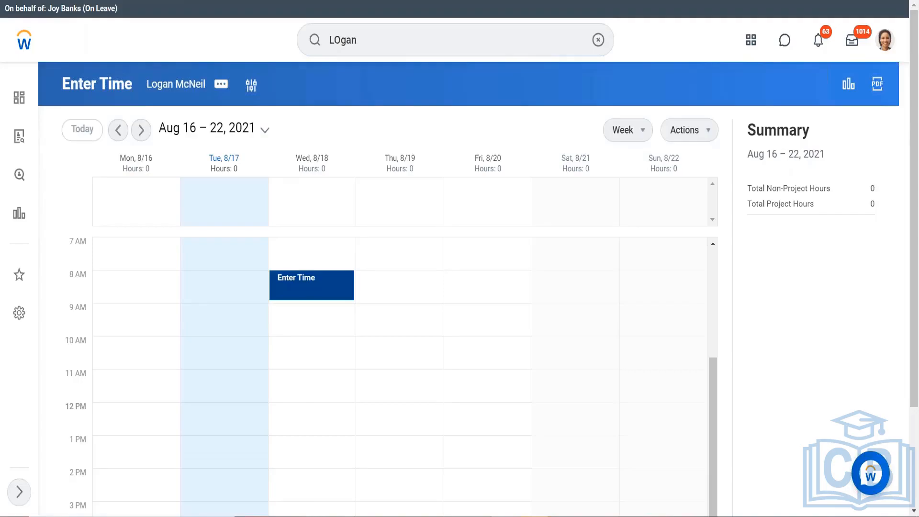
{"action": "left_click", "coordinate": [311, 283]}
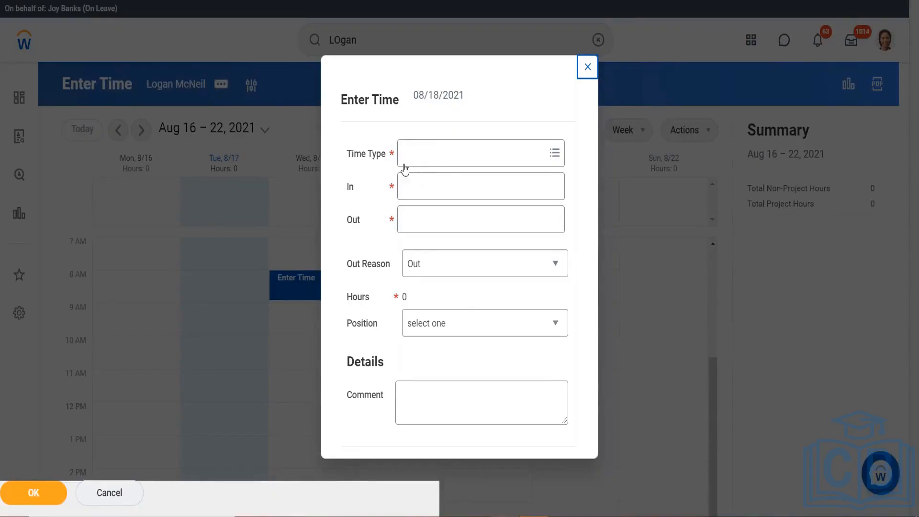
{"action": "left_click", "coordinate": [431, 167]}
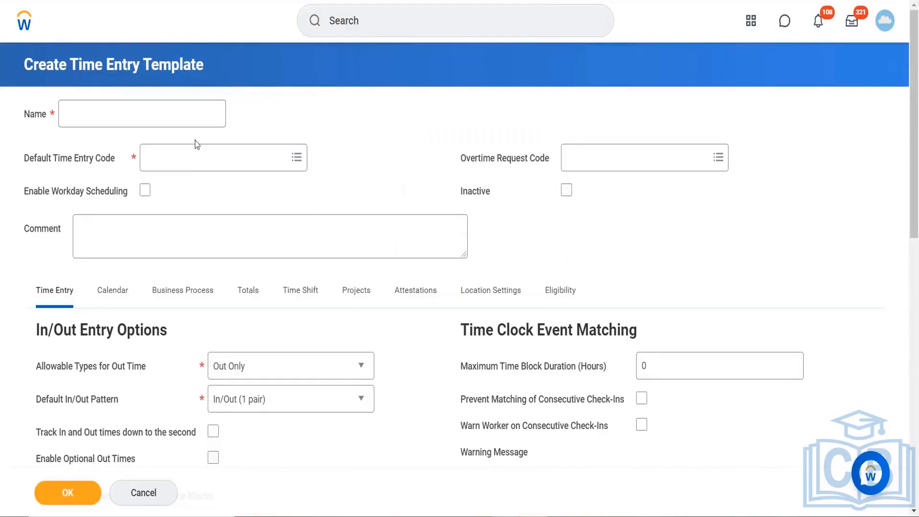
Set the Default Time Entry Code of the test template to Hours Worked.
{"action": "left_click", "coordinate": [190, 166]}
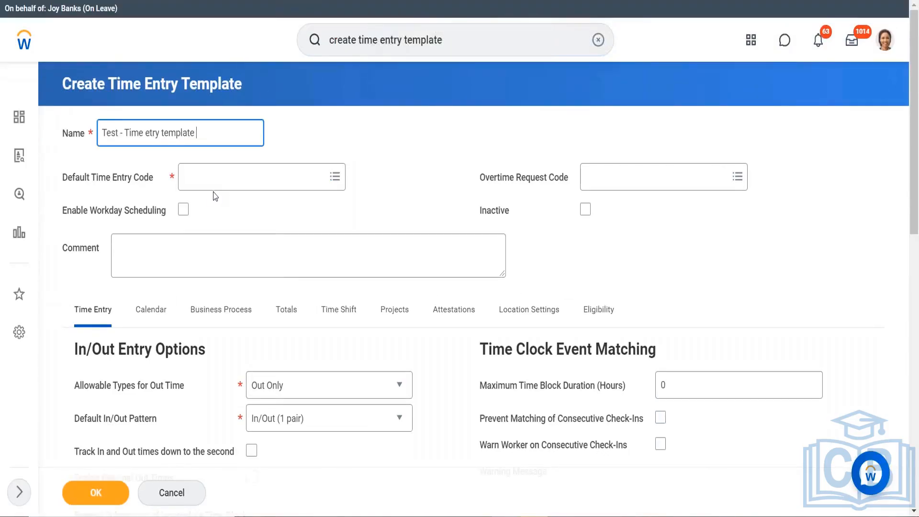
{"action": "left_click", "coordinate": [211, 176]}
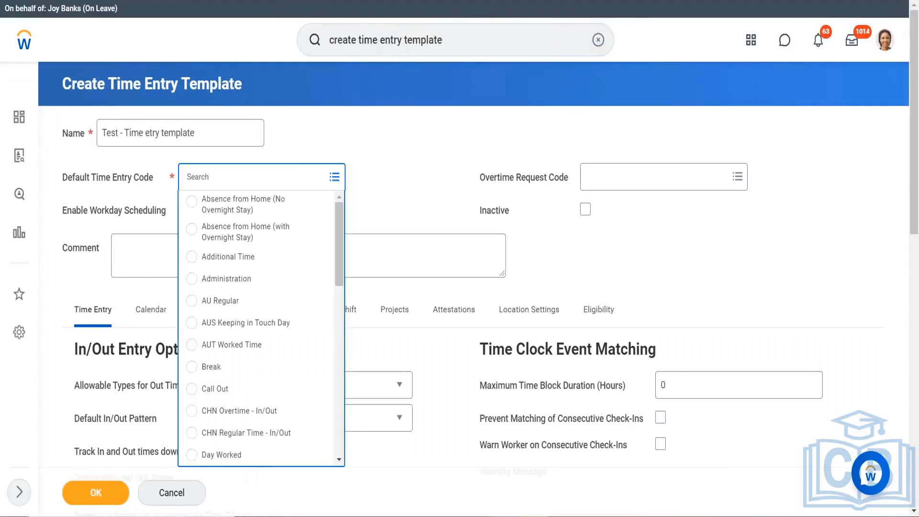
{"action": "type", "text": "Hours worked"}
{"action": "key", "text": "Return"}
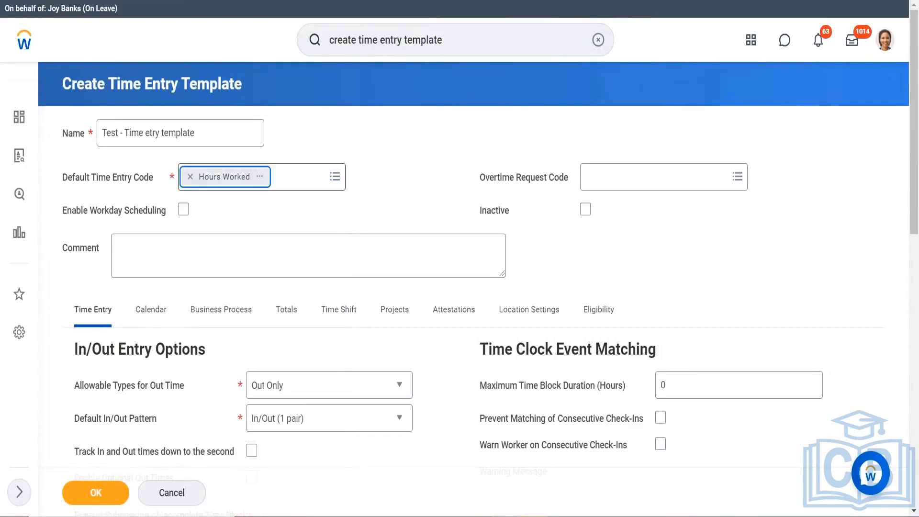
{"action": "left_click", "coordinate": [414, 203]}
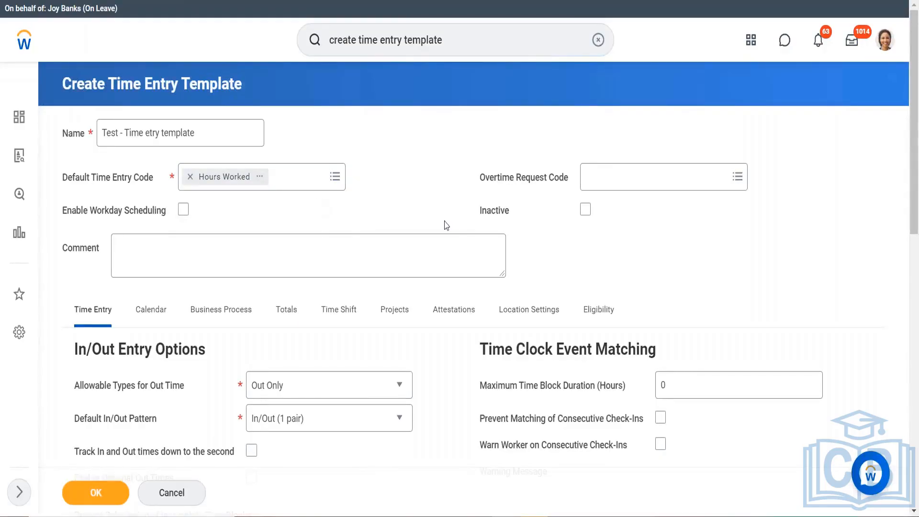
Try to find an Overtime Request Code by searching for "overtime", and clear the search.
{"action": "left_click", "coordinate": [614, 175]}
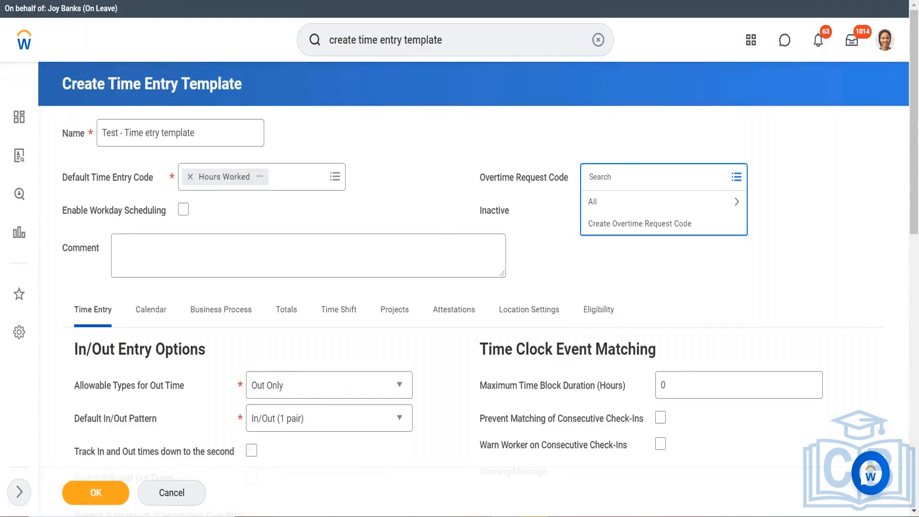
{"action": "type", "text": "overtime"}
{"action": "key", "text": "Return"}
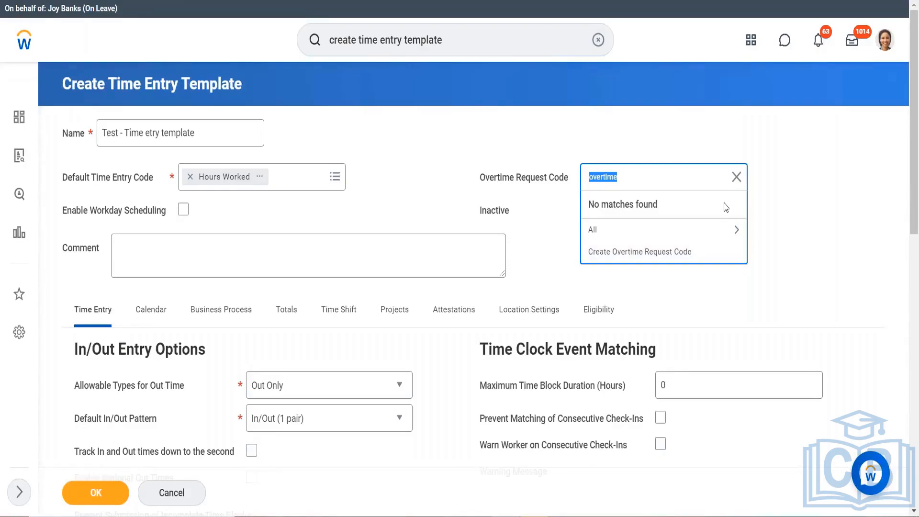
{"action": "left_click", "coordinate": [737, 177]}
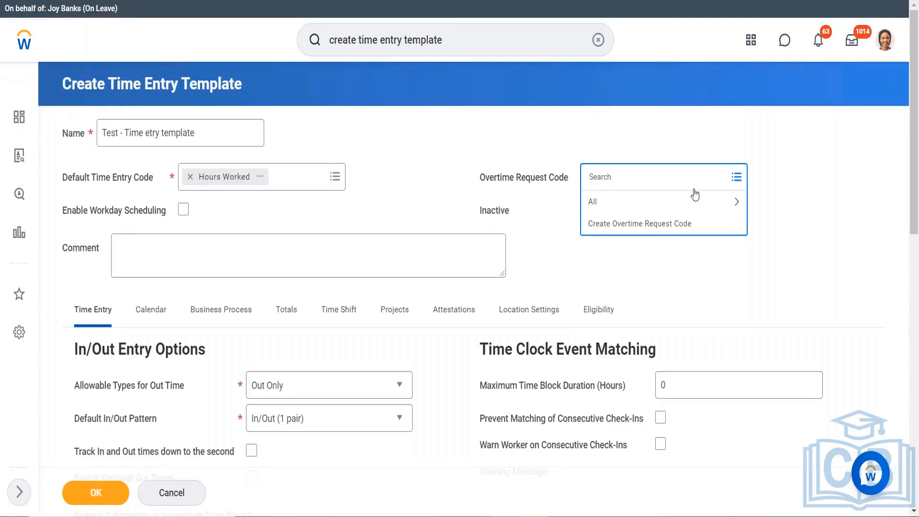
{"action": "left_click", "coordinate": [409, 215]}
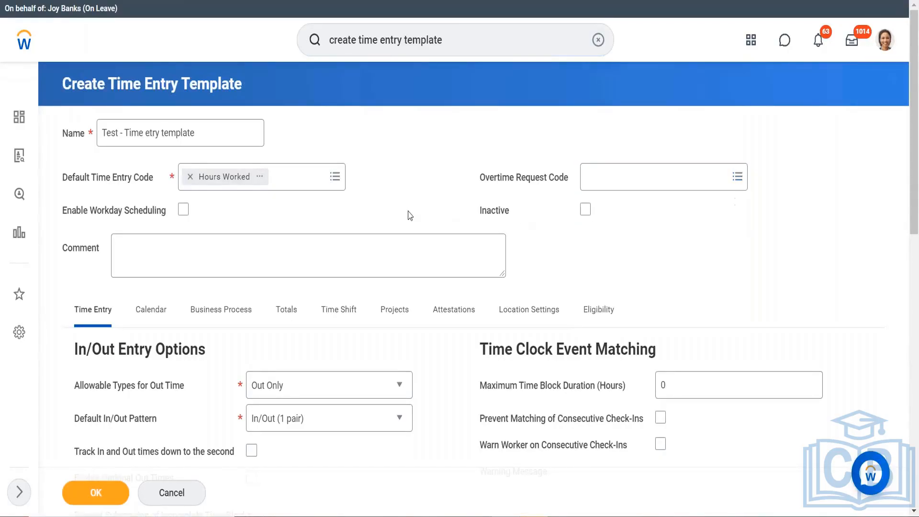
Enable Workday Scheduling on the template, and close the worker's 8/18 time entry form without entering anything.
{"action": "scroll", "coordinate": [409, 215], "scroll_direction": "down", "scroll_amount": 1}
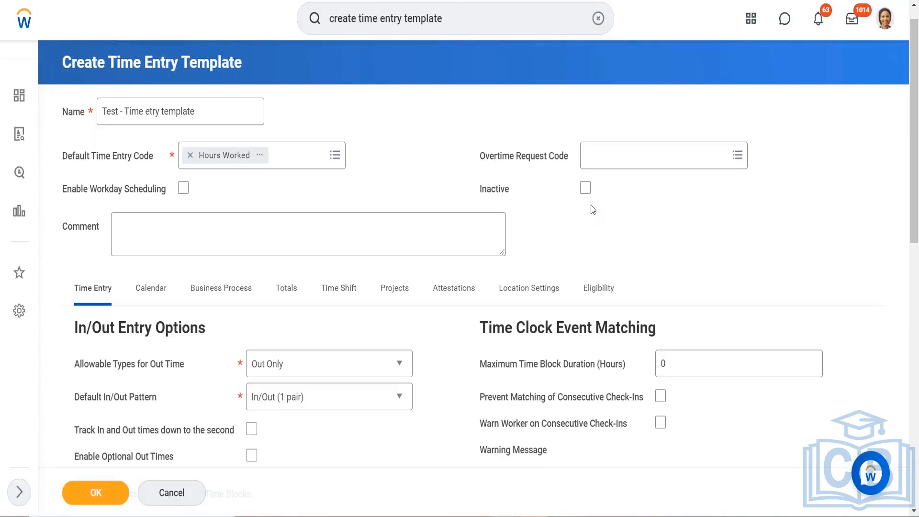
{"action": "left_click", "coordinate": [188, 186]}
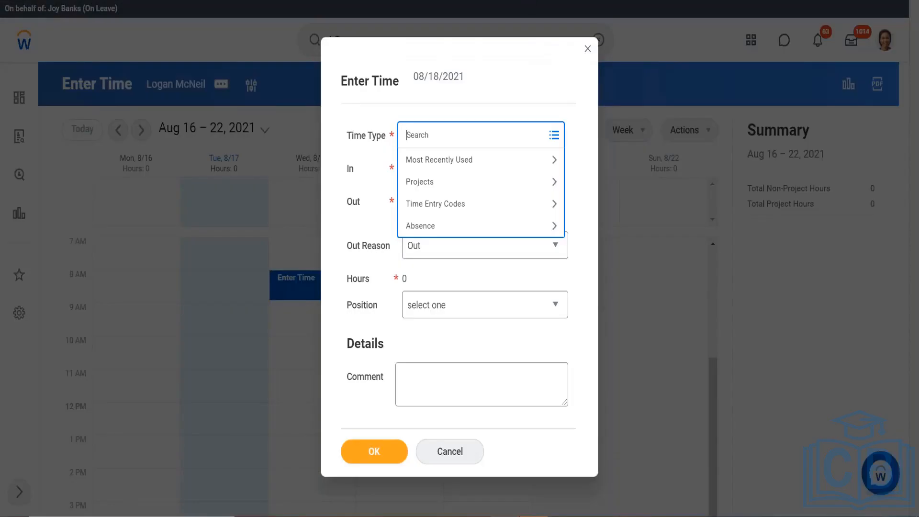
{"action": "left_click", "coordinate": [587, 49]}
{"action": "left_click", "coordinate": [587, 49]}
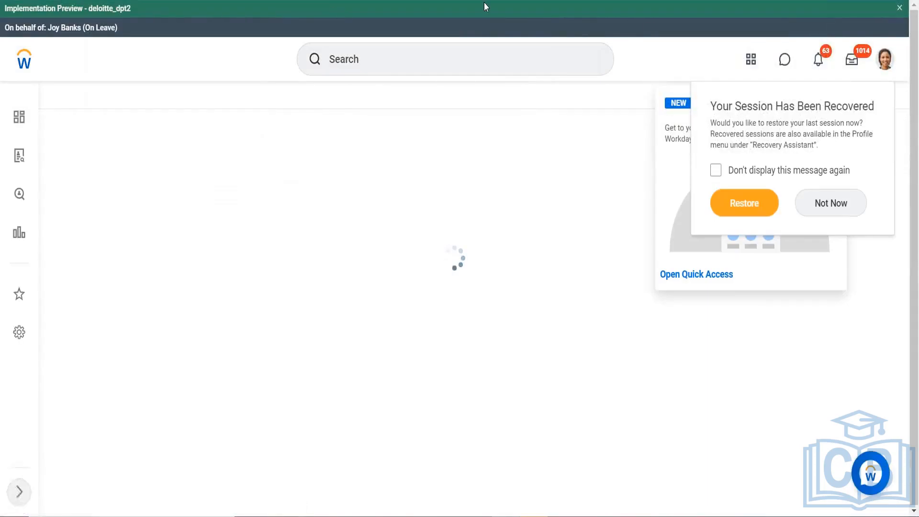
Decline the session restore, dismiss the default costing summary, and examine the actions offered on the worker's Enter Time calendar.
{"action": "left_click", "coordinate": [838, 204]}
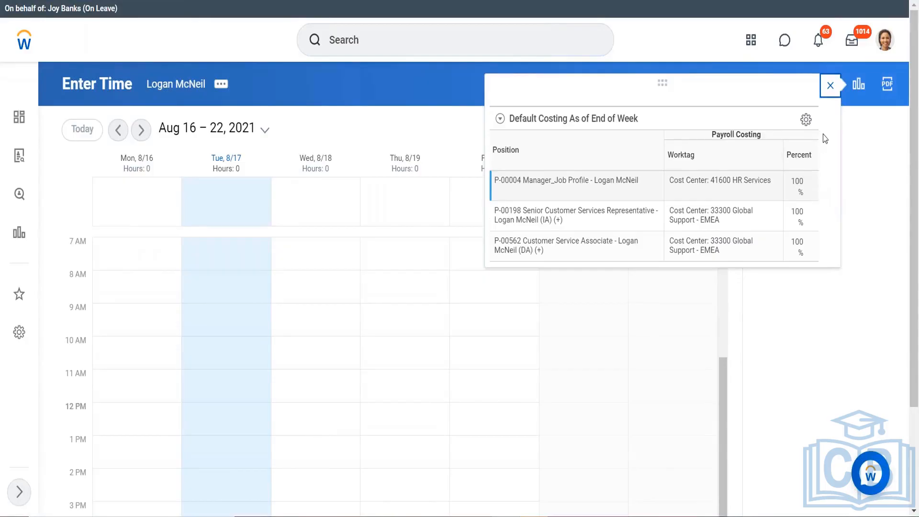
{"action": "left_click", "coordinate": [831, 89]}
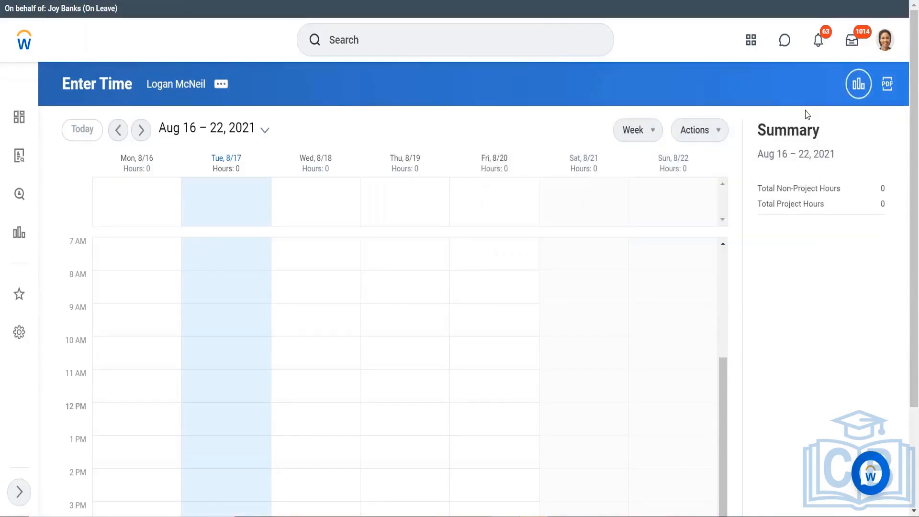
{"action": "left_click", "coordinate": [699, 131]}
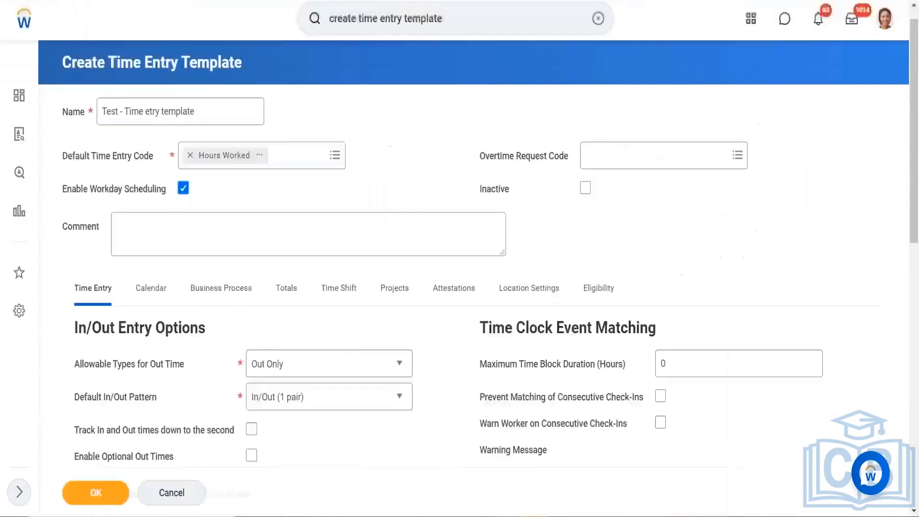
{"action": "left_click", "coordinate": [183, 188]}
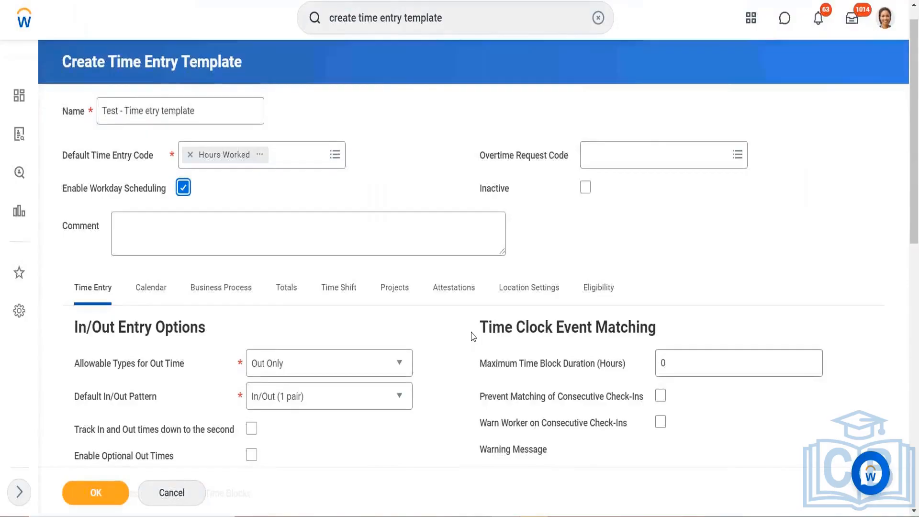
Disable Workday Scheduling on the test time entry template.
{"action": "scroll", "coordinate": [474, 337], "scroll_direction": "down", "scroll_amount": 1}
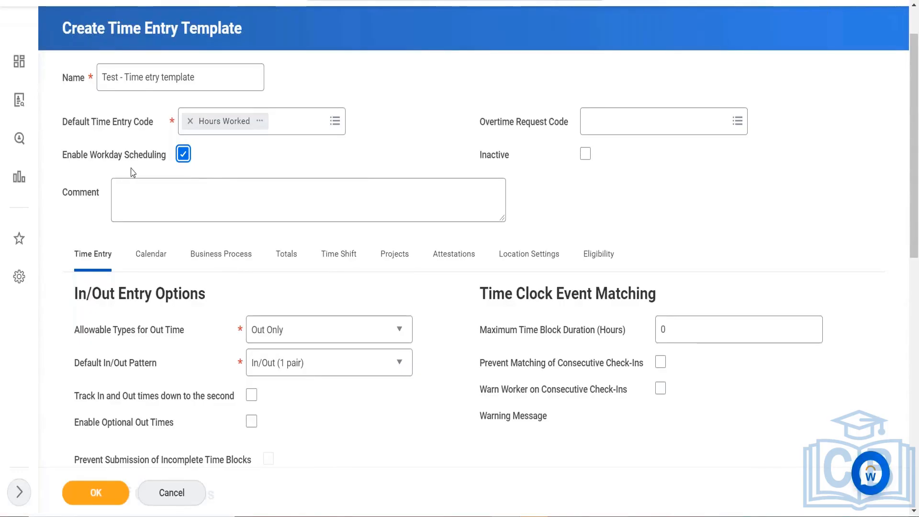
{"action": "left_click", "coordinate": [185, 162]}
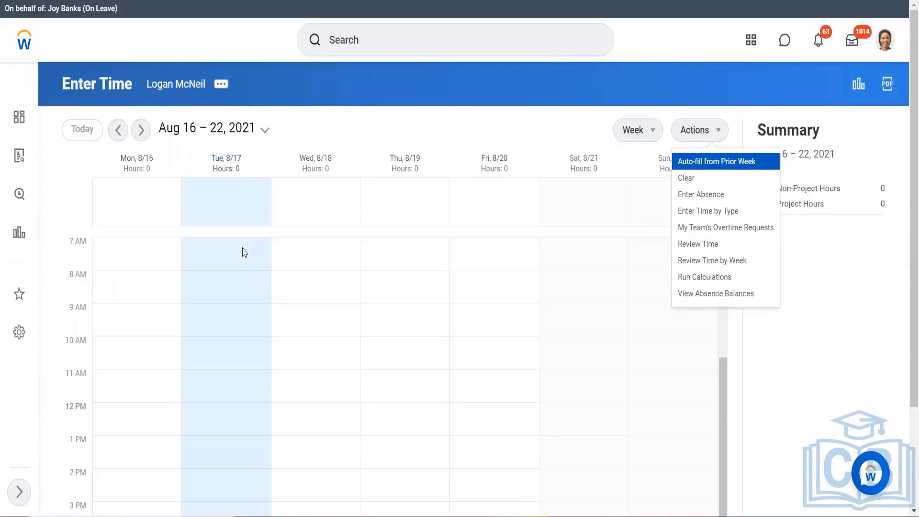
Examine the Out Reason choices on the worker's 8/17 time entry form, and close it without entering anything.
{"action": "left_click", "coordinate": [244, 253]}
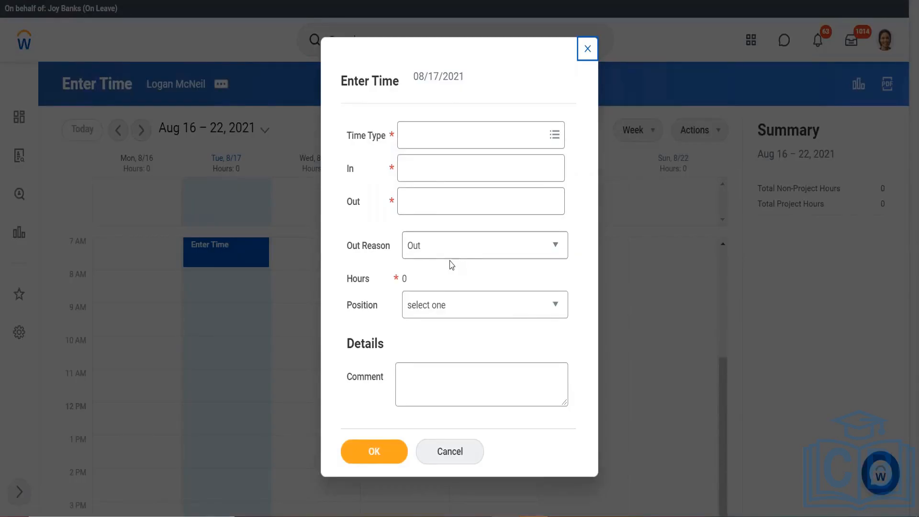
{"action": "left_click", "coordinate": [450, 246]}
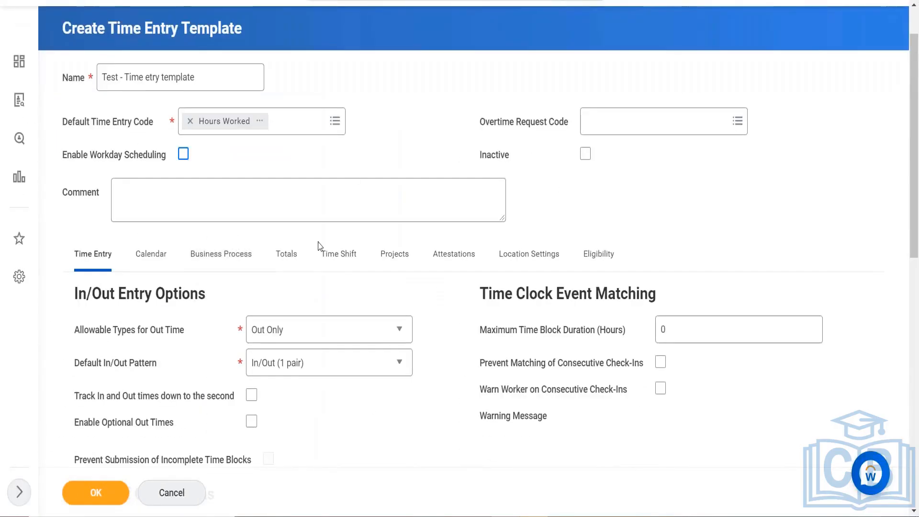
{"action": "left_click", "coordinate": [289, 339]}
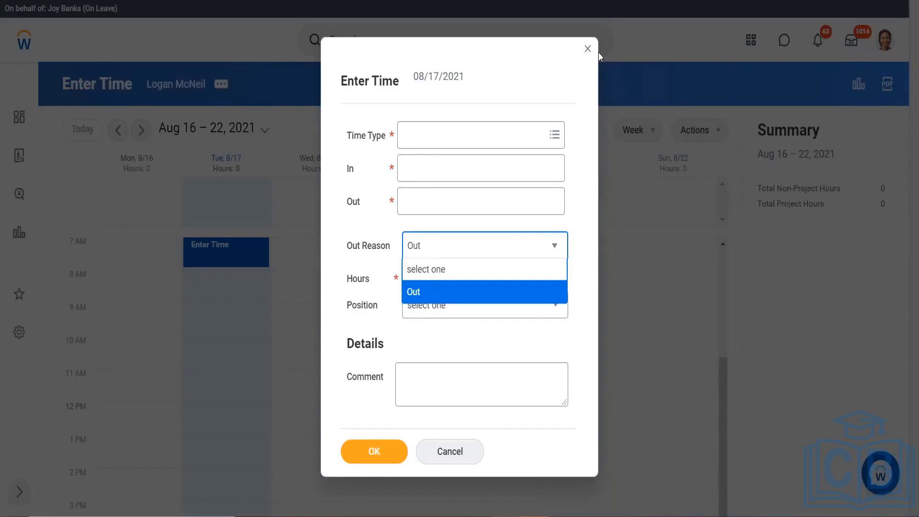
{"action": "left_click", "coordinate": [583, 48]}
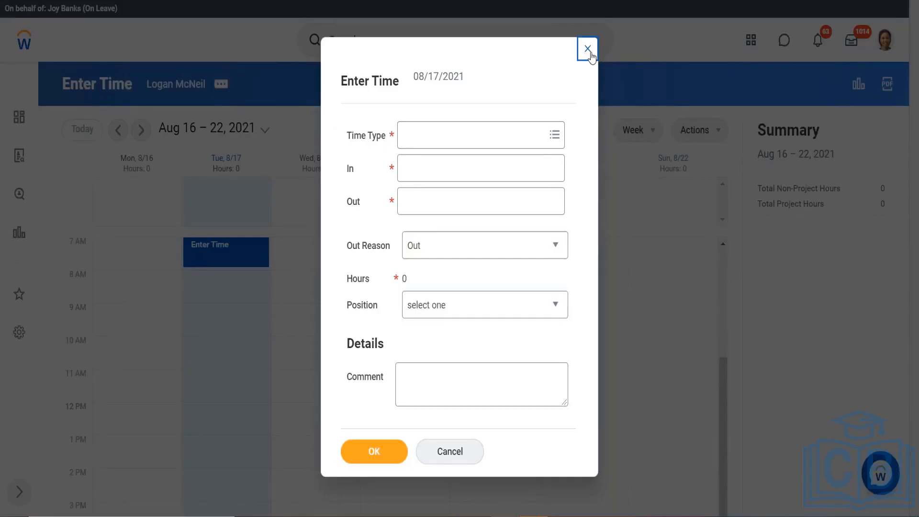
{"action": "left_click", "coordinate": [583, 48]}
Duplicate the Enter Time page in a new browser tab, and search for "vw worker time eligi" to open the View Worker's Time Eligibility report.
{"action": "right_click", "coordinate": [372, 1]}
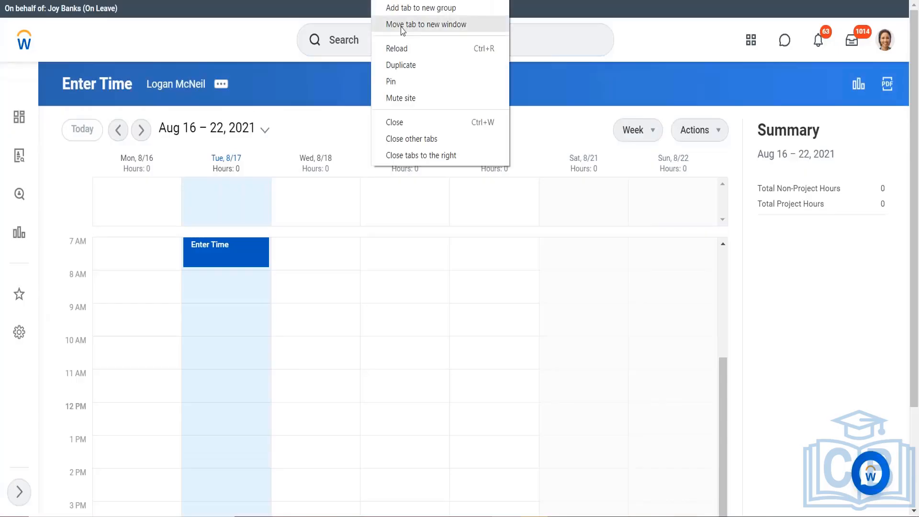
{"action": "left_click", "coordinate": [410, 65]}
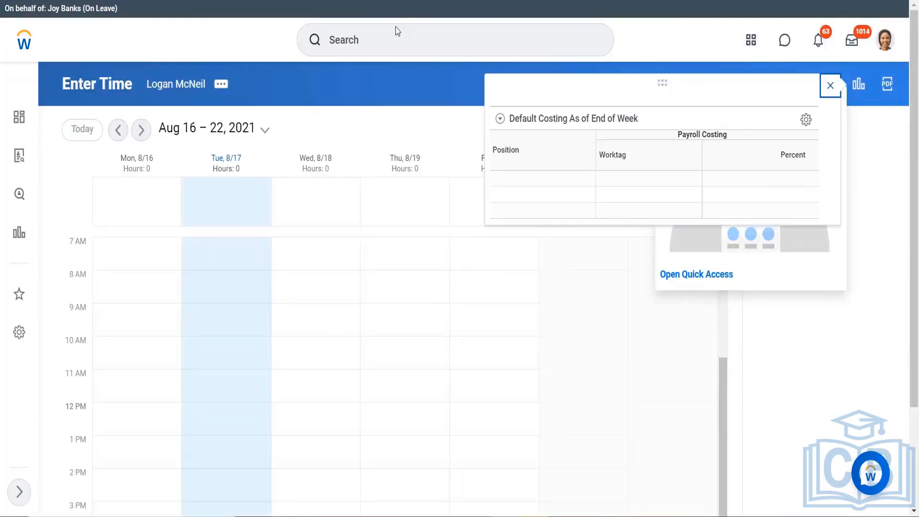
{"action": "left_click", "coordinate": [394, 48]}
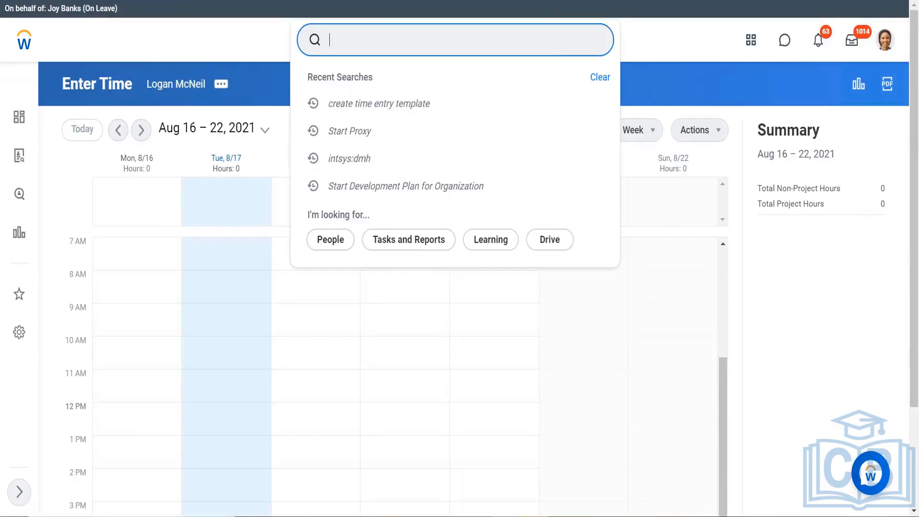
{"action": "type", "text": "vw"}
{"action": "key", "text": "super+period"}
{"action": "type", "text": "w"}
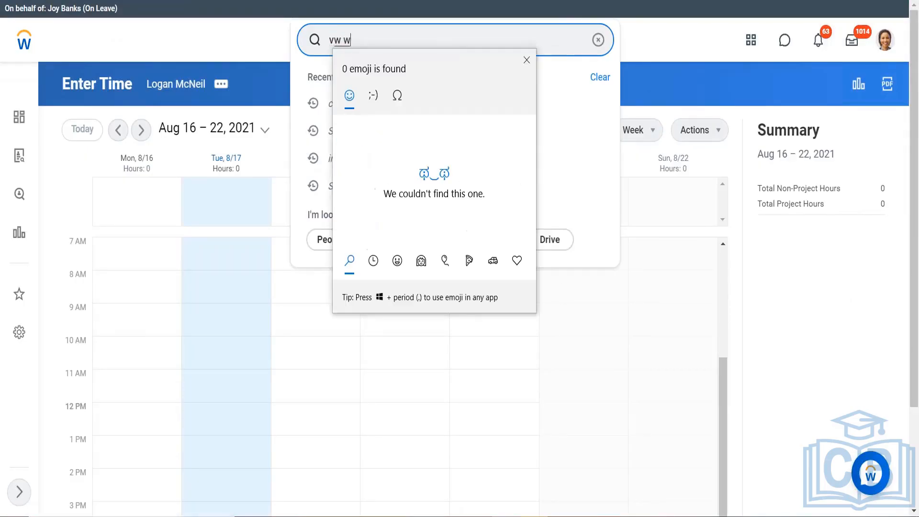
{"action": "type", "text": "orker time"}
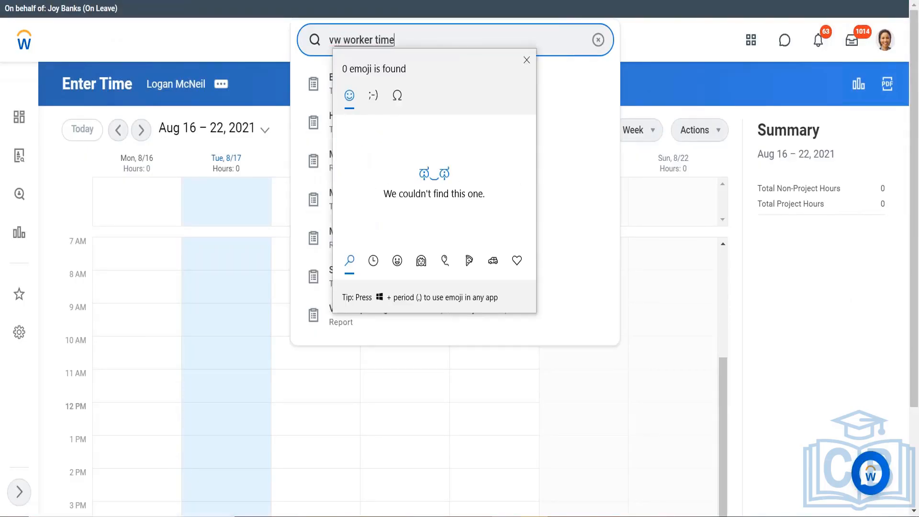
{"action": "type", "text": " eligi"}
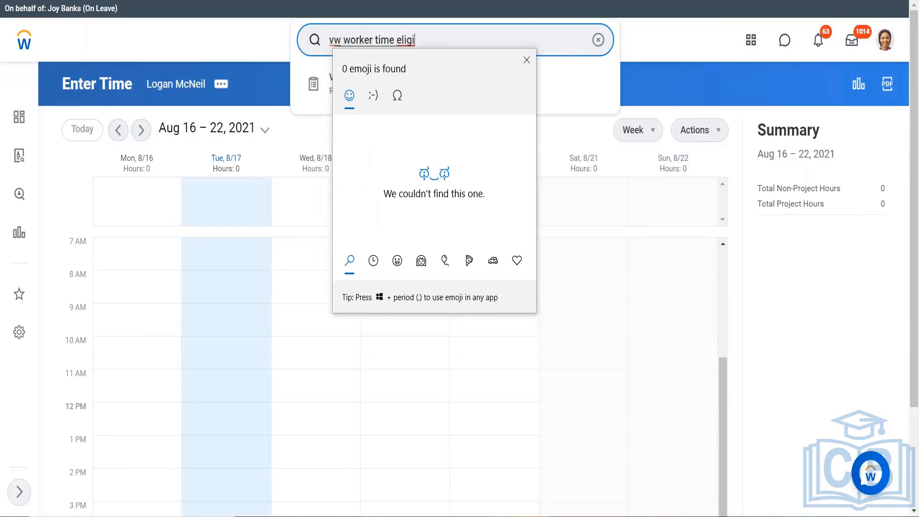
{"action": "left_click", "coordinate": [525, 59]}
{"action": "left_click", "coordinate": [381, 79]}
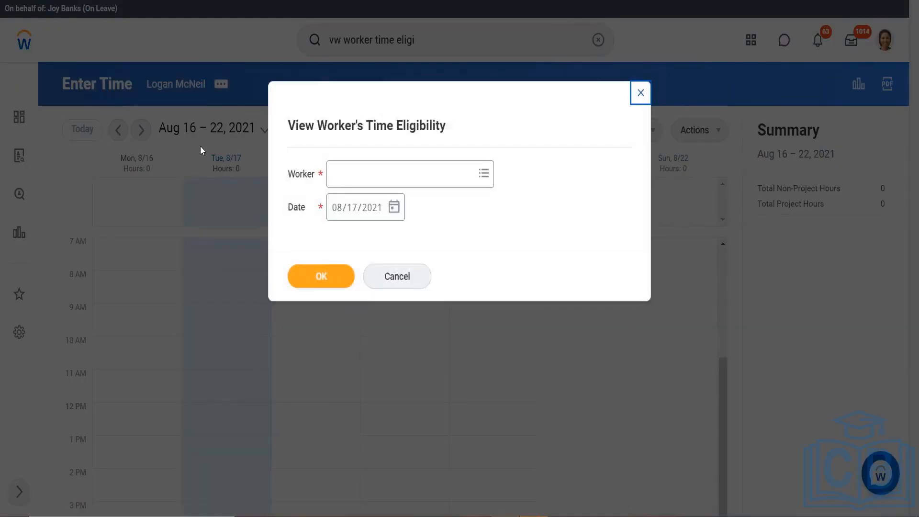
Run the time eligibility report for the worker whose calendar is shown, dated 08/17/2021.
{"action": "left_click", "coordinate": [342, 181]}
{"action": "type", "text": "log"}
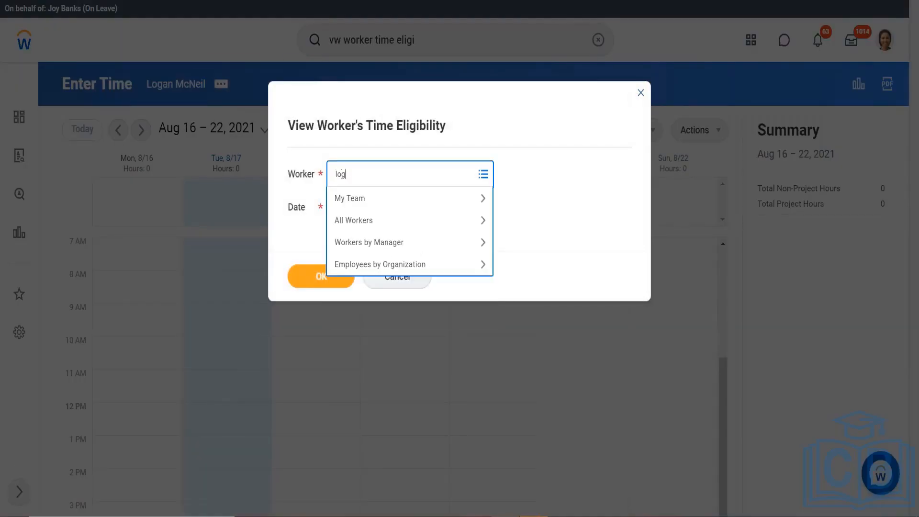
{"action": "type", "text": "an"}
{"action": "key", "text": "Return"}
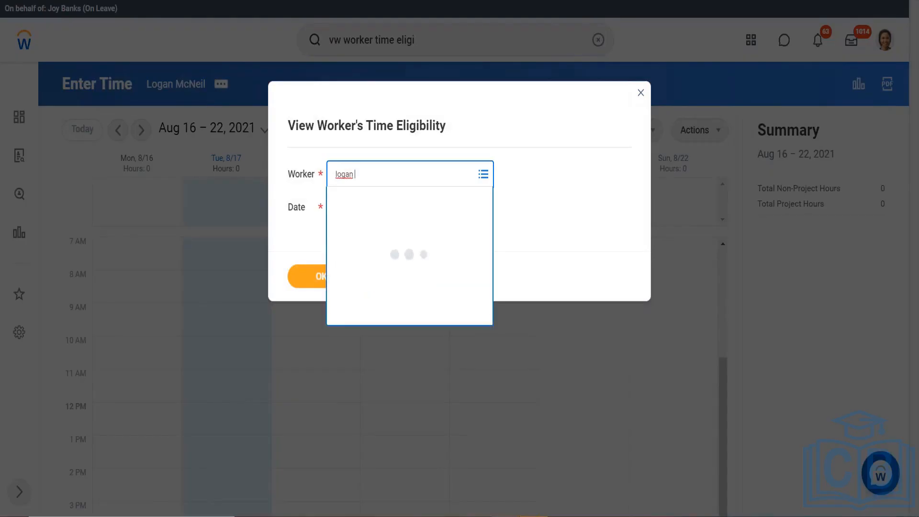
{"action": "left_click", "coordinate": [321, 275]}
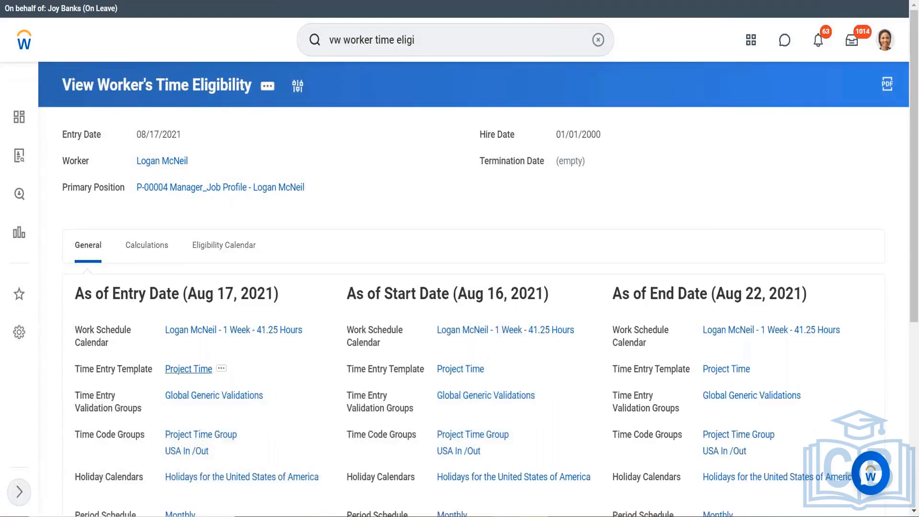
Open the worker's Project Time time entry template as of the entry date for editing.
{"action": "left_click", "coordinate": [189, 369]}
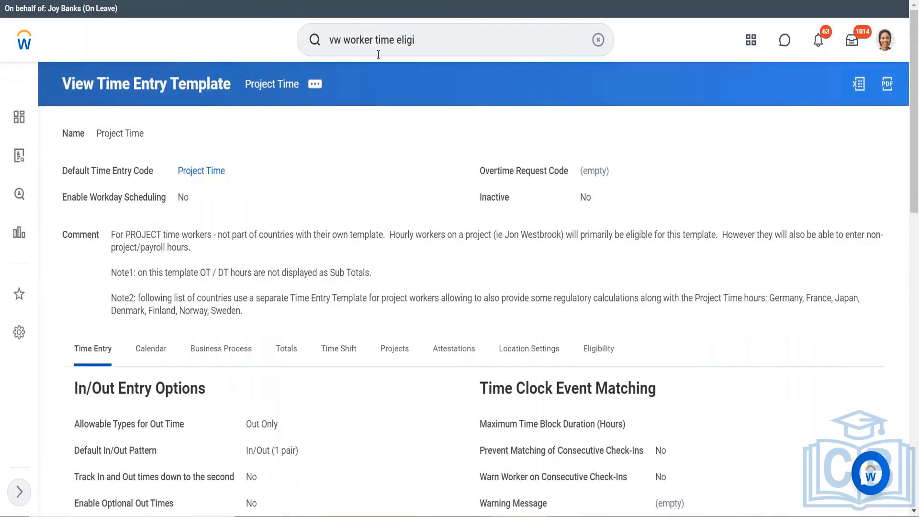
{"action": "left_click", "coordinate": [312, 90]}
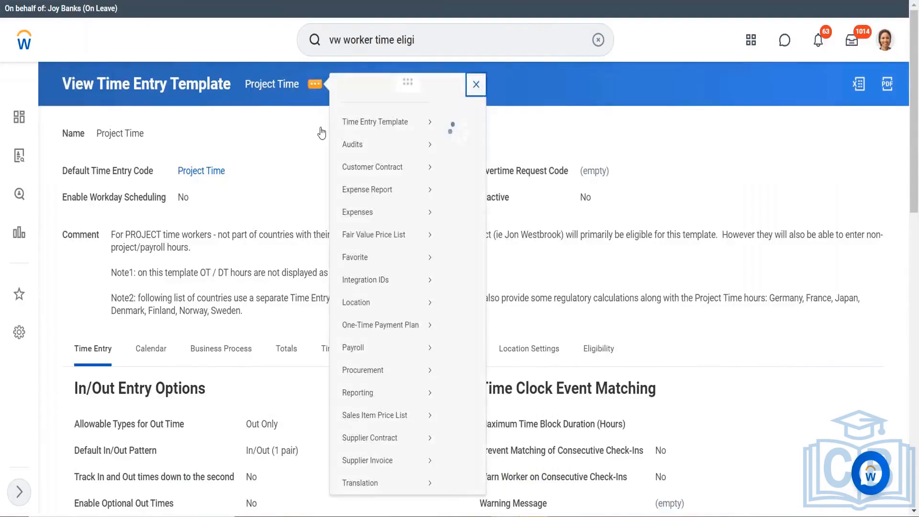
{"action": "mouse_move", "coordinate": [369, 157]}
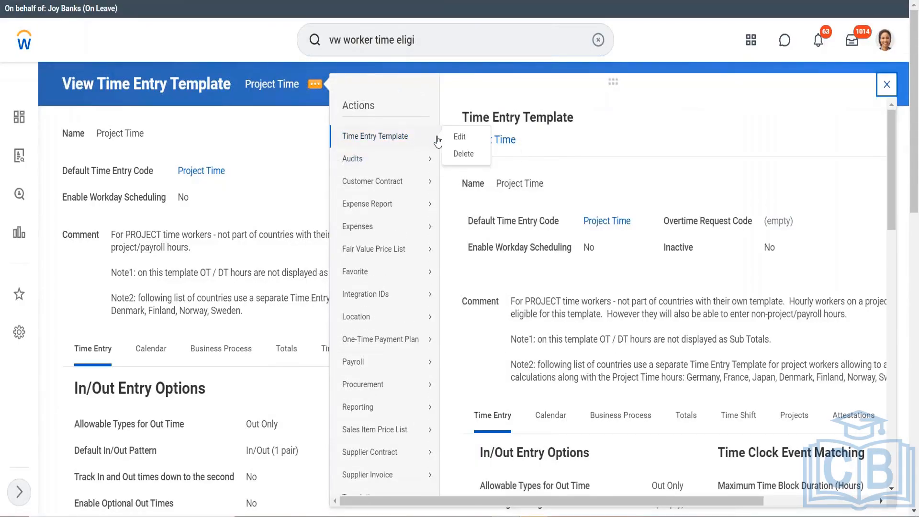
{"action": "left_click", "coordinate": [456, 138]}
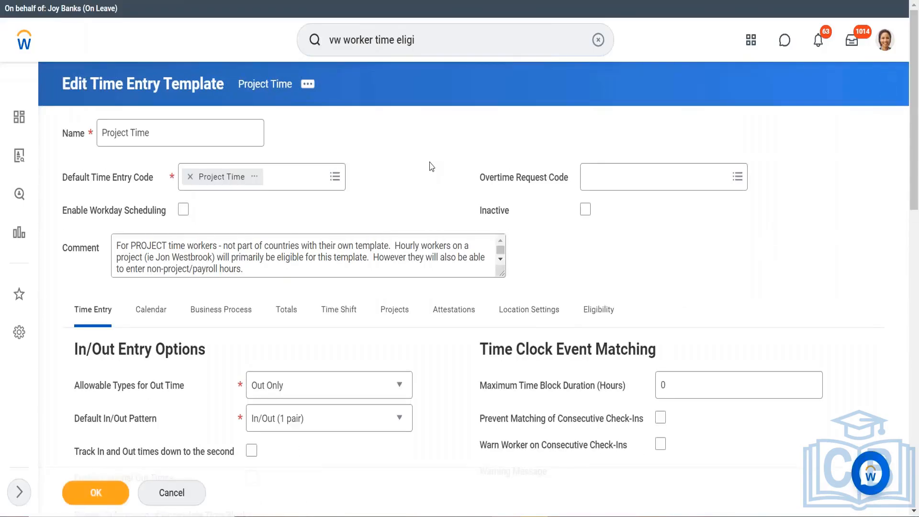
Set the Project Time template's Allowable Types for Out Time to Out, Meal and Break, and save the template.
{"action": "scroll", "coordinate": [432, 167], "scroll_direction": "down", "scroll_amount": 1}
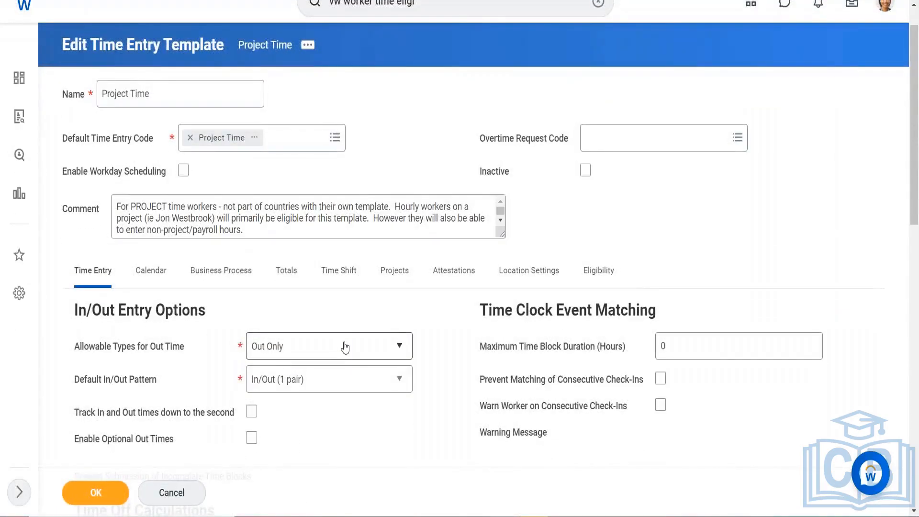
{"action": "left_click", "coordinate": [345, 347]}
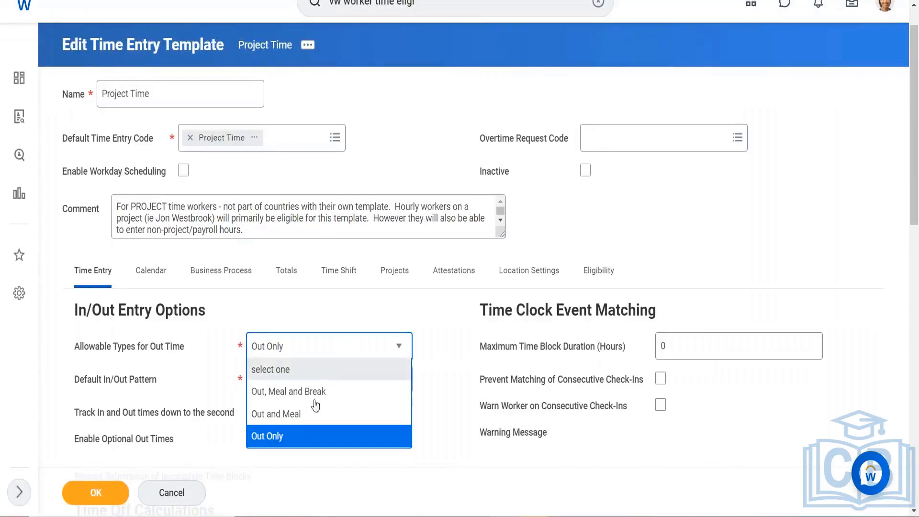
{"action": "left_click", "coordinate": [312, 392]}
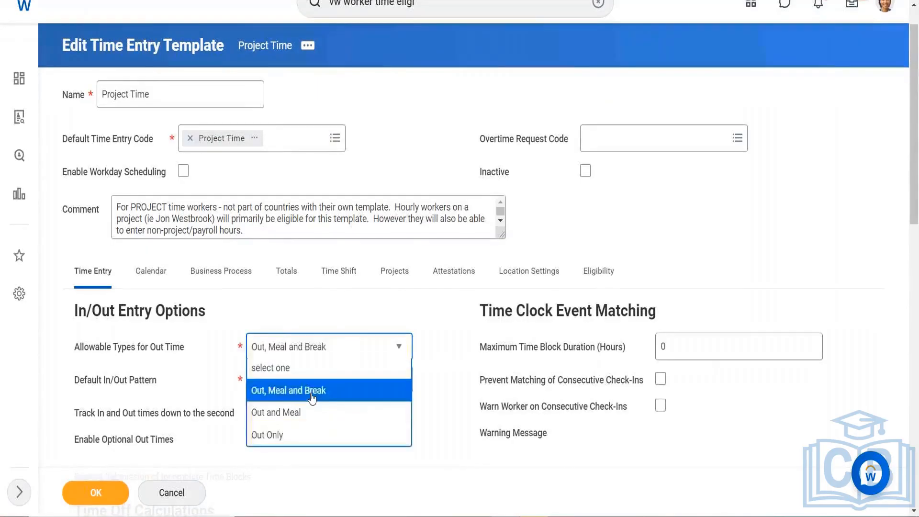
{"action": "left_click", "coordinate": [87, 494]}
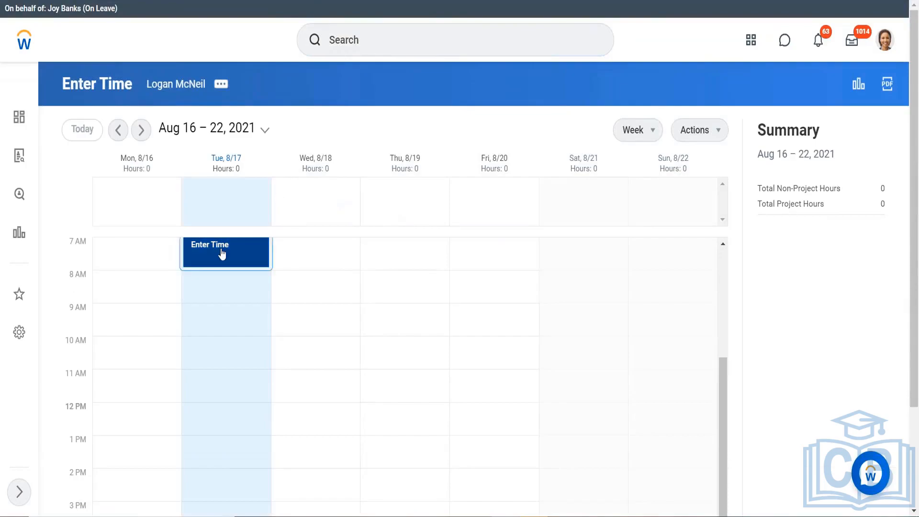
Open the worker's 8/17 time entry form again and examine the Out Reason choices.
{"action": "left_click", "coordinate": [222, 253]}
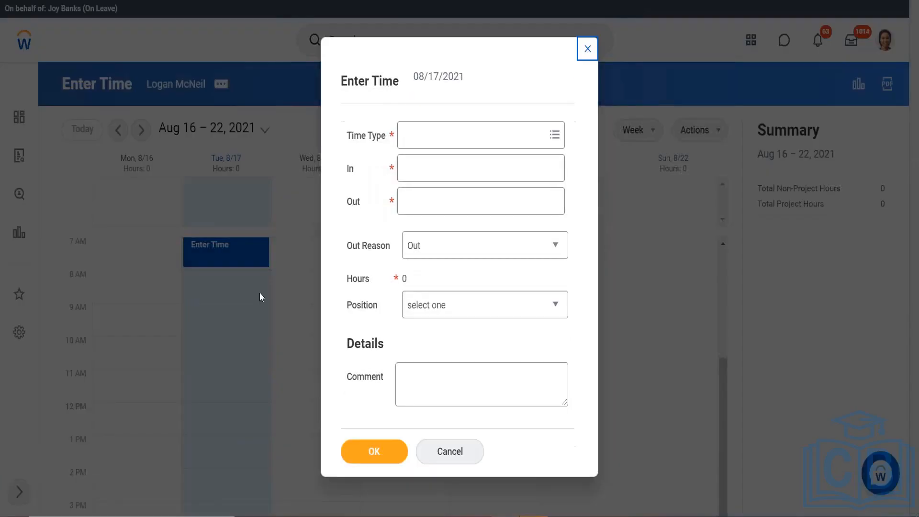
{"action": "left_click", "coordinate": [459, 246]}
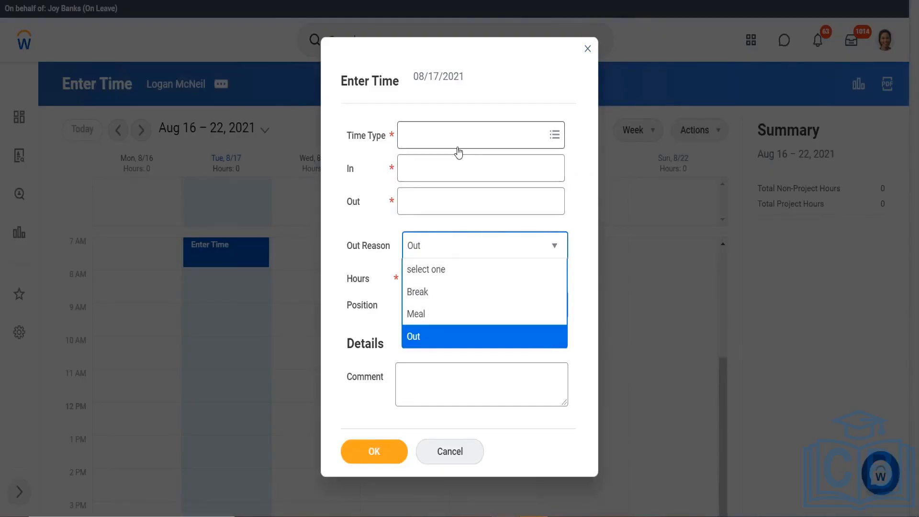
Try the Training time entry code as the Time Type of the 8/17 entry.
{"action": "left_click", "coordinate": [432, 145]}
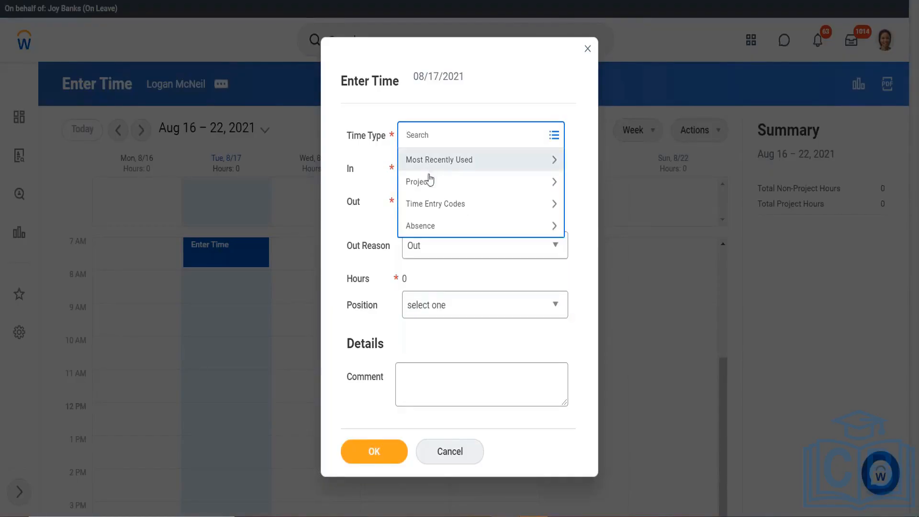
{"action": "left_click", "coordinate": [431, 205]}
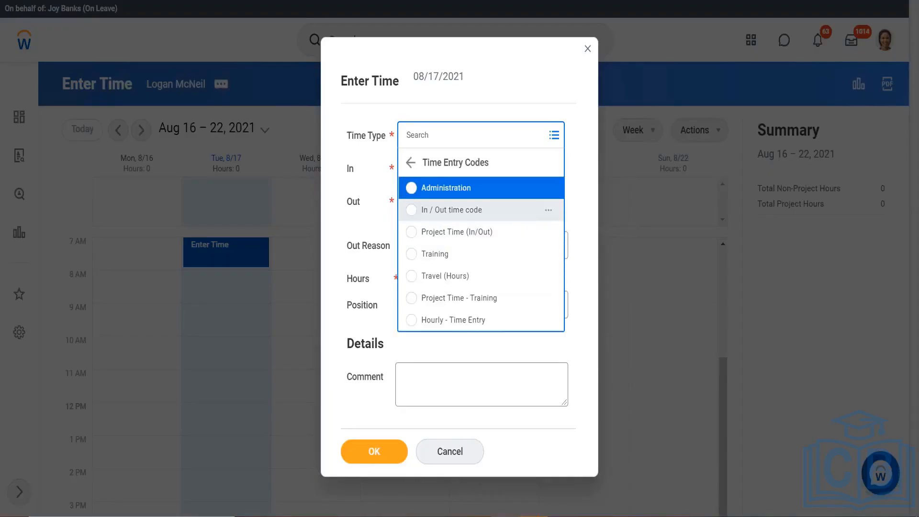
{"action": "left_click", "coordinate": [432, 254]}
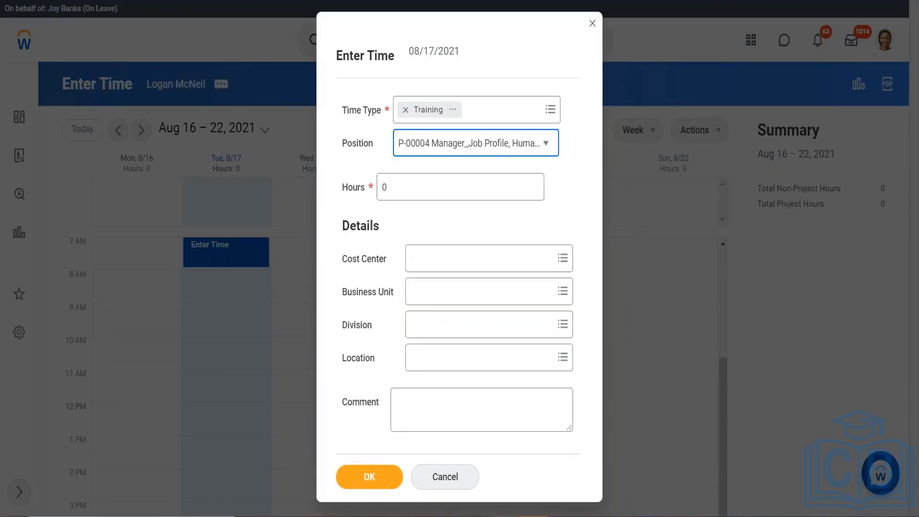
{"action": "left_click", "coordinate": [419, 190]}
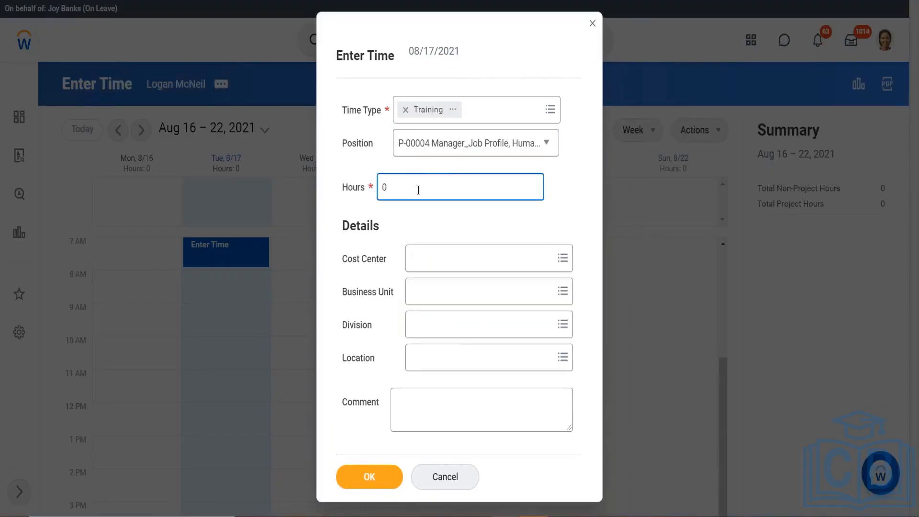
Change the Time Type of the 8/17 entry to the In / Out time code.
{"action": "left_click", "coordinate": [491, 118]}
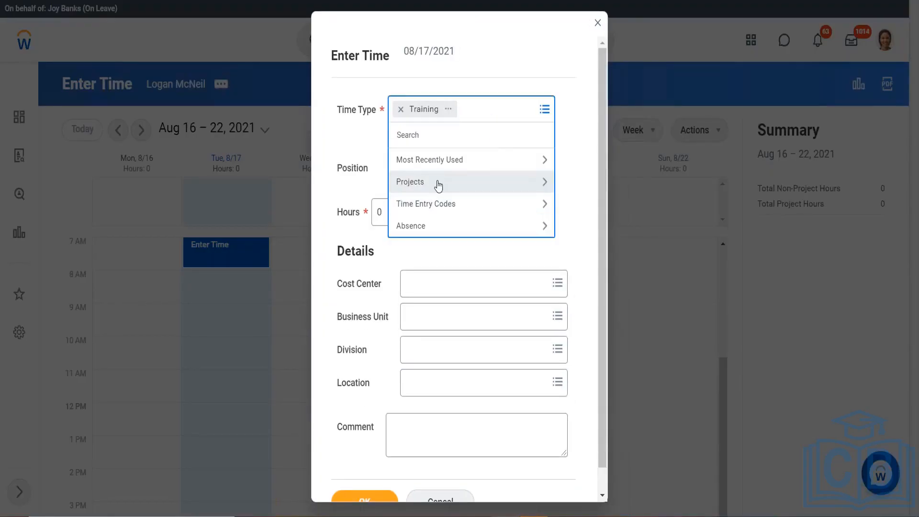
{"action": "left_click", "coordinate": [437, 206]}
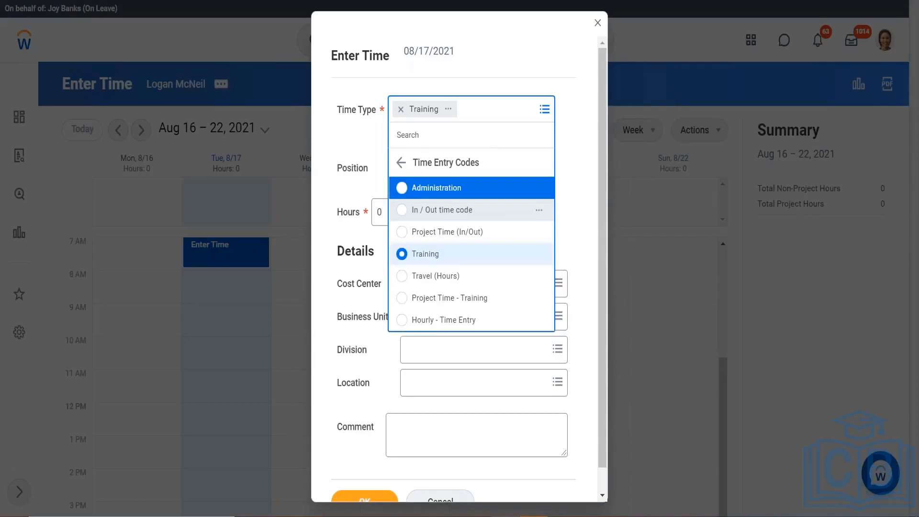
{"action": "left_click", "coordinate": [437, 211]}
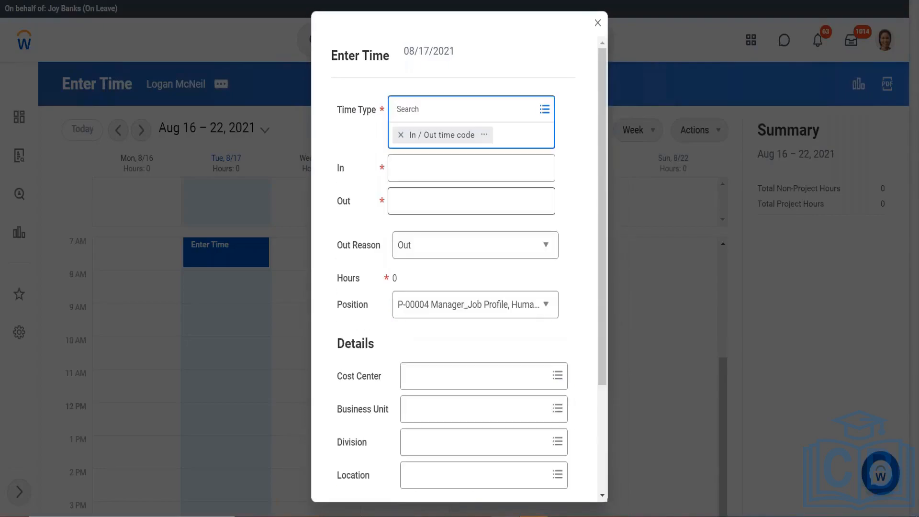
Enter In 10:00 AM and Out 01:00 PM with Out Reason Meal on the 8/17 entry, and try to submit it.
{"action": "left_click", "coordinate": [472, 169]}
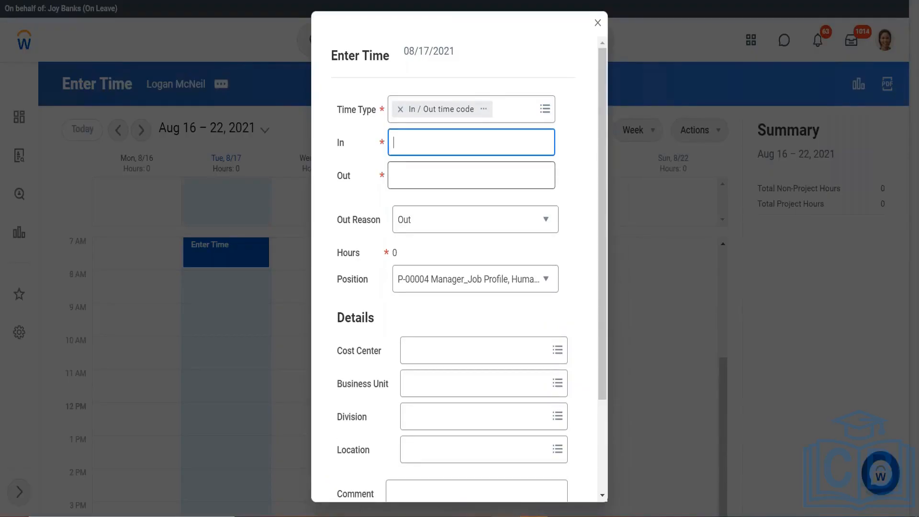
{"action": "type", "text": "10"}
{"action": "key", "text": "Tab"}
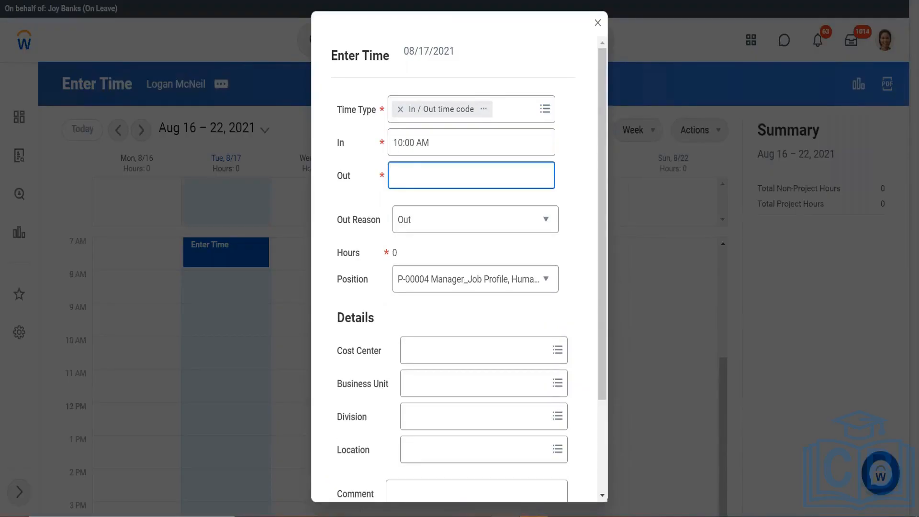
{"action": "type", "text": "13"}
{"action": "left_click", "coordinate": [422, 230]}
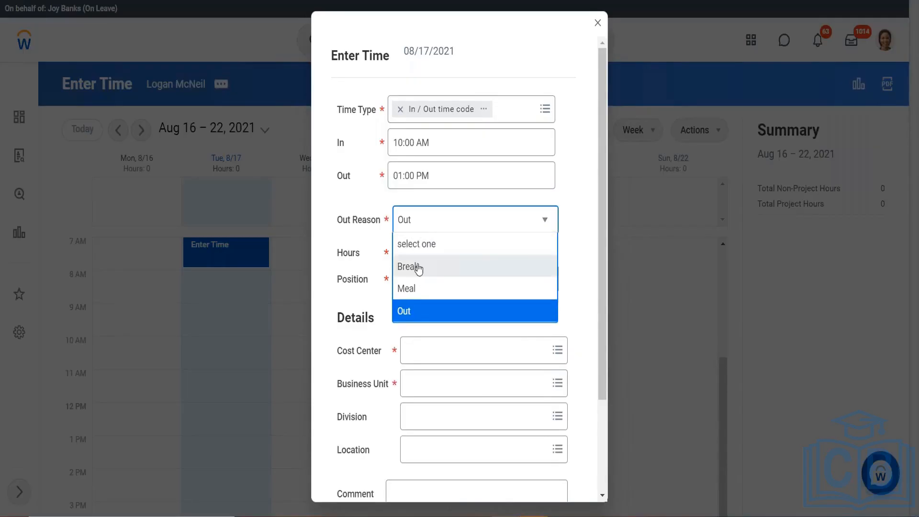
{"action": "left_click", "coordinate": [411, 289]}
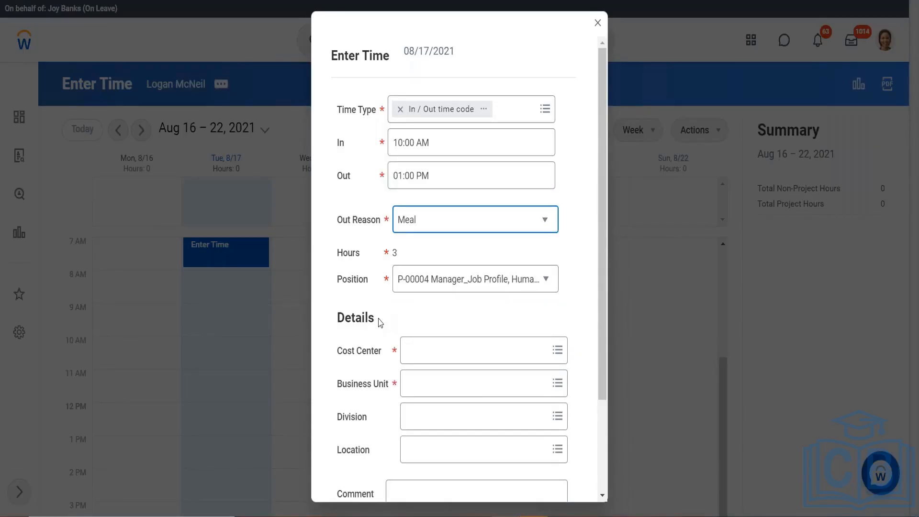
{"action": "scroll", "coordinate": [381, 323], "scroll_direction": "down", "scroll_amount": 3}
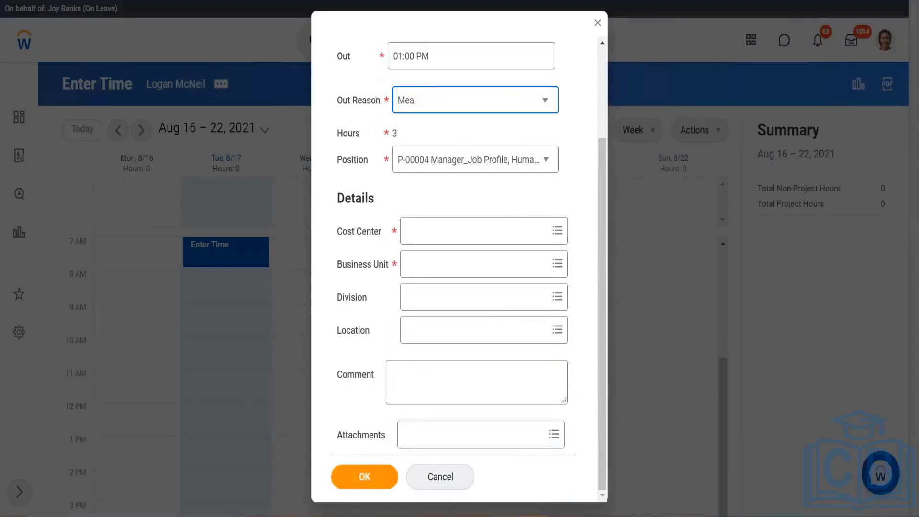
{"action": "left_click", "coordinate": [362, 477]}
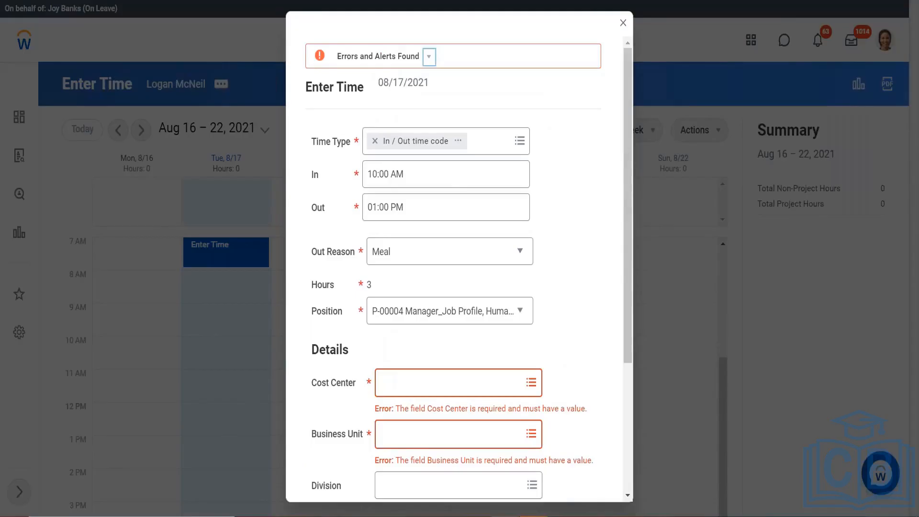
Set the entry's Cost Center to 001 KM_Bootcamp_Recruitment from the active cost centers.
{"action": "left_click", "coordinate": [433, 387]}
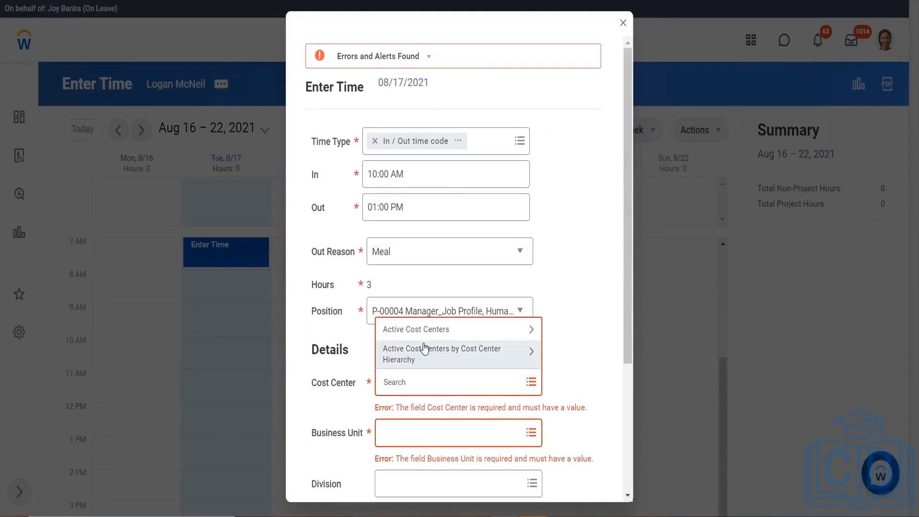
{"action": "left_click", "coordinate": [424, 348]}
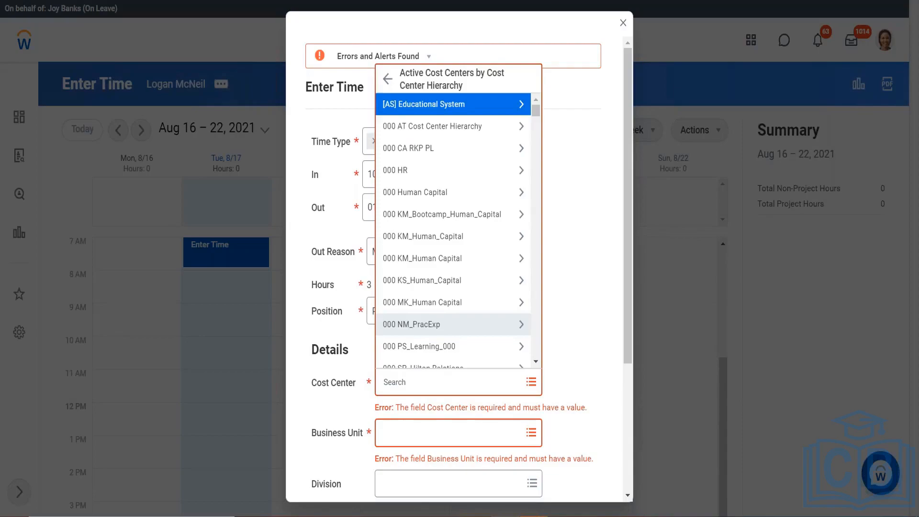
{"action": "left_click", "coordinate": [388, 79]}
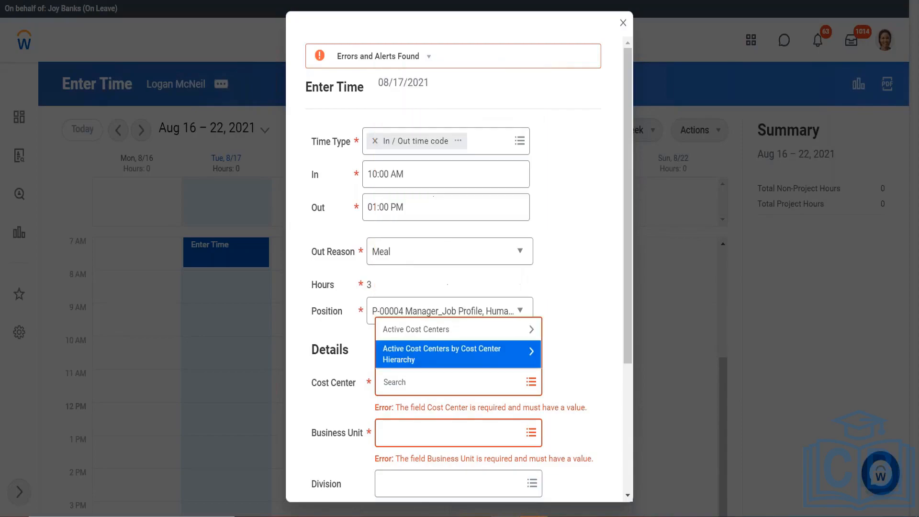
{"action": "left_click", "coordinate": [424, 330]}
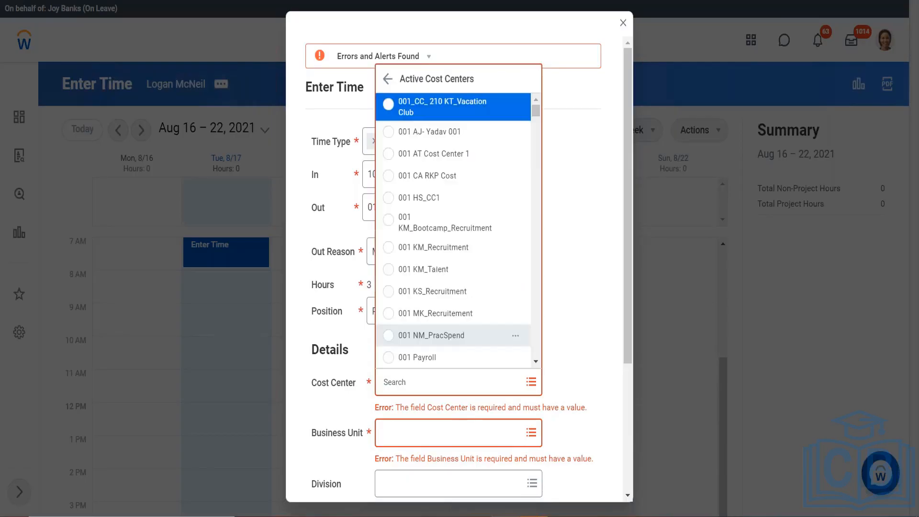
{"action": "left_click", "coordinate": [401, 226]}
Look through the Business Unit choices for the time entry and search them for "hum".
{"action": "left_click", "coordinate": [463, 397]}
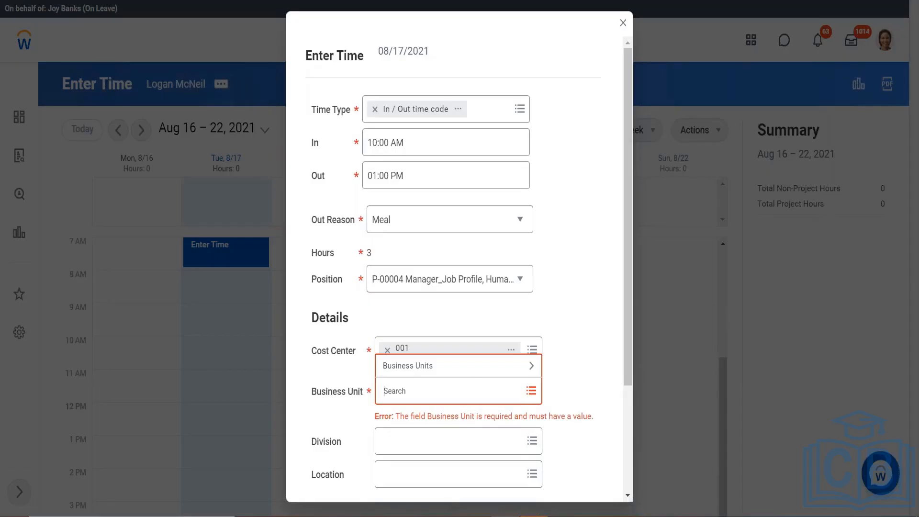
{"action": "left_click", "coordinate": [447, 367]}
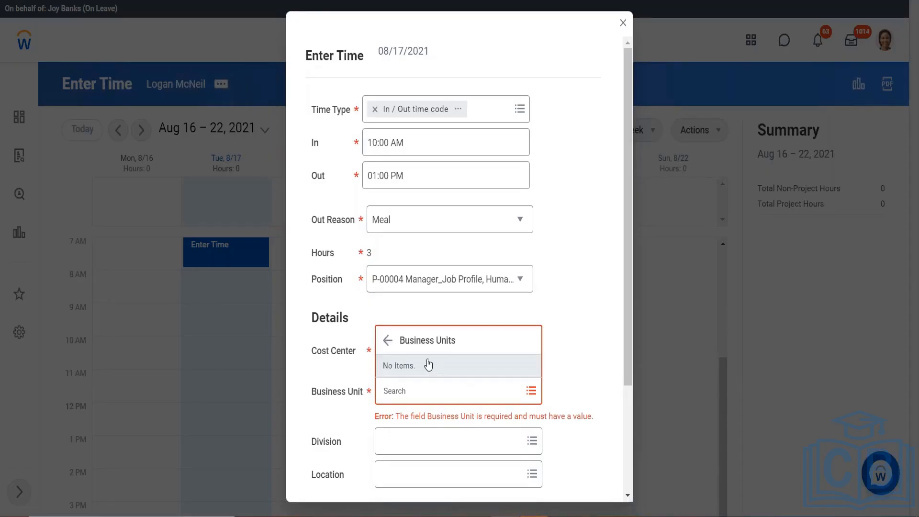
{"action": "left_click", "coordinate": [388, 339]}
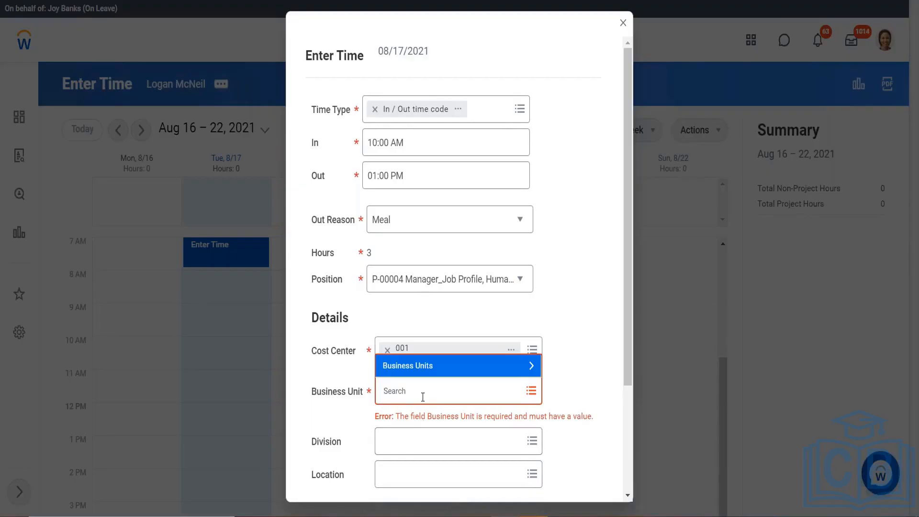
{"action": "type", "text": "hum"}
{"action": "key", "text": "Return"}
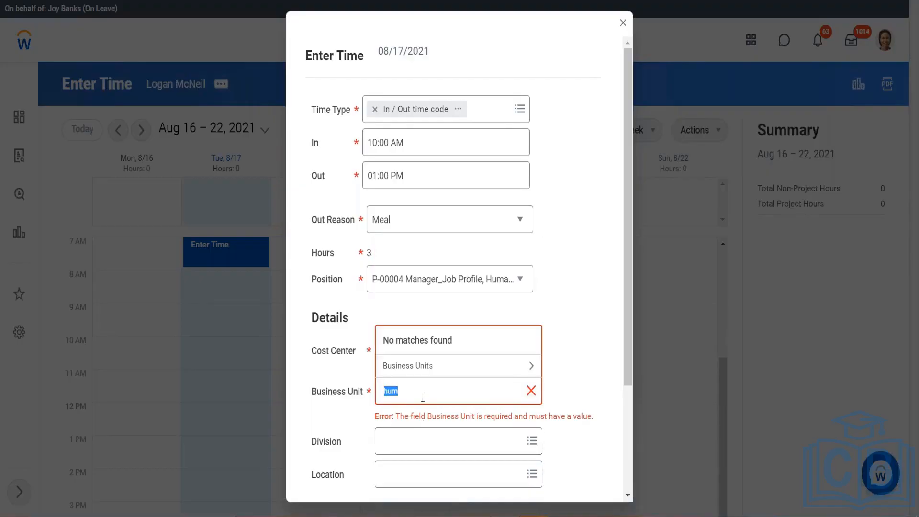
{"action": "left_click", "coordinate": [623, 381]}
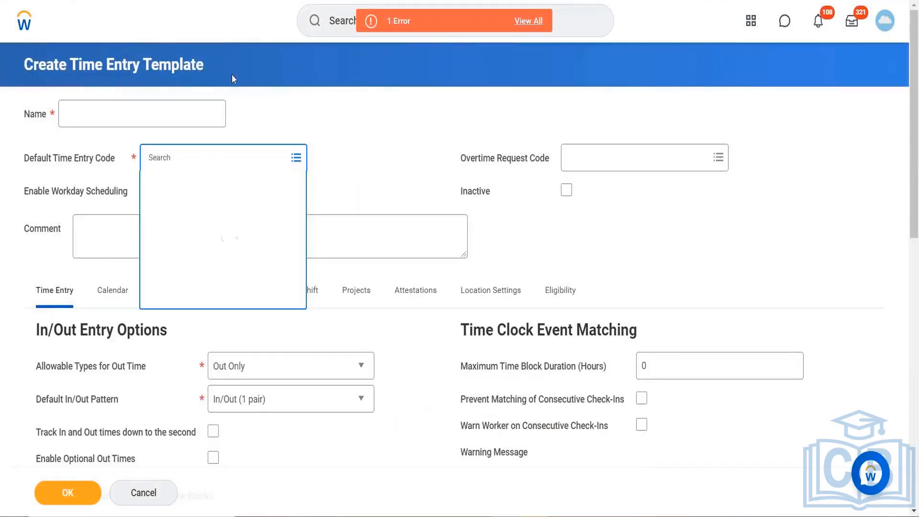
Return to the Project Time time entry template and open it for editing.
{"action": "left_click", "coordinate": [353, 156]}
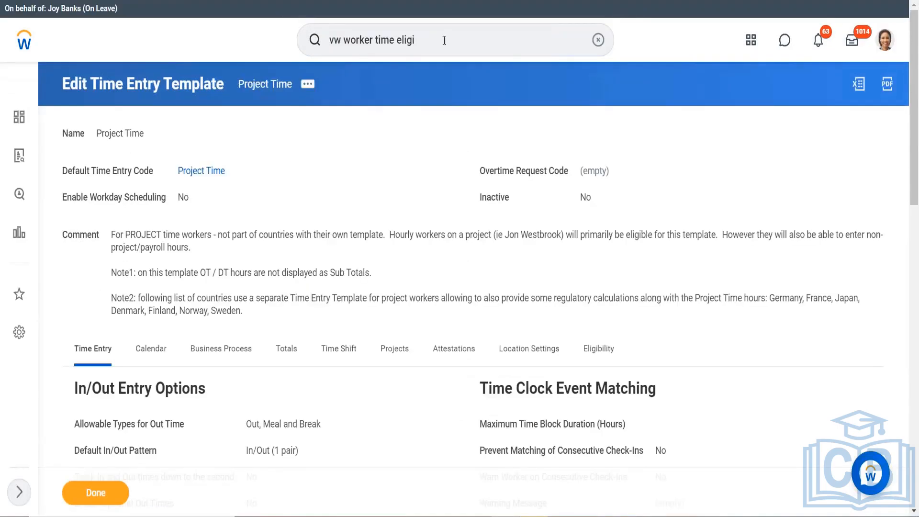
{"action": "left_click", "coordinate": [308, 84]}
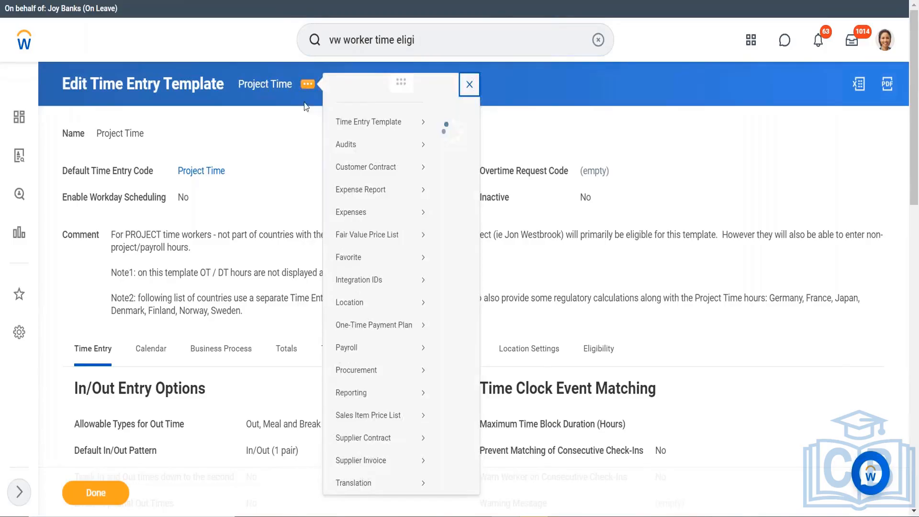
{"action": "mouse_move", "coordinate": [422, 136]}
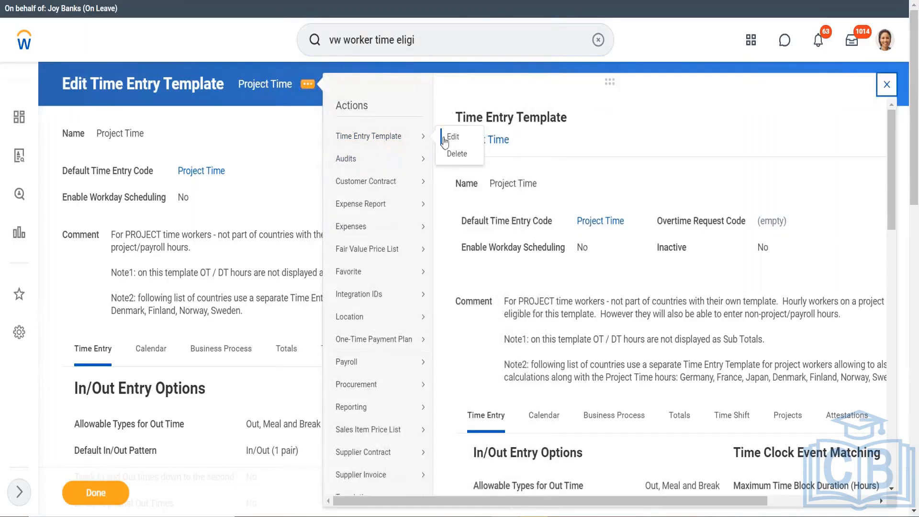
{"action": "left_click", "coordinate": [452, 137]}
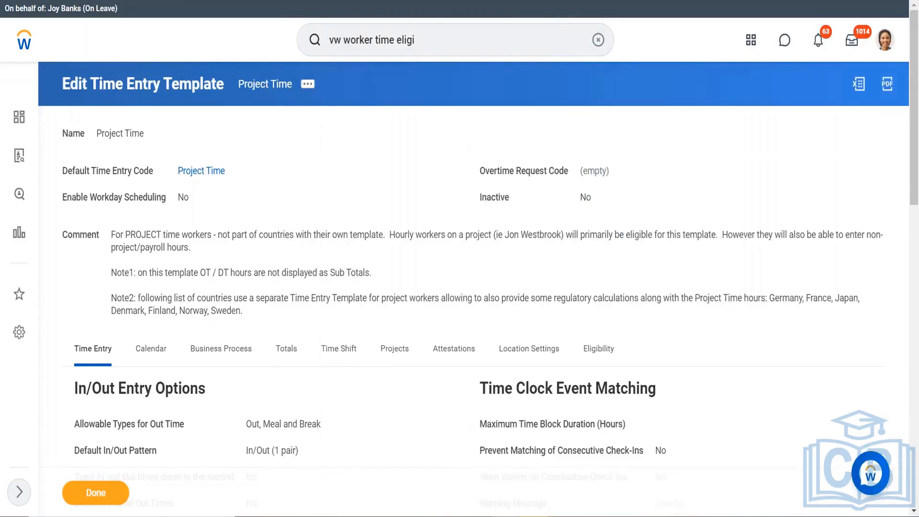
Remove Business Unit and Cost Center from the template's Primary Worktags.
{"action": "scroll", "coordinate": [459, 259], "scroll_direction": "down", "scroll_amount": 15}
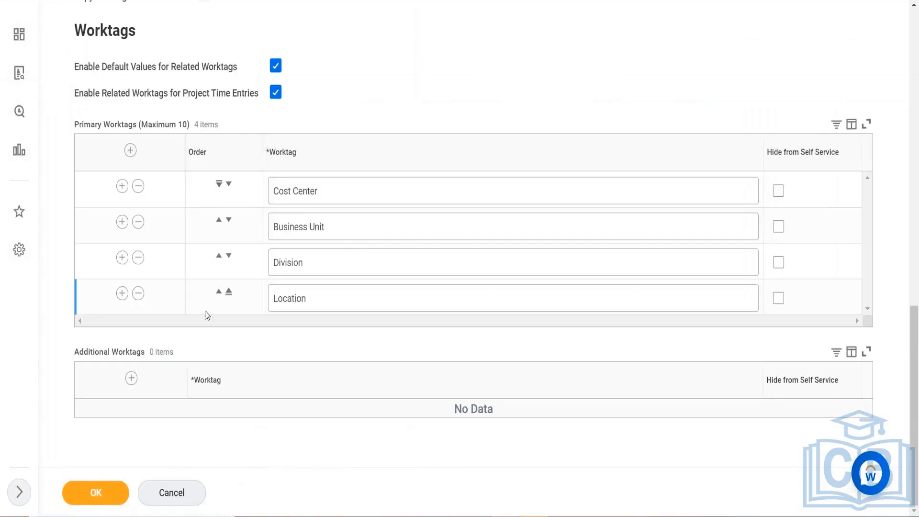
{"action": "left_click", "coordinate": [138, 223]}
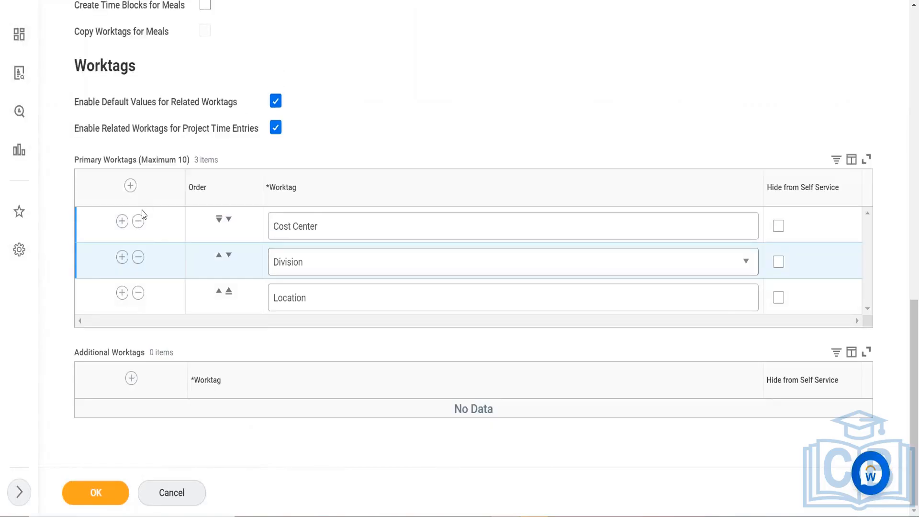
{"action": "left_click", "coordinate": [138, 221]}
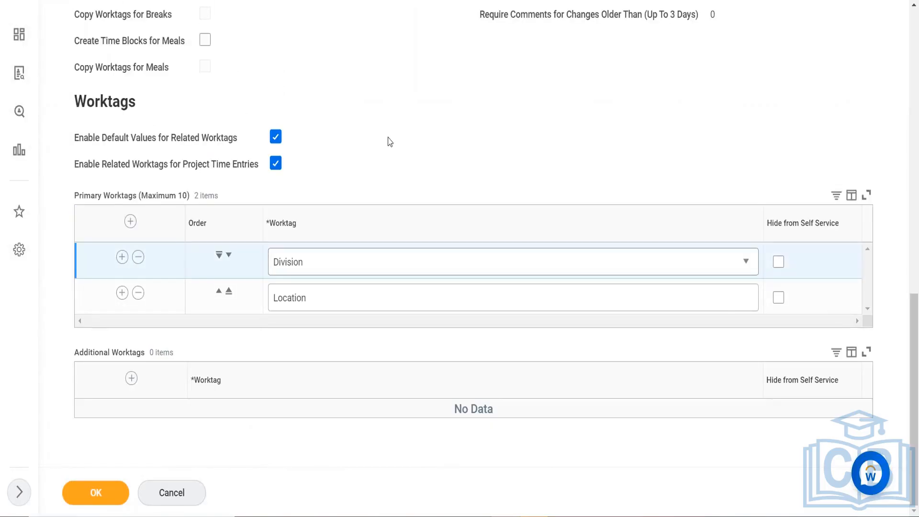
Examine the Default In/Out Pattern choices in the template's In/Out Entry Options.
{"action": "scroll", "coordinate": [390, 139], "scroll_direction": "up", "scroll_amount": 8}
{"action": "scroll", "coordinate": [364, 201], "scroll_direction": "up", "scroll_amount": 6}
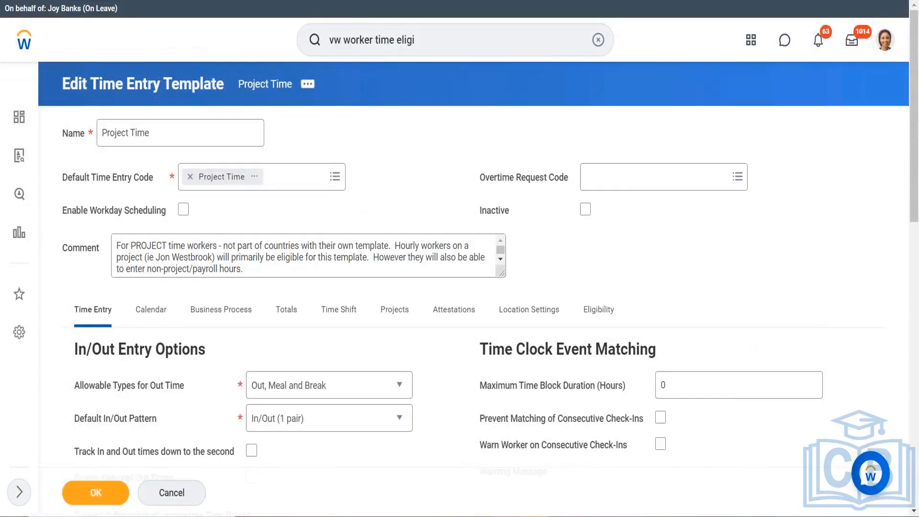
{"action": "left_click", "coordinate": [337, 427]}
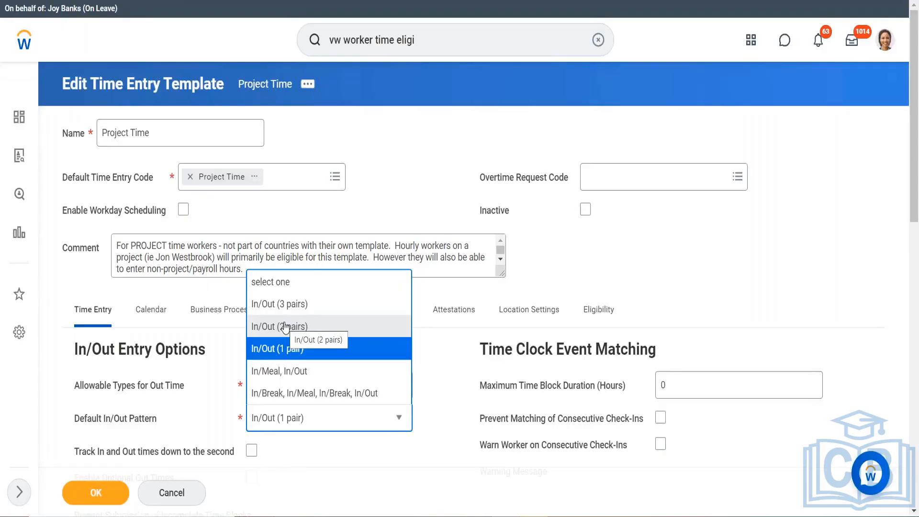
{"action": "left_click", "coordinate": [554, 316]}
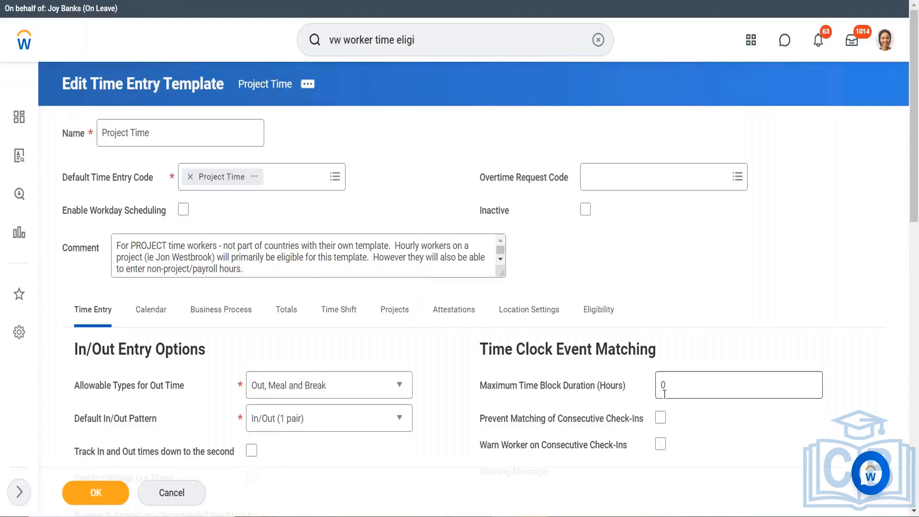
Try 24 hours as the template's Maximum Time Block Duration and reset it to 0.
{"action": "mouse_move", "coordinate": [674, 383]}
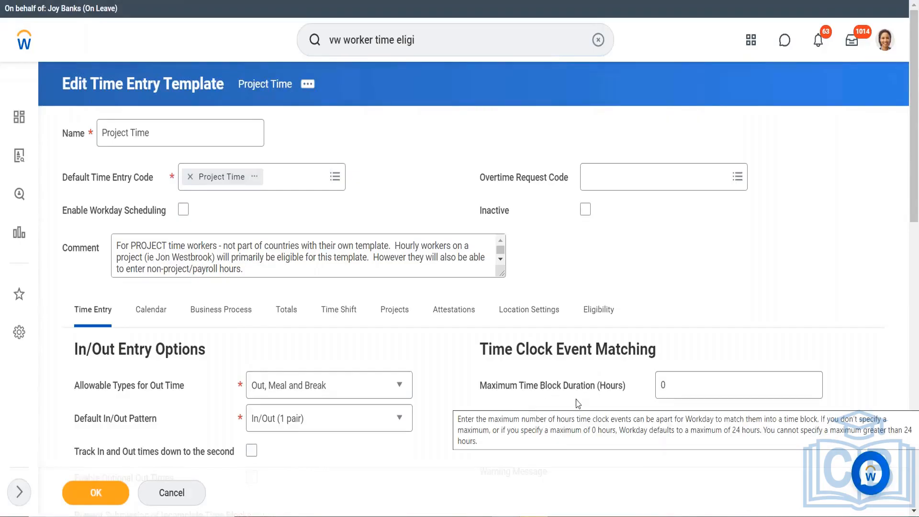
{"action": "left_click", "coordinate": [687, 382]}
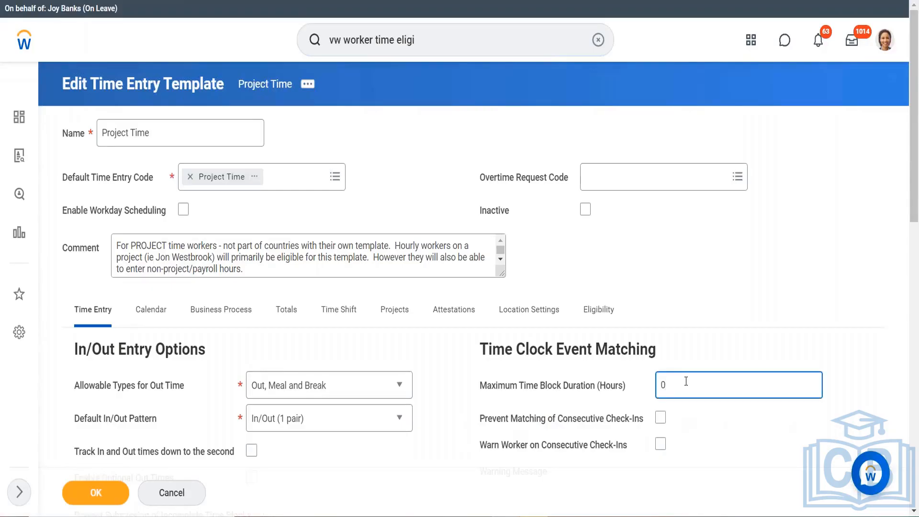
{"action": "key", "text": "BackSpace"}
{"action": "type", "text": "24"}
{"action": "key", "text": "BackSpace"}
{"action": "key", "text": "BackSpace"}
{"action": "type", "text": "0"}
{"action": "left_click", "coordinate": [711, 353]}
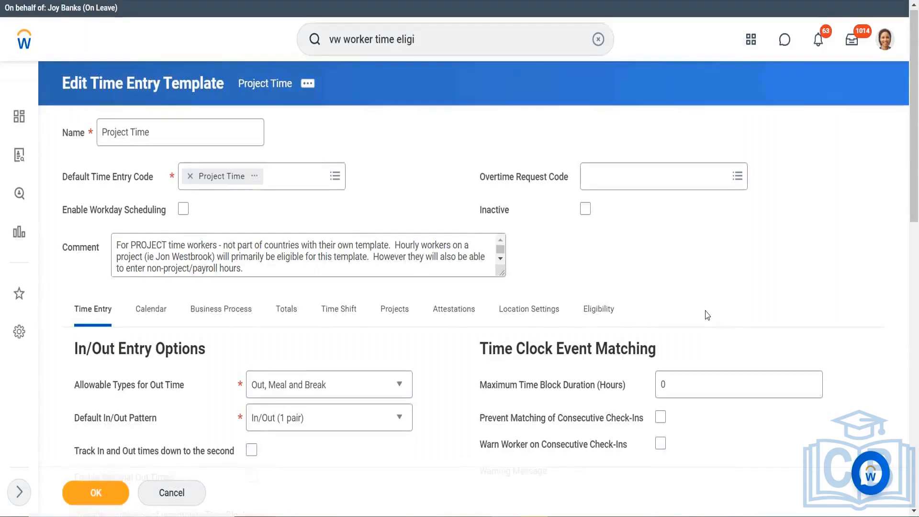
Enable both consecutive check-in options under Time Clock Event Matching, and clear Prevent Matching of Consecutive Check-Ins again so only Warn Worker stays enabled.
{"action": "scroll", "coordinate": [707, 315], "scroll_direction": "down", "scroll_amount": 1}
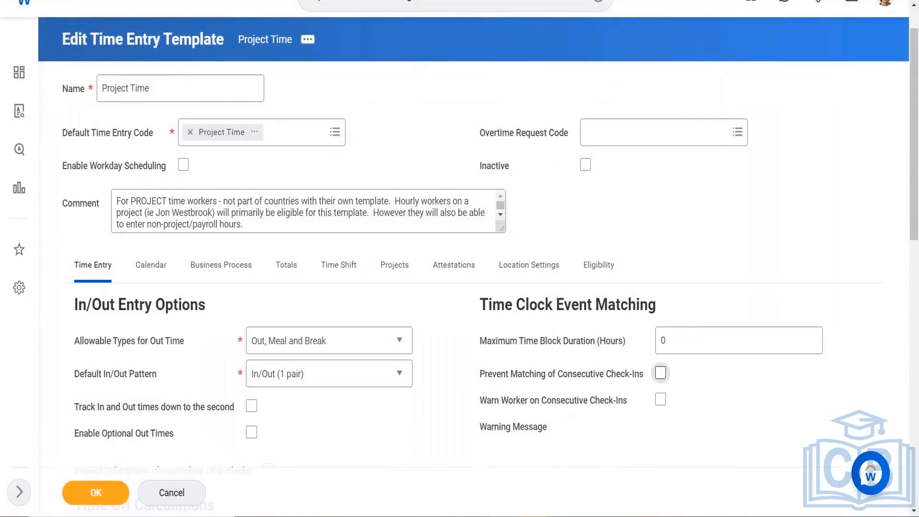
{"action": "left_click", "coordinate": [660, 373]}
{"action": "left_click", "coordinate": [661, 399]}
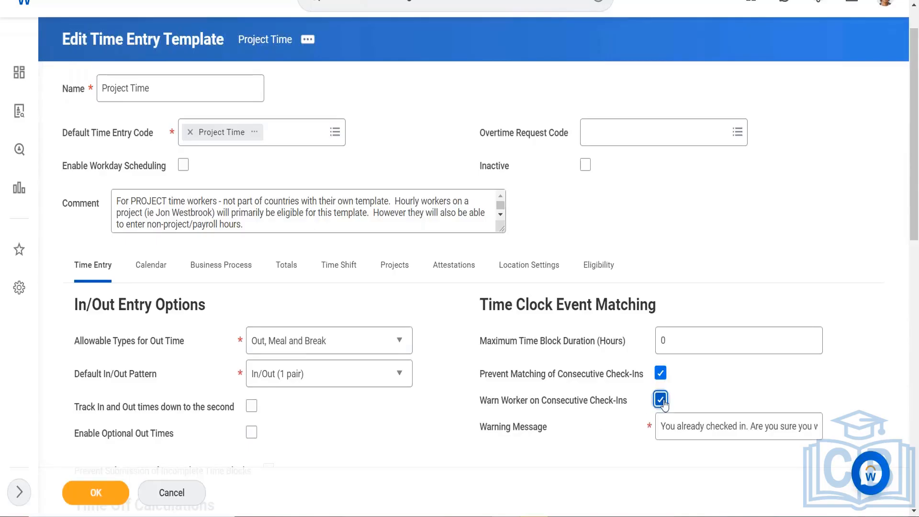
{"action": "left_click", "coordinate": [664, 377]}
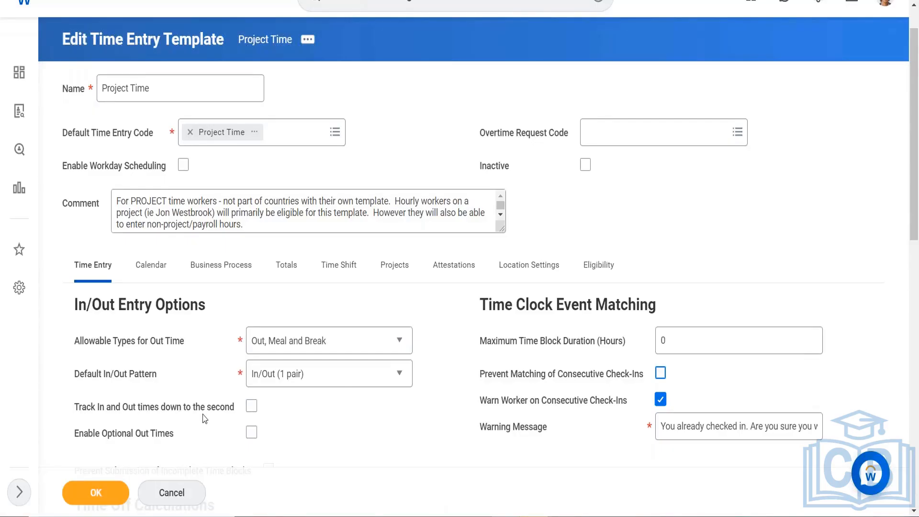
Enable Track In and Out times down to the second and Enable Optional Out Times in the In/Out Entry Options.
{"action": "left_click", "coordinate": [250, 406]}
{"action": "left_click", "coordinate": [249, 433]}
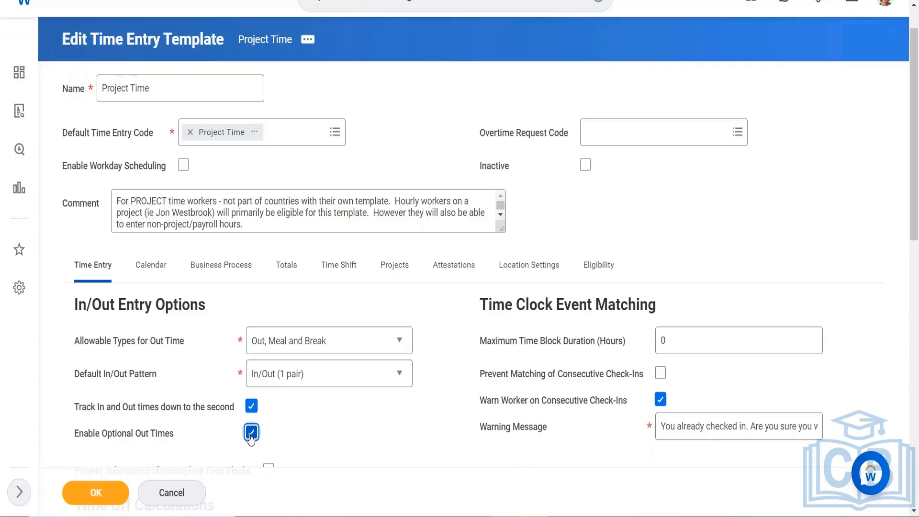
Save the Project Time template changes and discard the unfinished time entry for 08/17/2021.
{"action": "left_click", "coordinate": [91, 493]}
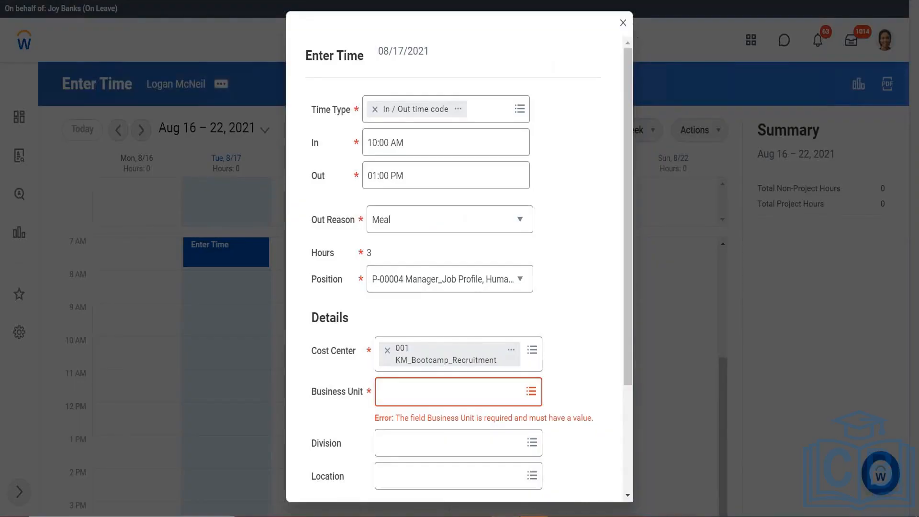
{"action": "left_click", "coordinate": [623, 23]}
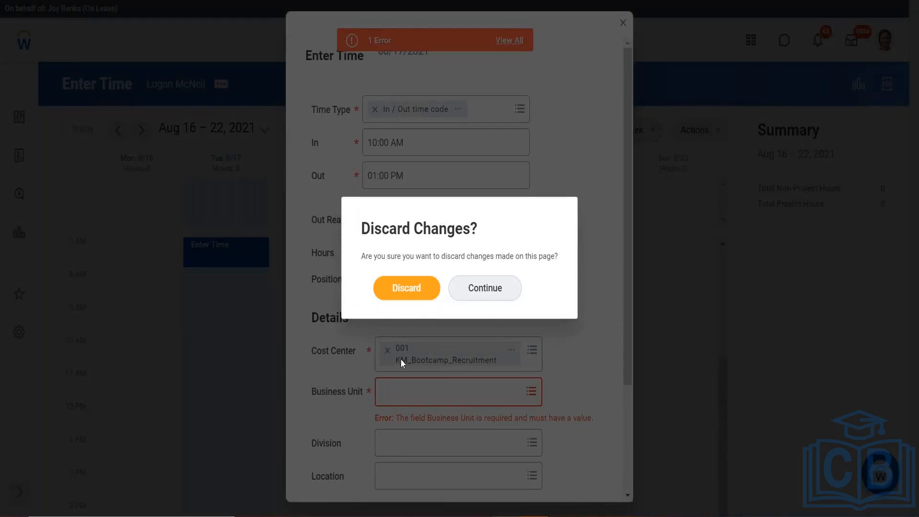
{"action": "left_click", "coordinate": [407, 290]}
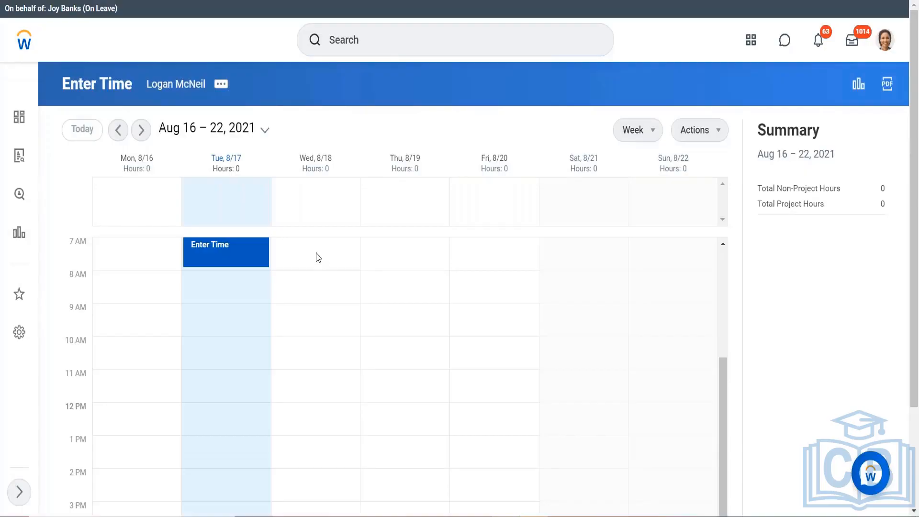
Add a time entry on 08/18/2021 with the In / Out time code and an In time of 10, leaving Out empty.
{"action": "left_click", "coordinate": [318, 258]}
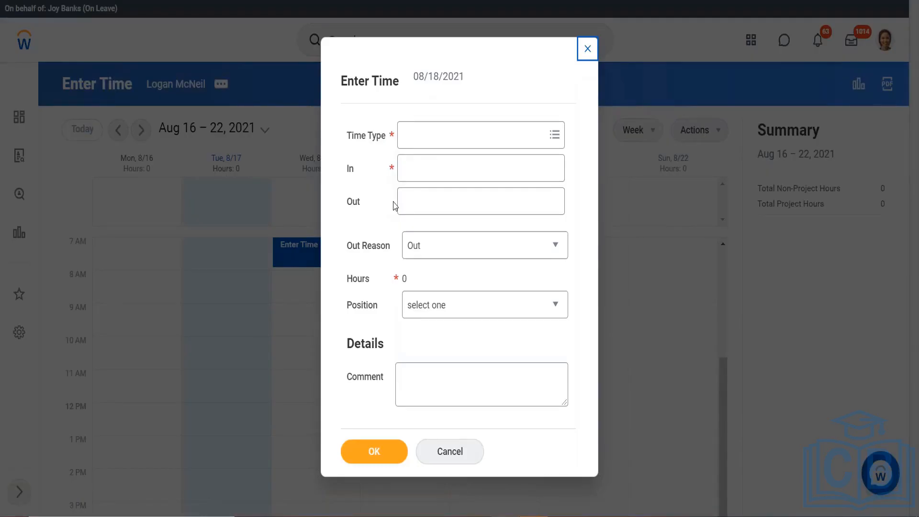
{"action": "left_click", "coordinate": [416, 142]}
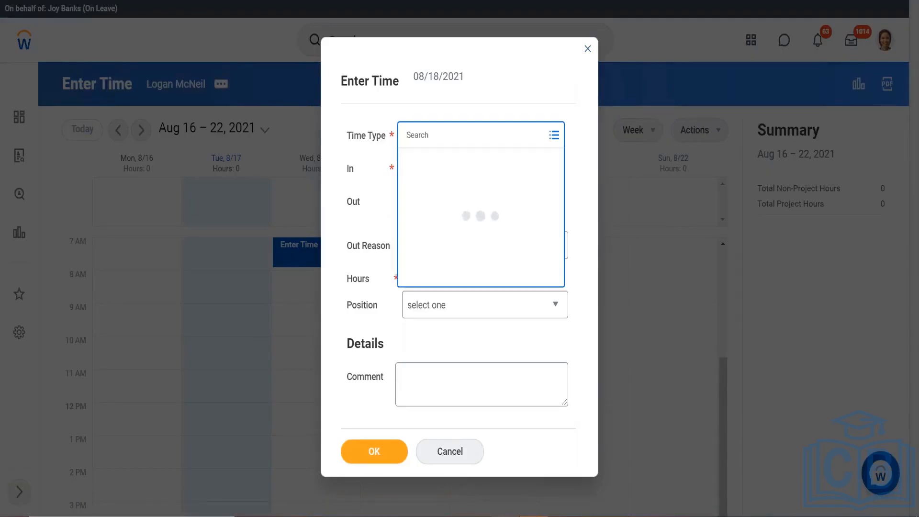
{"action": "left_click", "coordinate": [424, 204]}
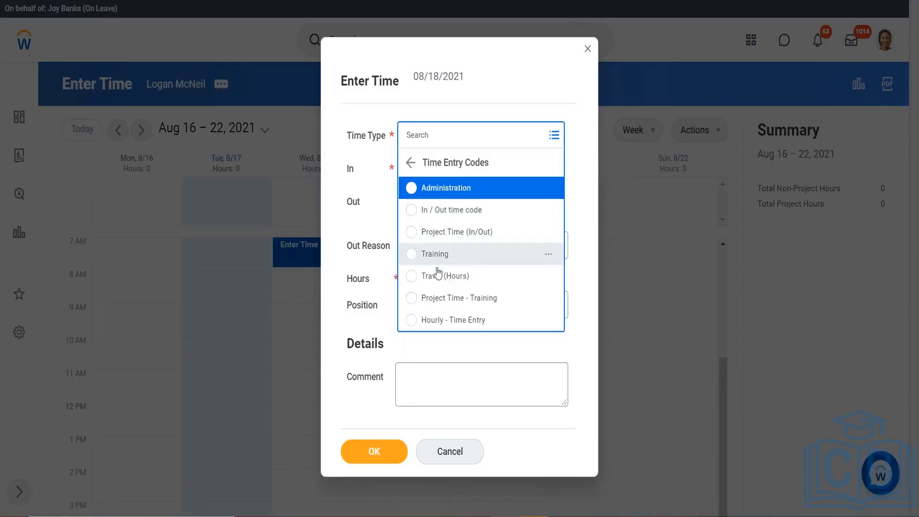
{"action": "left_click", "coordinate": [461, 210]}
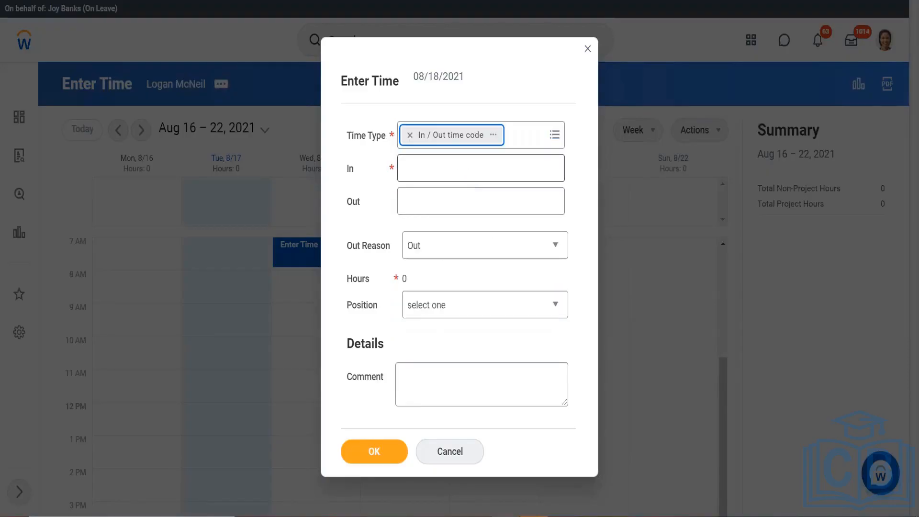
{"action": "left_click", "coordinate": [481, 168]}
{"action": "type", "text": "1"}
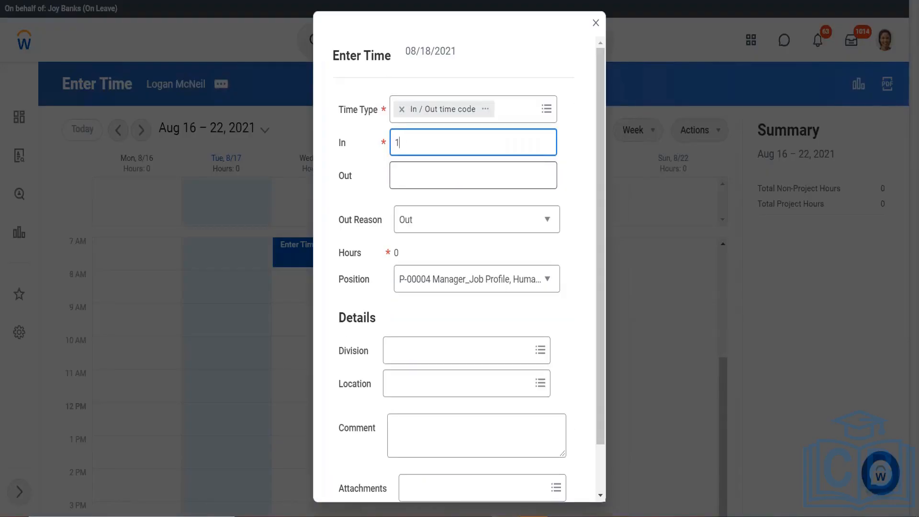
{"action": "type", "text": "0"}
{"action": "scroll", "coordinate": [478, 317], "scroll_direction": "down", "scroll_amount": 1}
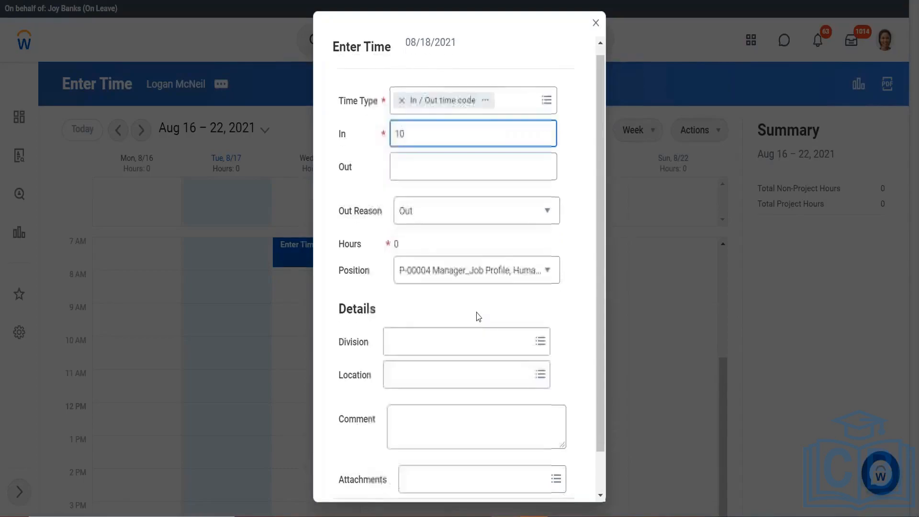
{"action": "scroll", "coordinate": [478, 317], "scroll_direction": "down", "scroll_amount": 2}
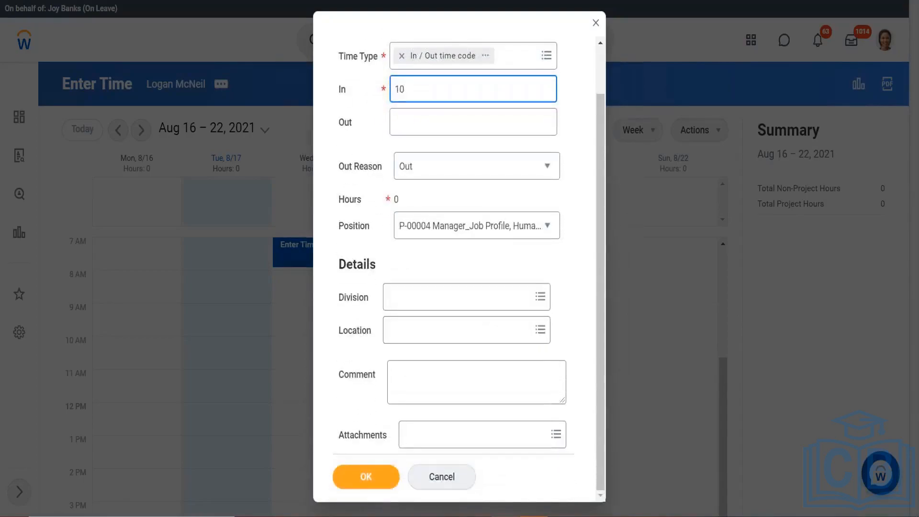
{"action": "left_click", "coordinate": [353, 481]}
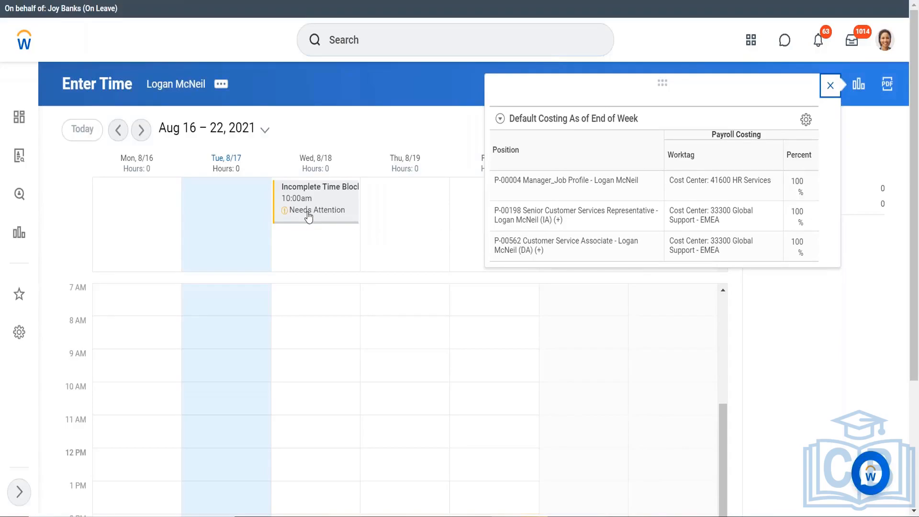
Complete the incomplete 08/18/2021 time block with an Out time of 15, save it and close the Default Costing pop-up.
{"action": "left_click", "coordinate": [306, 218]}
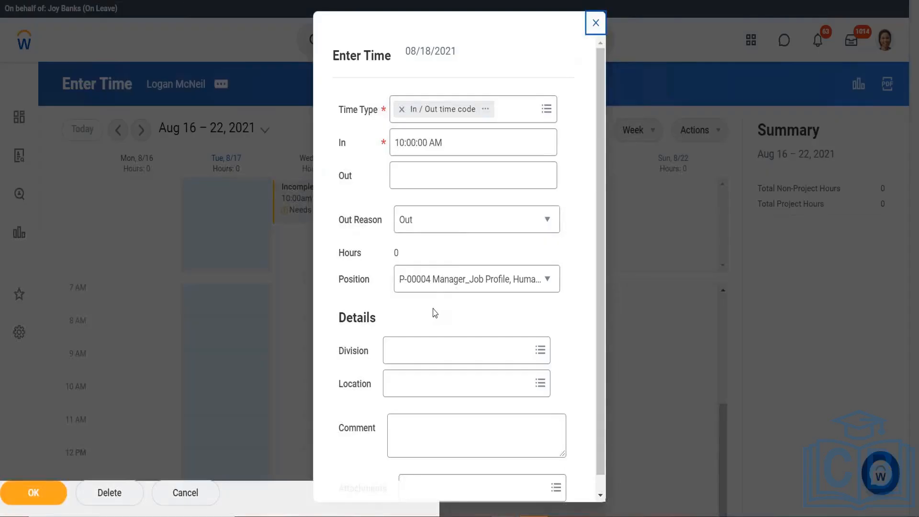
{"action": "left_click", "coordinate": [424, 186]}
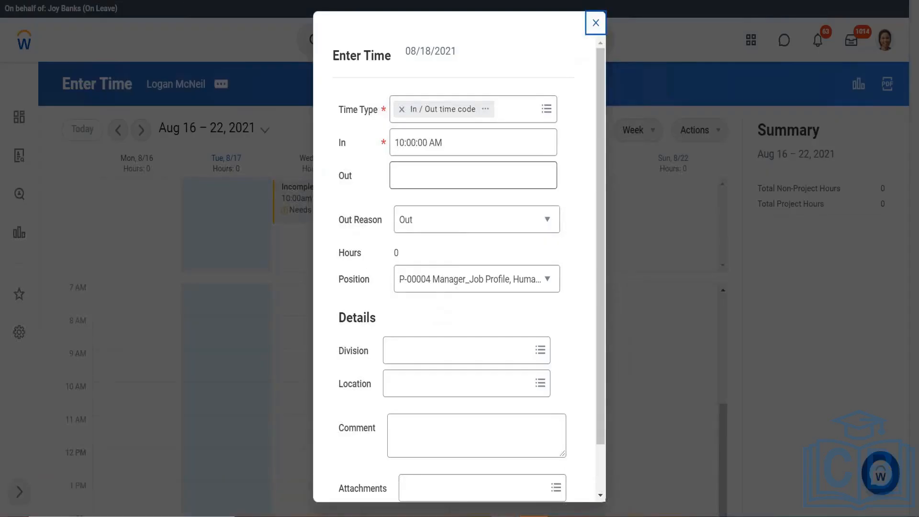
{"action": "type", "text": "15"}
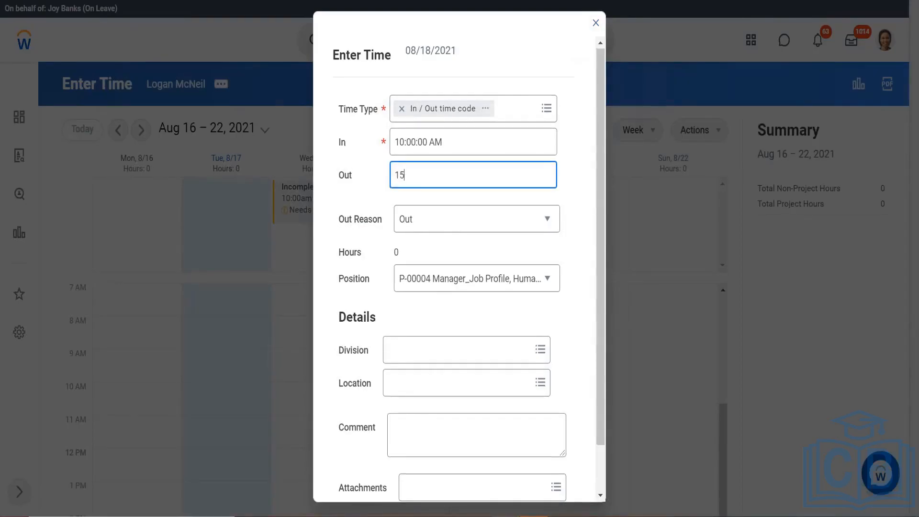
{"action": "scroll", "coordinate": [459, 268], "scroll_direction": "down", "scroll_amount": 1}
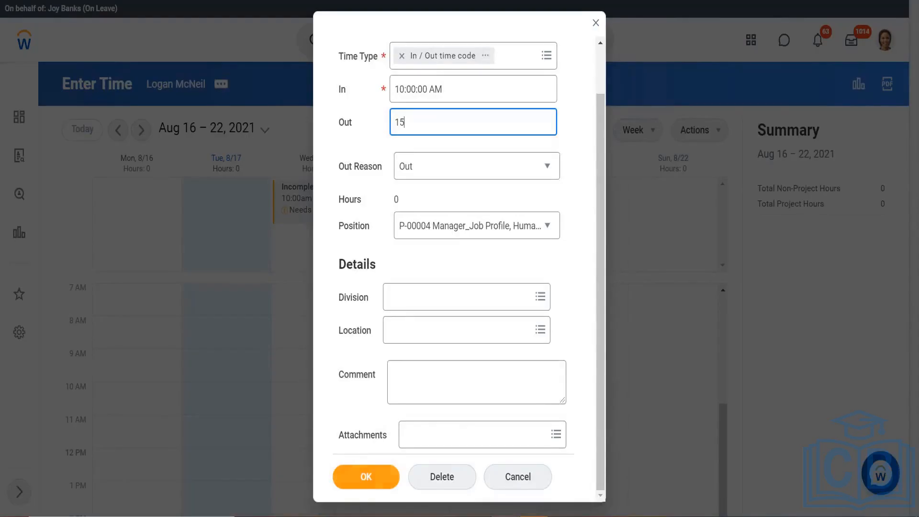
{"action": "left_click", "coordinate": [367, 486]}
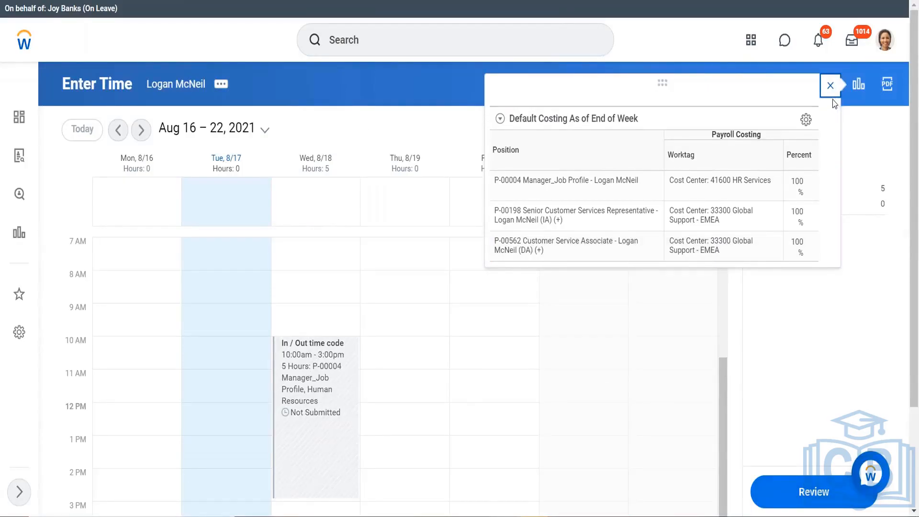
{"action": "left_click", "coordinate": [831, 86]}
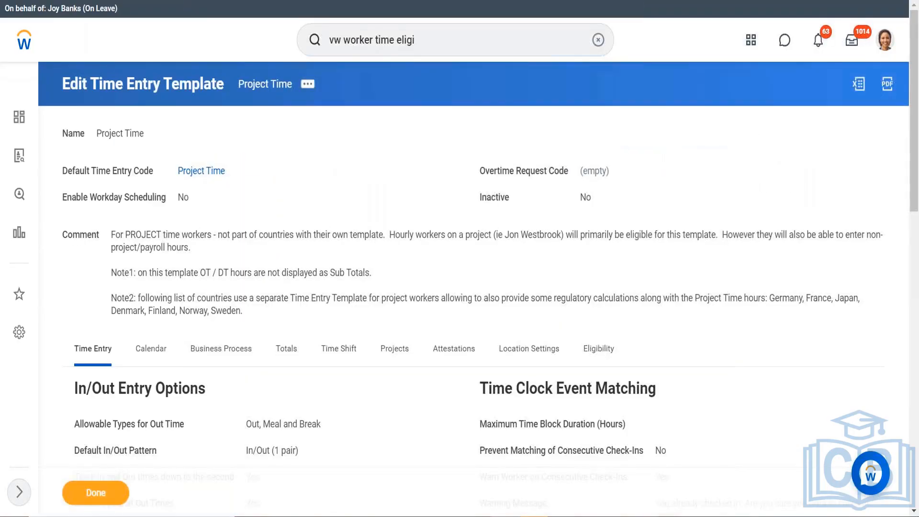
Review the saved Time Entry settings of the Project Time template and reopen the template for editing.
{"action": "scroll", "coordinate": [429, 111], "scroll_direction": "down", "scroll_amount": 2}
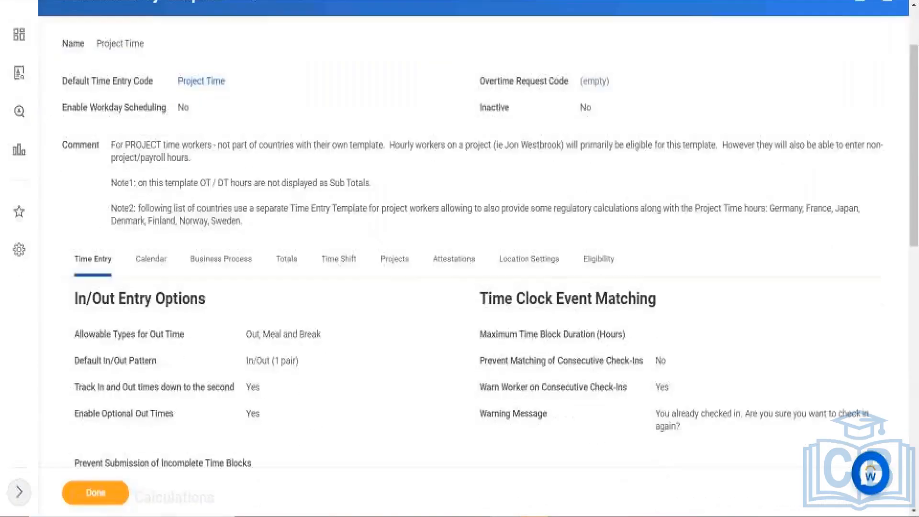
{"action": "scroll", "coordinate": [474, 259], "scroll_direction": "down", "scroll_amount": 2}
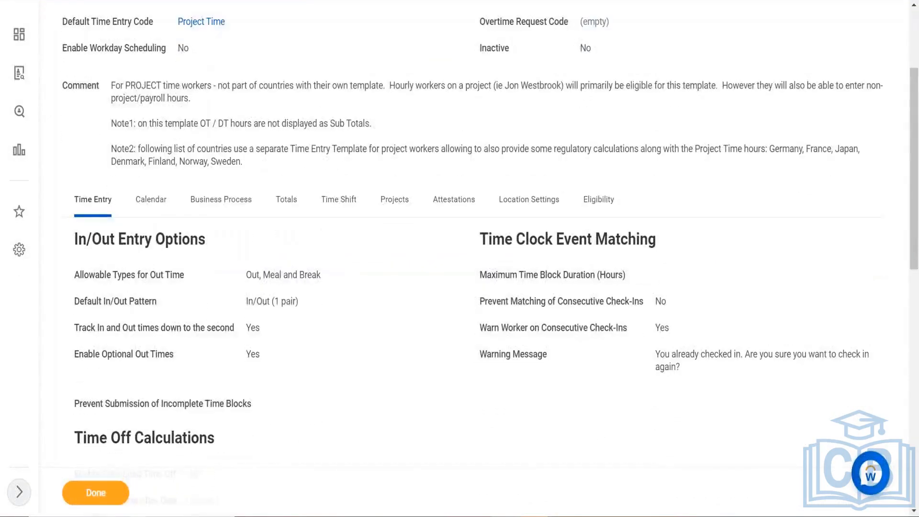
{"action": "scroll", "coordinate": [495, 264], "scroll_direction": "down", "scroll_amount": 5}
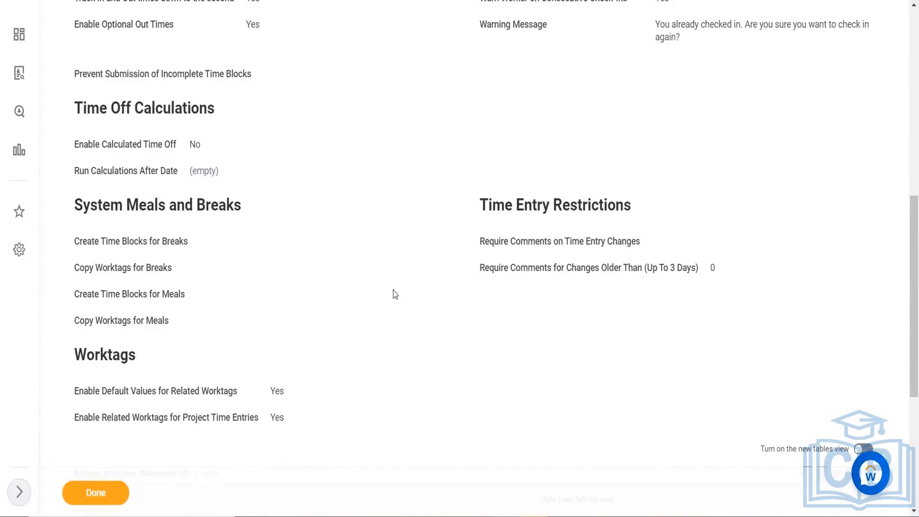
{"action": "scroll", "coordinate": [395, 294], "scroll_direction": "up", "scroll_amount": 1}
{"action": "scroll", "coordinate": [395, 294], "scroll_direction": "up", "scroll_amount": 10}
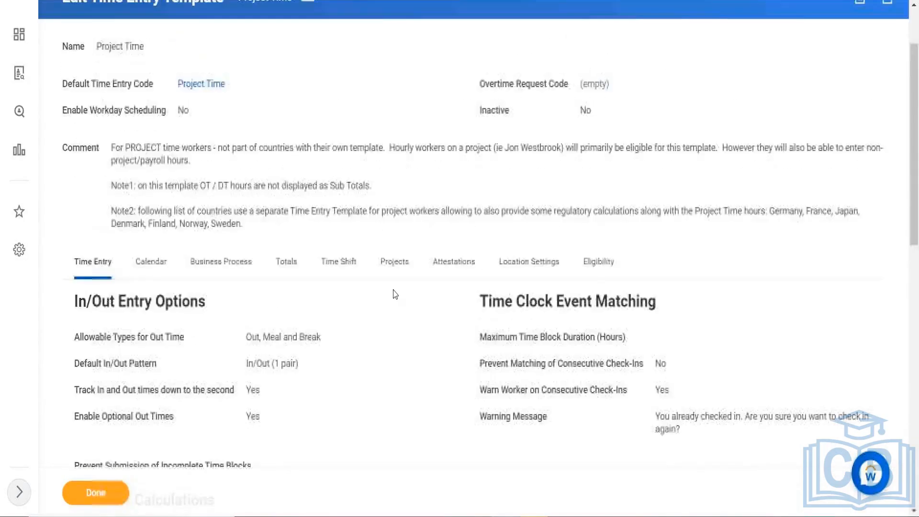
{"action": "scroll", "coordinate": [379, 209], "scroll_direction": "up", "scroll_amount": 1}
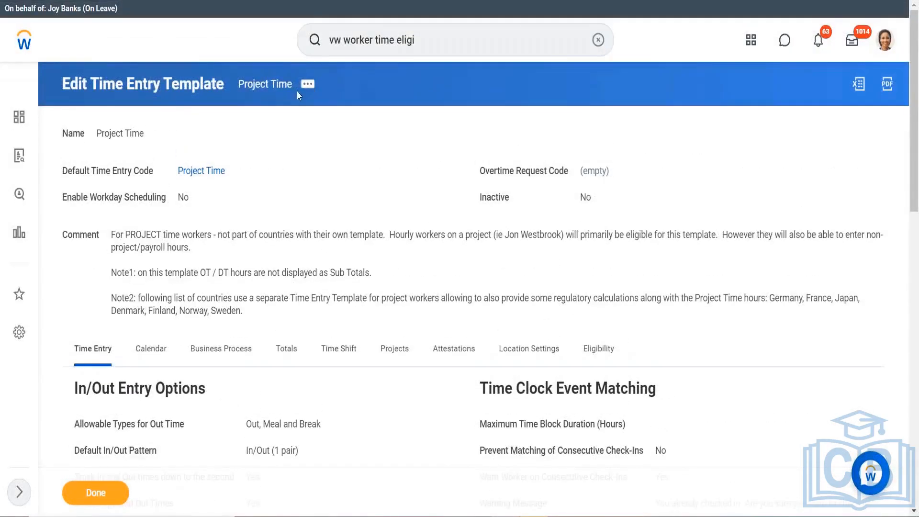
{"action": "left_click", "coordinate": [312, 87]}
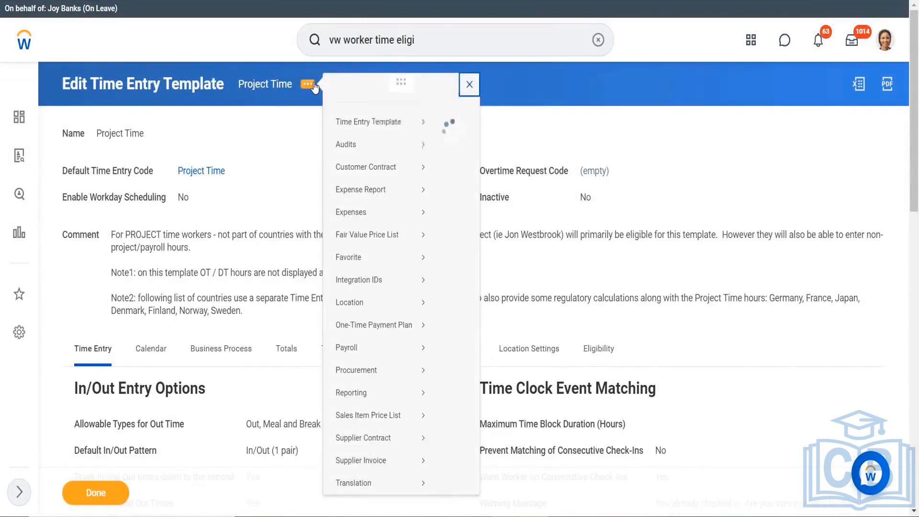
{"action": "mouse_move", "coordinate": [381, 136]}
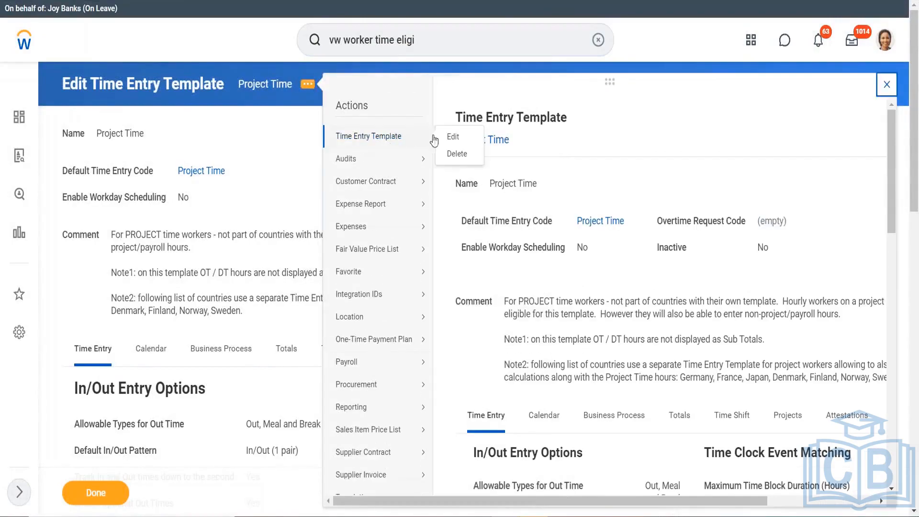
{"action": "left_click", "coordinate": [453, 138]}
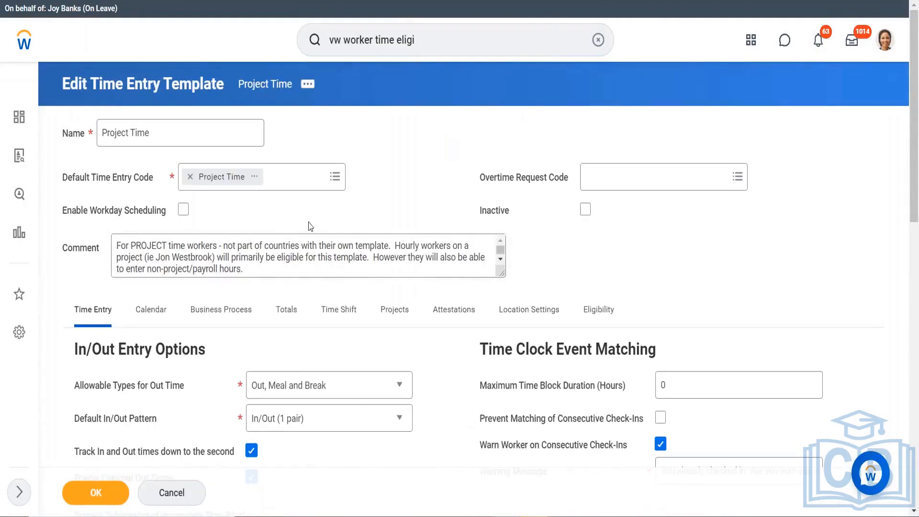
Try Enable Calculated Time Off under Time Off Calculations and clear it again.
{"action": "scroll", "coordinate": [368, 200], "scroll_direction": "down", "scroll_amount": 3}
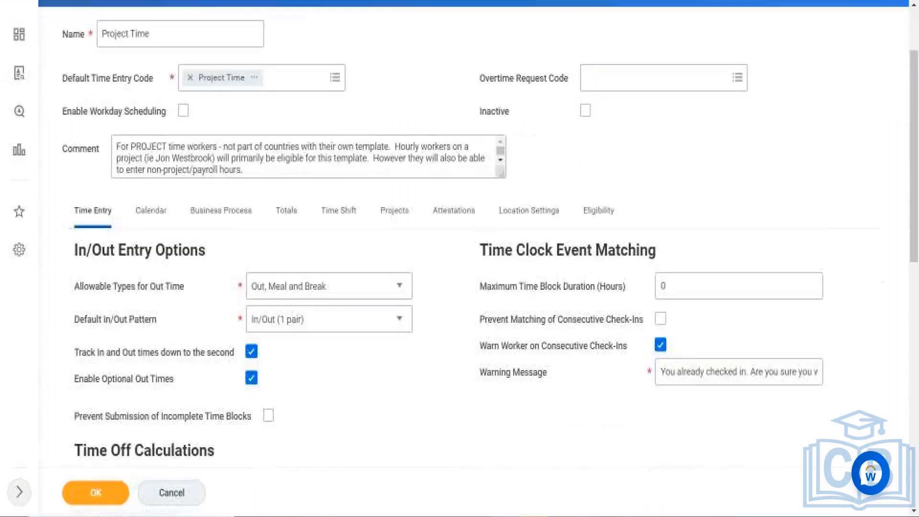
{"action": "scroll", "coordinate": [460, 258], "scroll_direction": "down", "scroll_amount": 1}
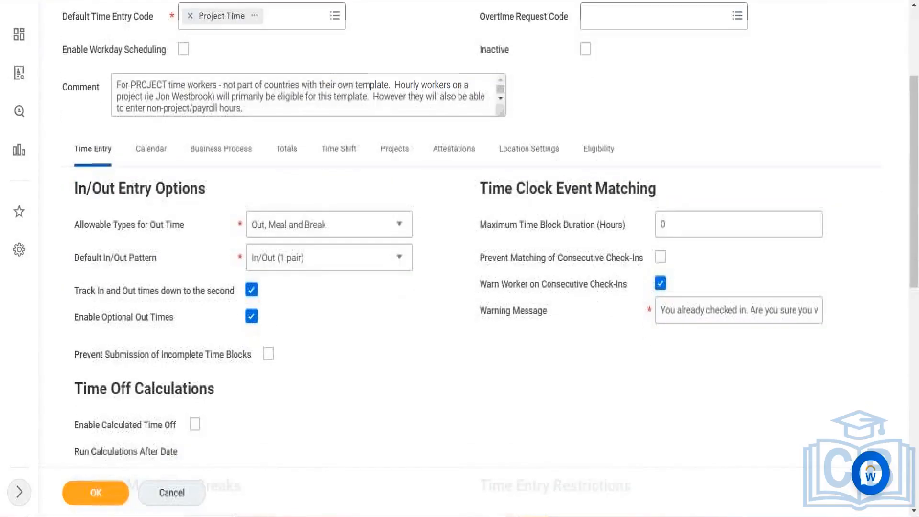
{"action": "scroll", "coordinate": [459, 258], "scroll_direction": "down", "scroll_amount": 3}
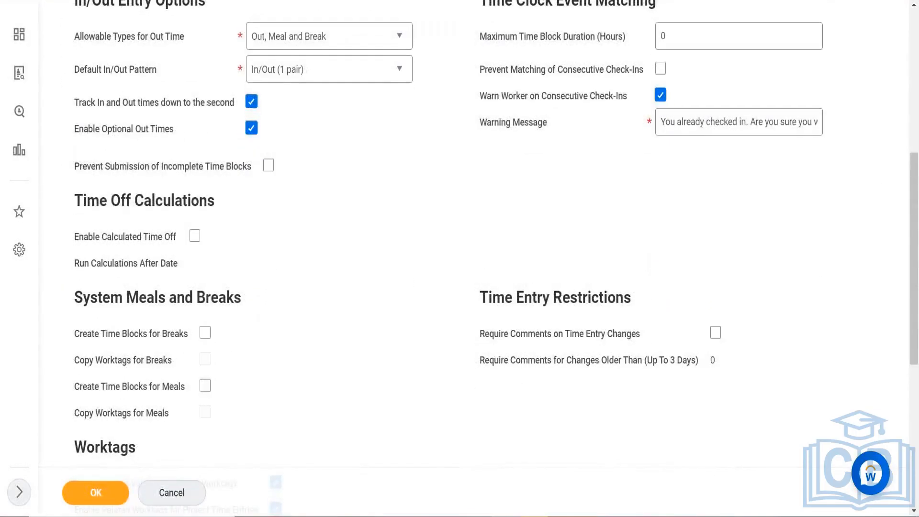
{"action": "left_click", "coordinate": [195, 236]}
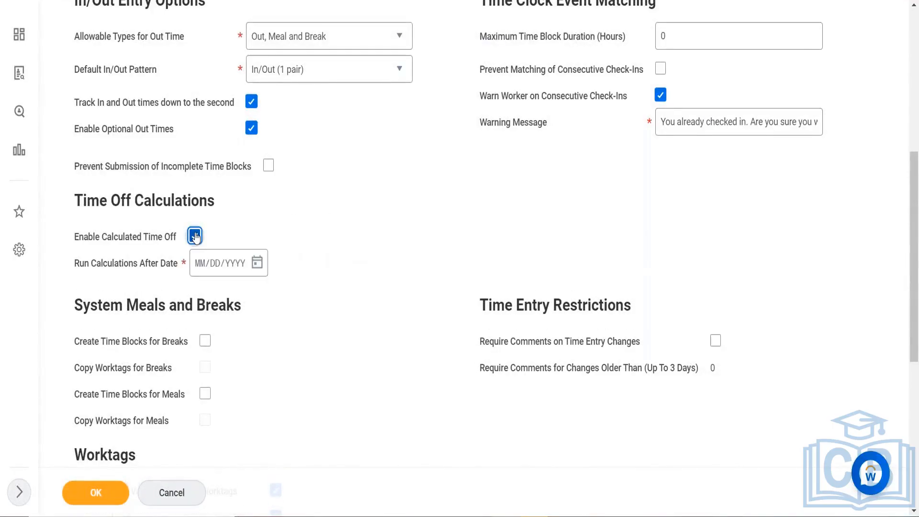
{"action": "left_click", "coordinate": [195, 236]}
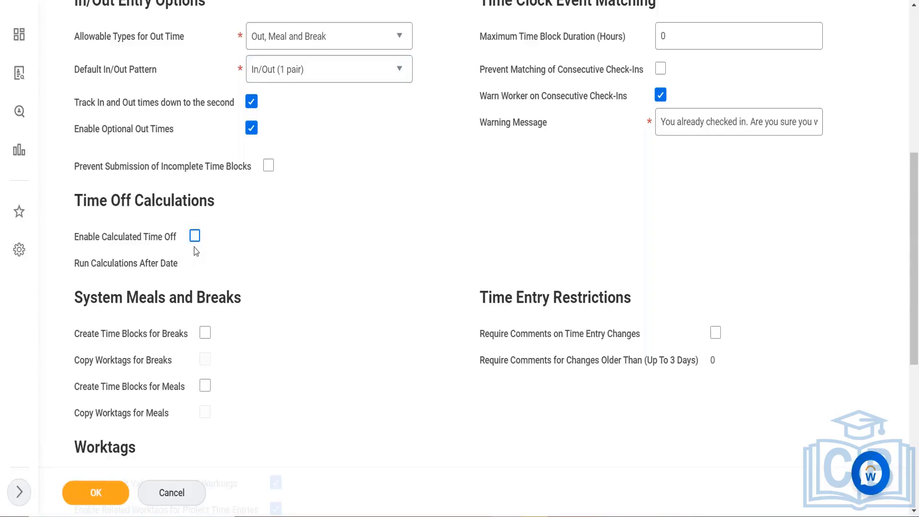
{"action": "left_click", "coordinate": [195, 235]}
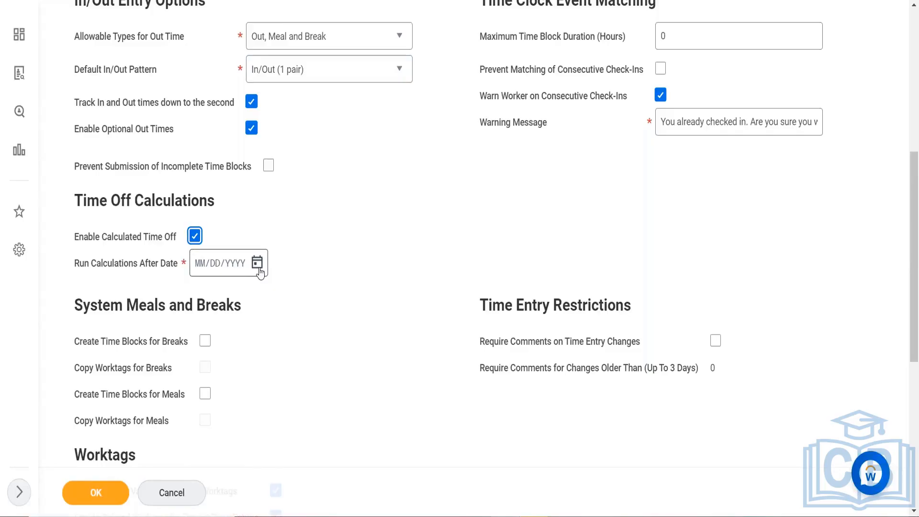
{"action": "left_click", "coordinate": [193, 237]}
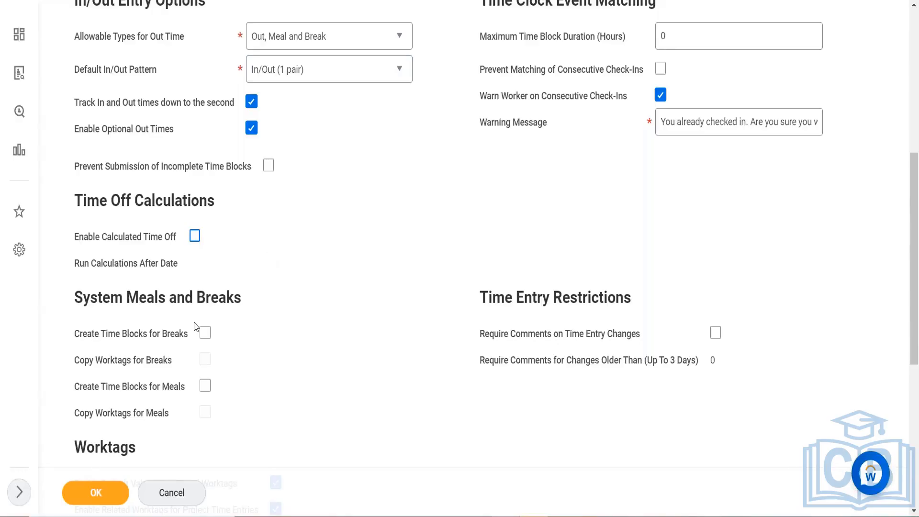
Enable Create Time Blocks for Breaks under System Meals and Breaks and save the template.
{"action": "left_click", "coordinate": [205, 332]}
{"action": "left_click", "coordinate": [84, 492]}
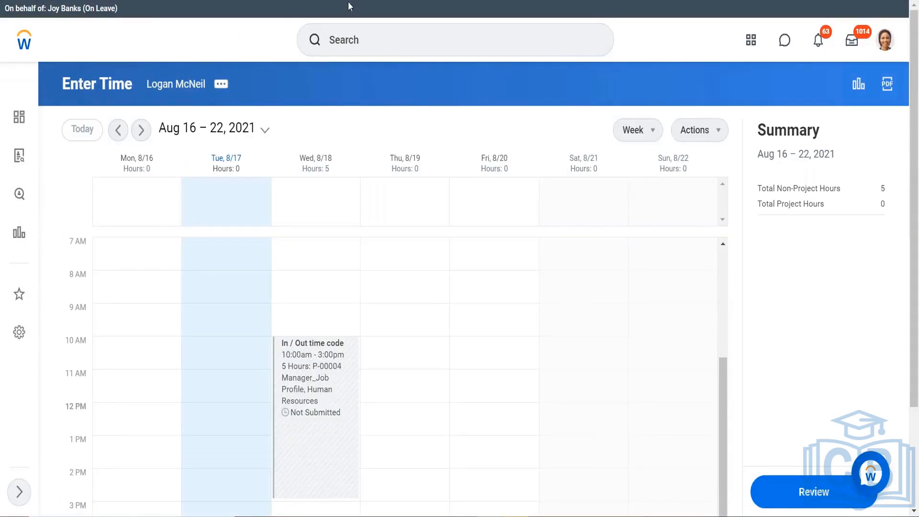
Start a new time block on Thursday 08/19/2021 with the In / Out time code as its time type.
{"action": "left_click", "coordinate": [416, 260]}
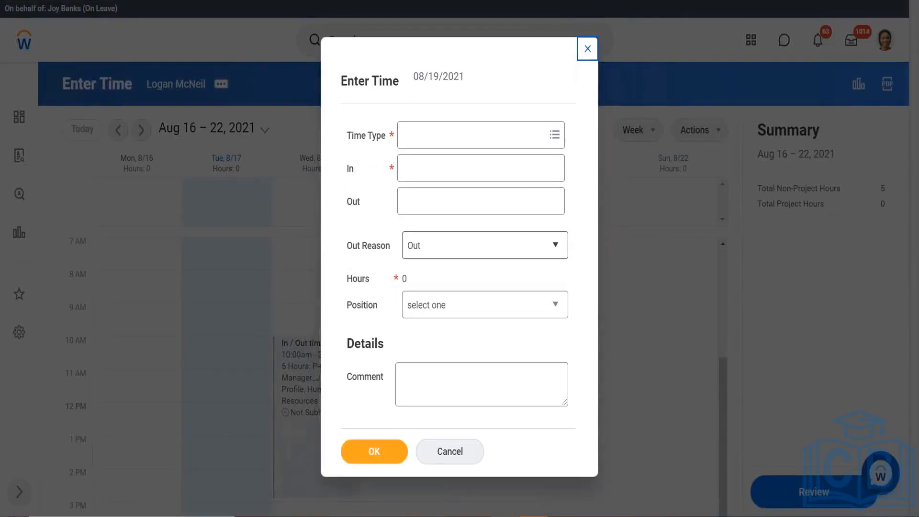
{"action": "left_click_drag", "start_coordinate": [412, 247], "coordinate": [475, 141]}
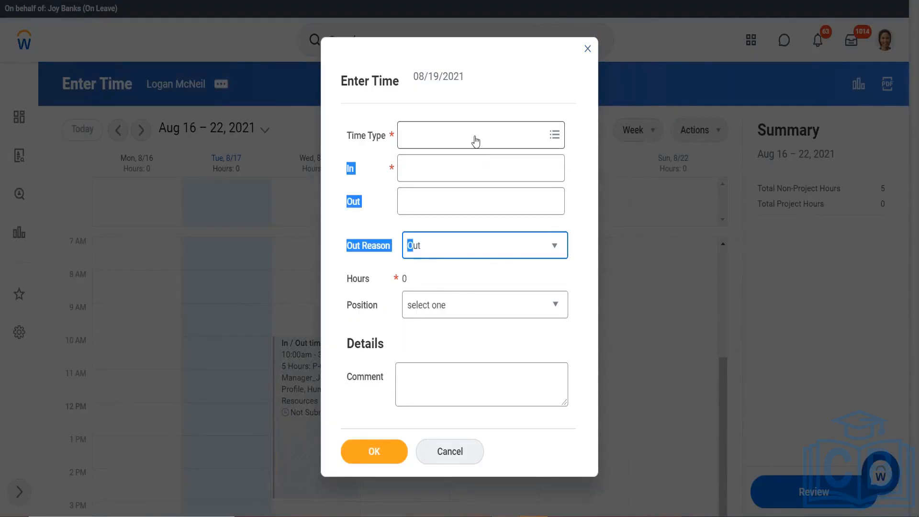
{"action": "left_click", "coordinate": [476, 140]}
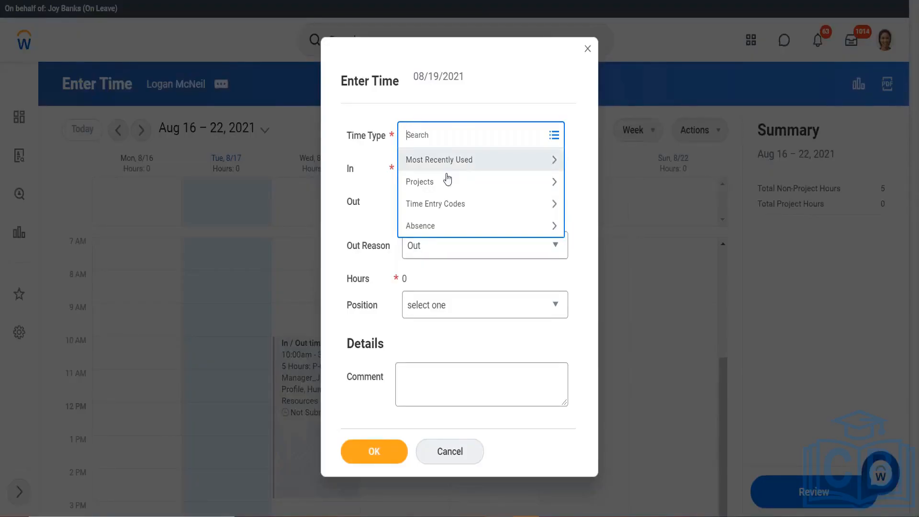
{"action": "left_click", "coordinate": [439, 205]}
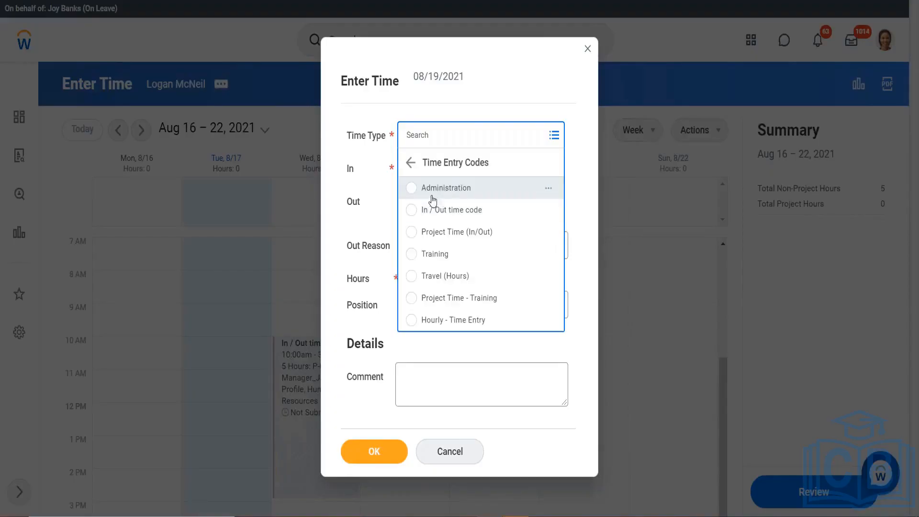
{"action": "left_click", "coordinate": [433, 212]}
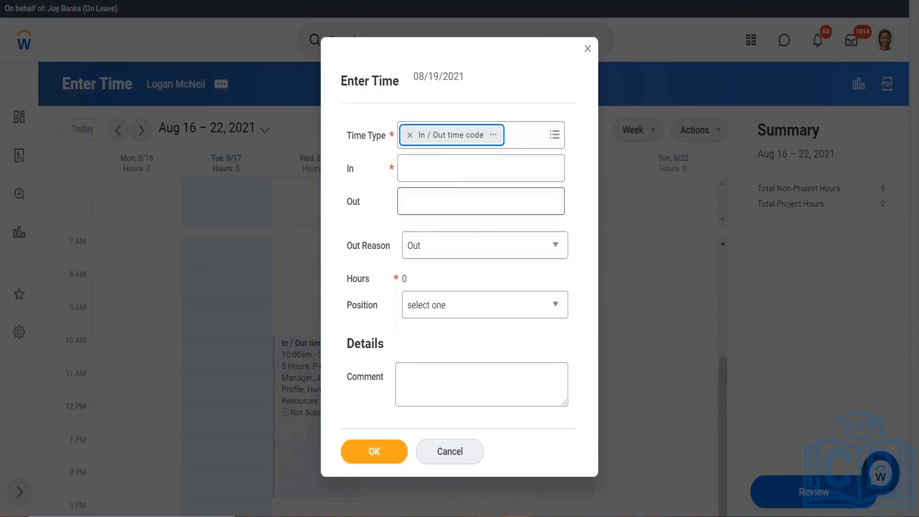
Set the 08/19/2021 time block's In time to 9:00 AM and its Out time to 1:00 PM.
{"action": "left_click", "coordinate": [414, 173]}
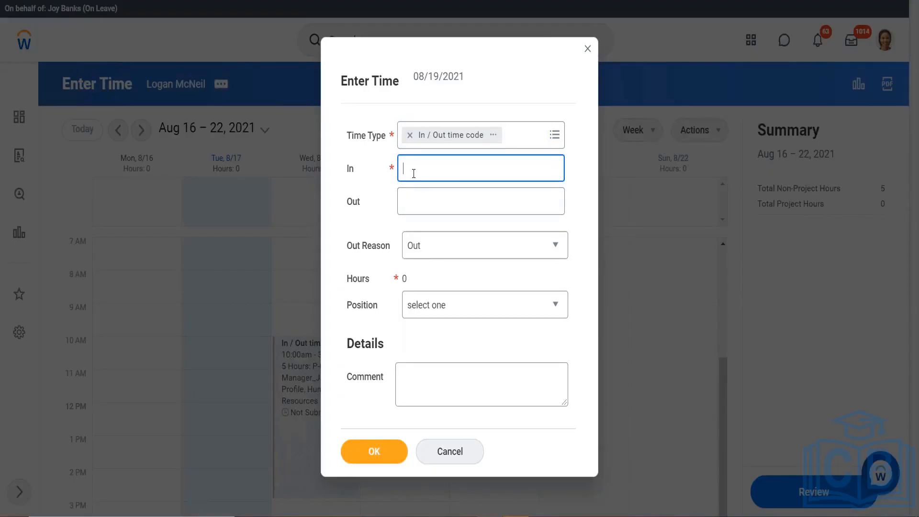
{"action": "type", "text": "9"}
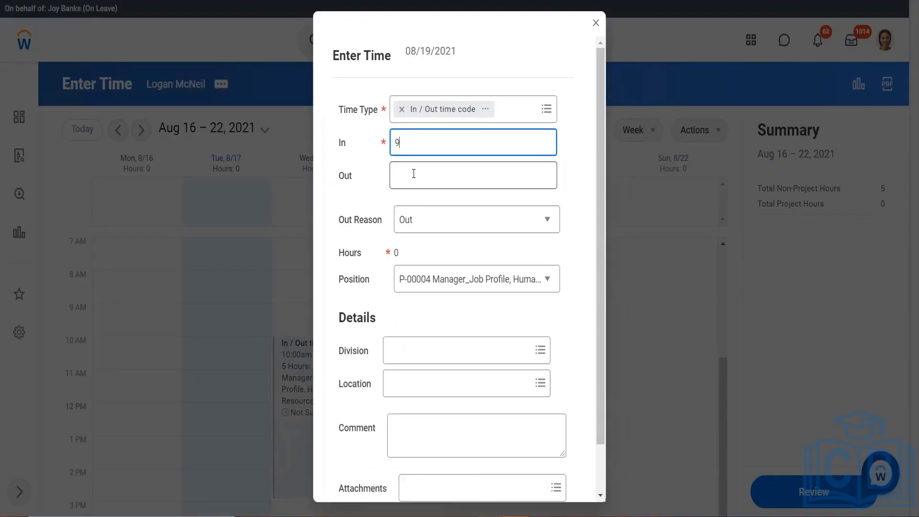
{"action": "type", "text": ":00"}
{"action": "left_click", "coordinate": [411, 183]}
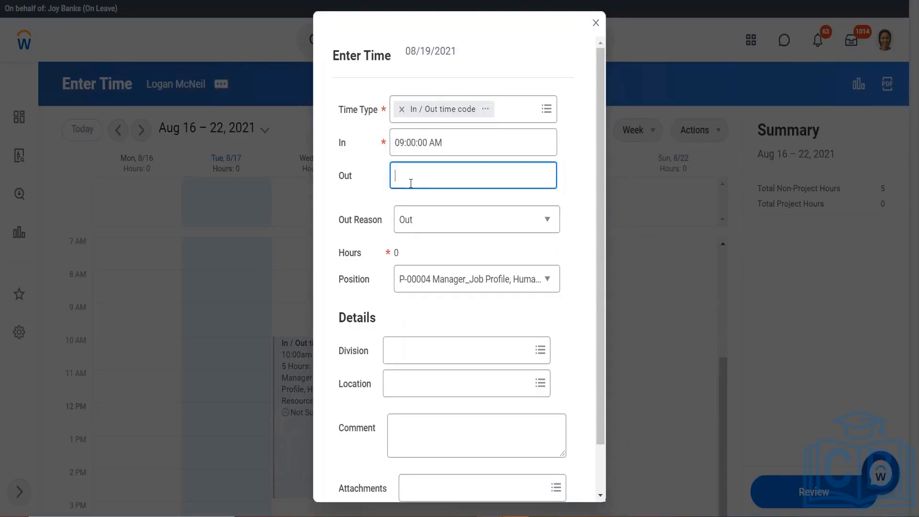
{"action": "type", "text": "1:00"}
{"action": "left_click", "coordinate": [432, 200]}
Set the Out Reason of the morning time block to Break and save the entry.
{"action": "left_click", "coordinate": [431, 218]}
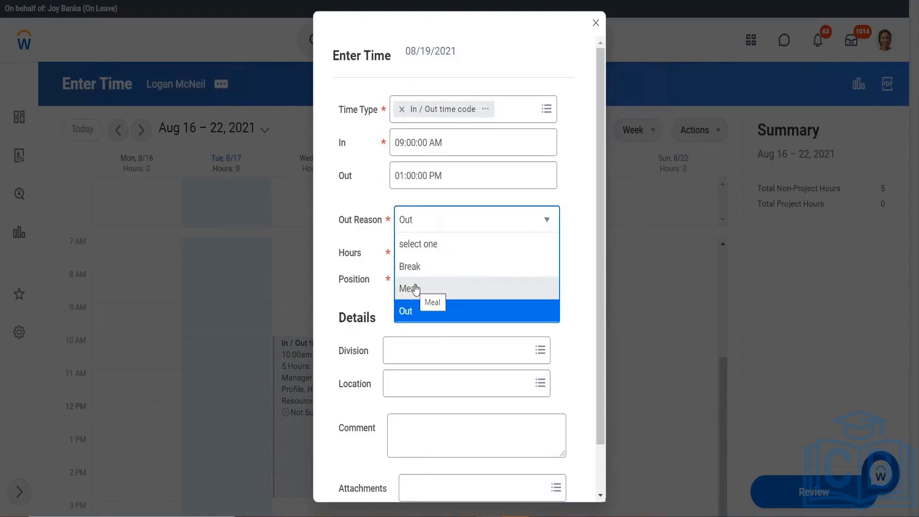
{"action": "left_click", "coordinate": [415, 268]}
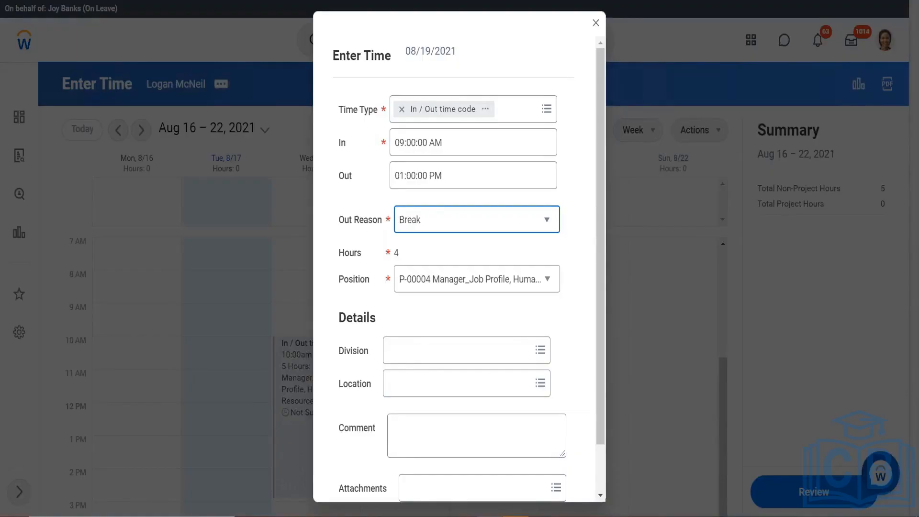
{"action": "left_click", "coordinate": [426, 249]}
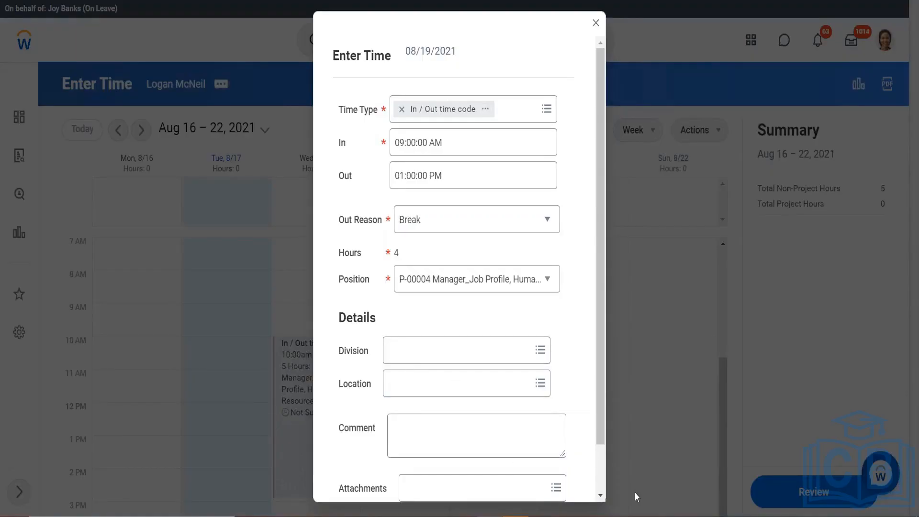
{"action": "scroll", "coordinate": [603, 488], "scroll_direction": "down", "scroll_amount": 2}
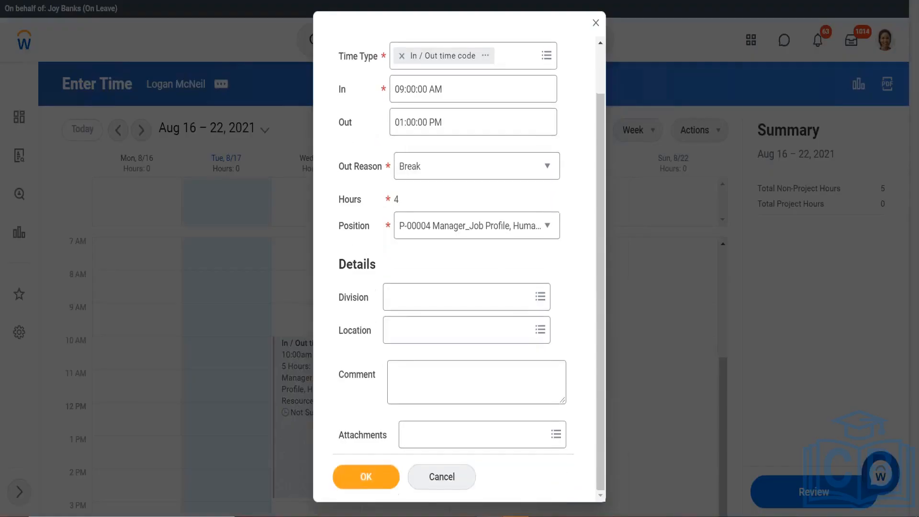
{"action": "left_click", "coordinate": [363, 479]}
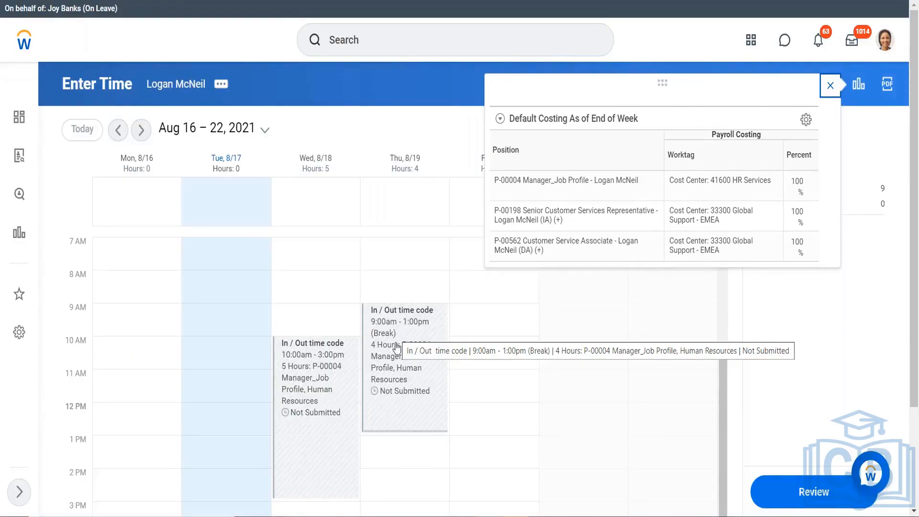
Start a second time block on 08/19/2021 in the 2 PM slot with the In / Out time code.
{"action": "left_click", "coordinate": [391, 482]}
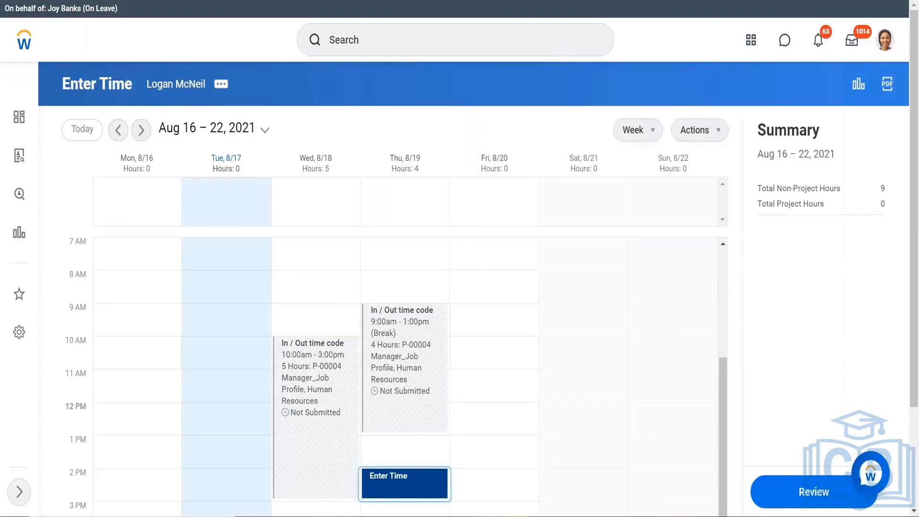
{"action": "left_click", "coordinate": [389, 475]}
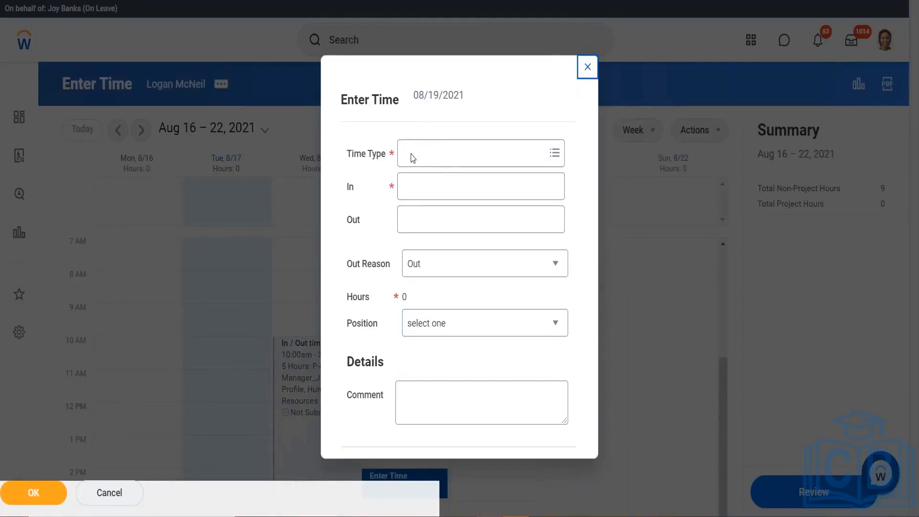
{"action": "left_click", "coordinate": [561, 153]}
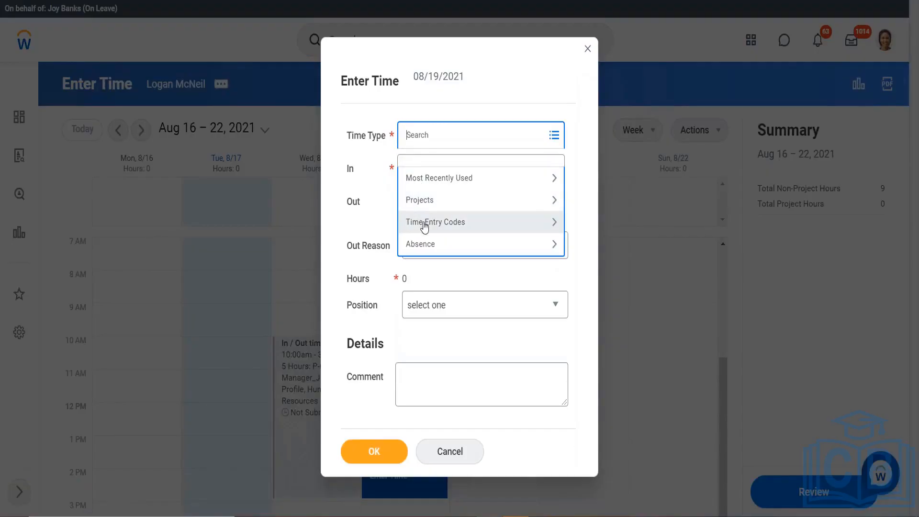
{"action": "left_click", "coordinate": [420, 224]}
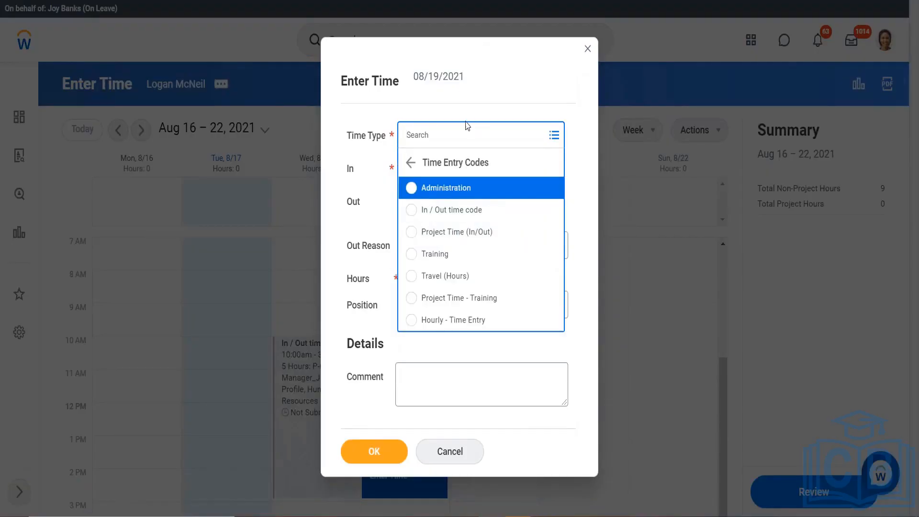
{"action": "left_click", "coordinate": [450, 211]}
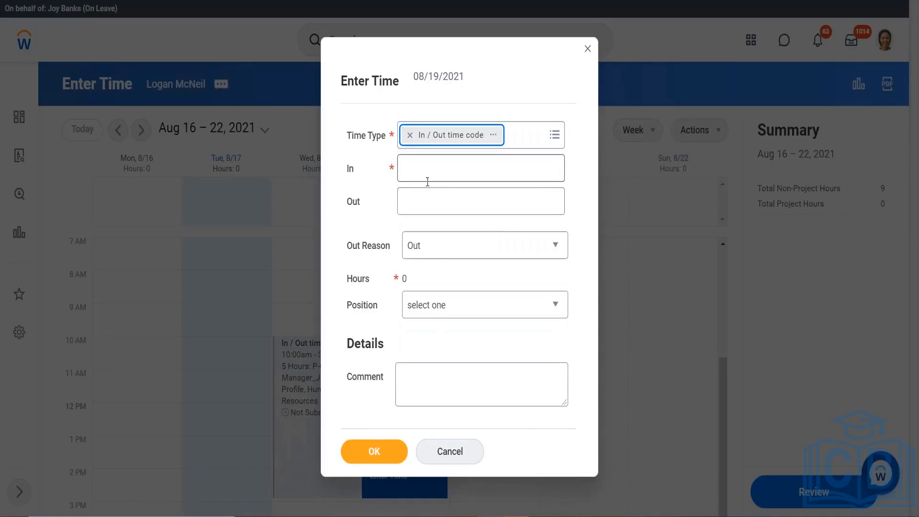
Set the second block's In time to 2:00 PM and Out time to 6:00 PM, keep Out as the reason, and save it.
{"action": "left_click", "coordinate": [420, 168]}
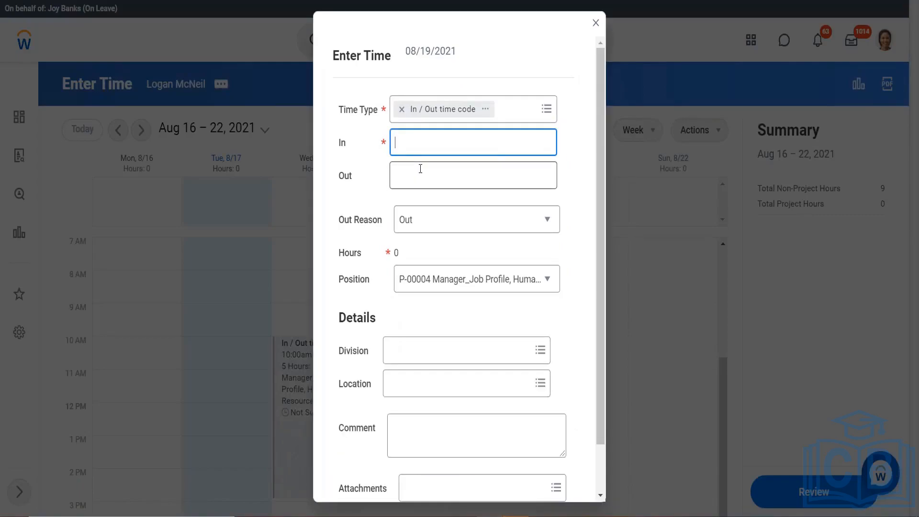
{"action": "type", "text": "2:00"}
{"action": "left_click", "coordinate": [406, 175]}
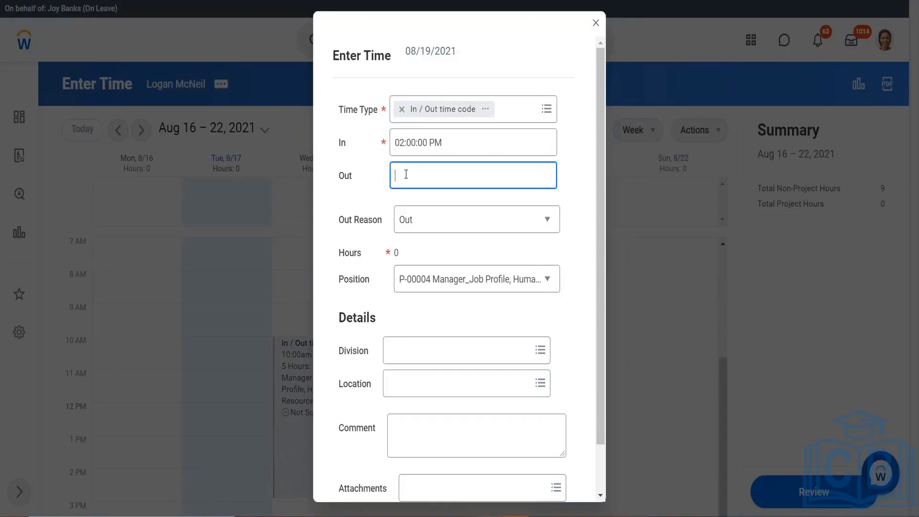
{"action": "type", "text": "6:00"}
{"action": "left_click", "coordinate": [583, 357]}
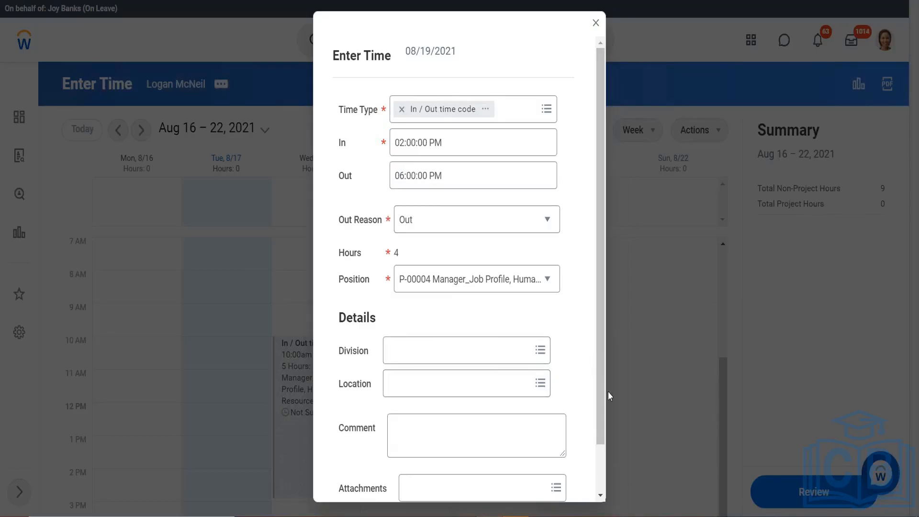
{"action": "scroll", "coordinate": [597, 486], "scroll_direction": "down", "scroll_amount": 1}
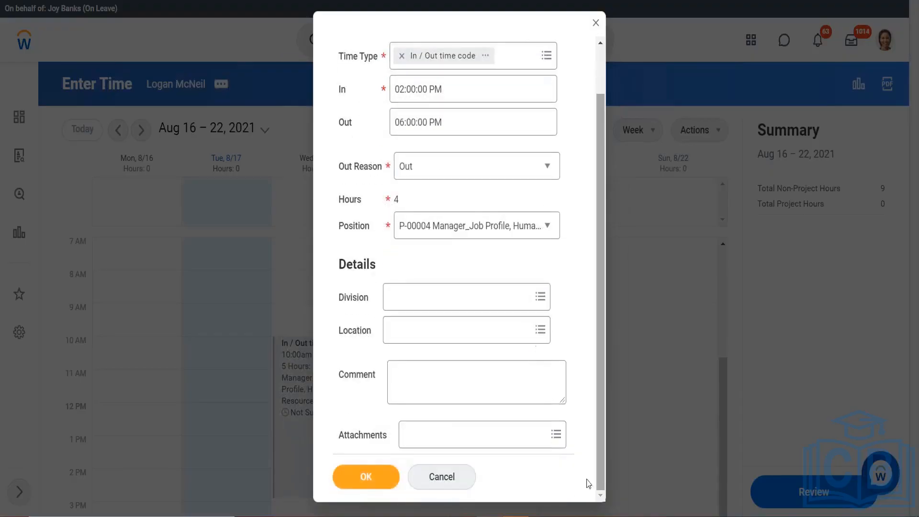
{"action": "left_click", "coordinate": [370, 479]}
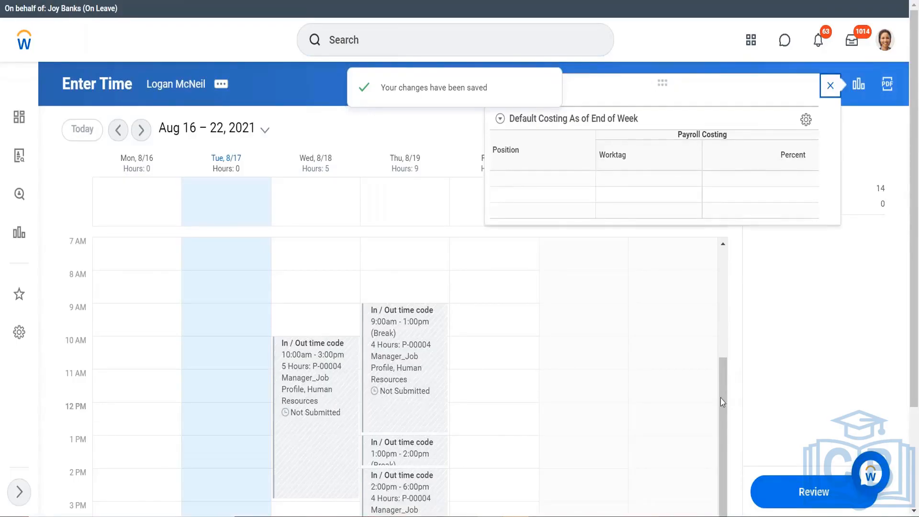
Review the reported details of the 1:00pm - 2:00pm break block on 08/19/2021 and close them.
{"action": "scroll", "coordinate": [720, 398], "scroll_direction": "down", "scroll_amount": 1}
{"action": "scroll", "coordinate": [376, 500], "scroll_direction": "up", "scroll_amount": 1}
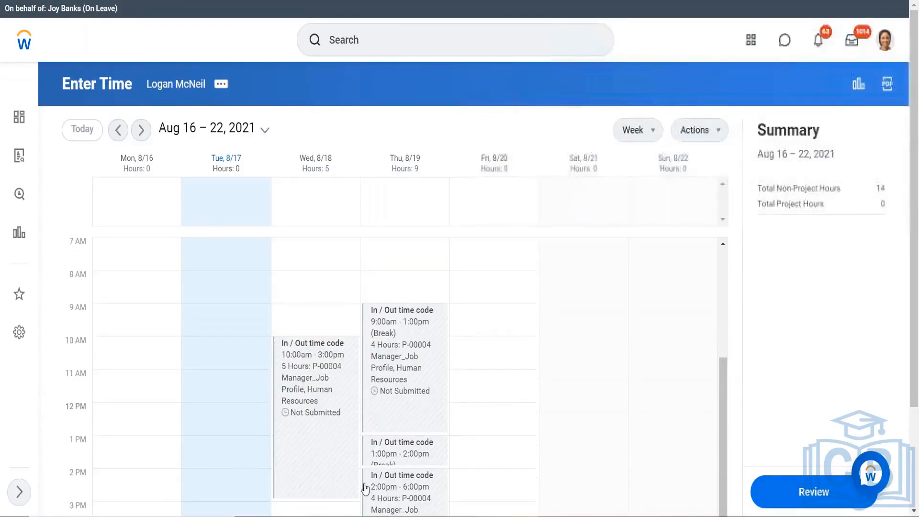
{"action": "left_click", "coordinate": [404, 456]}
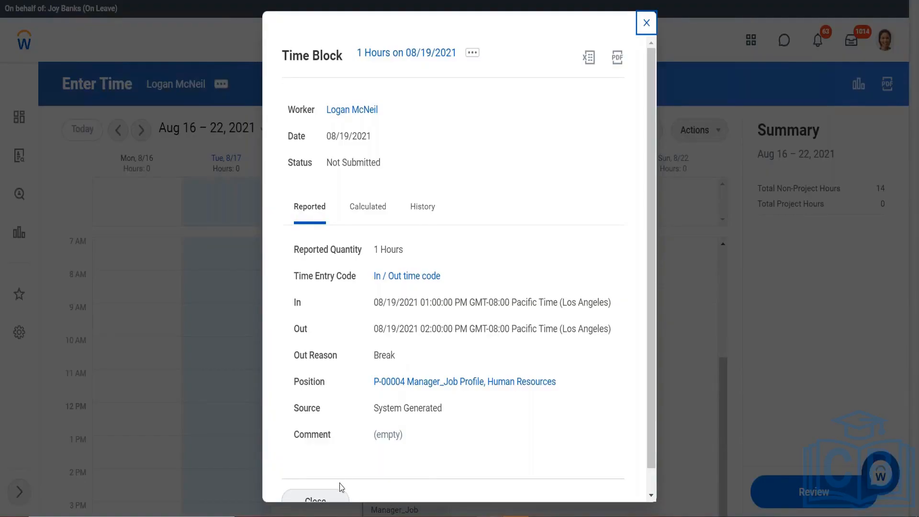
{"action": "left_click", "coordinate": [332, 498]}
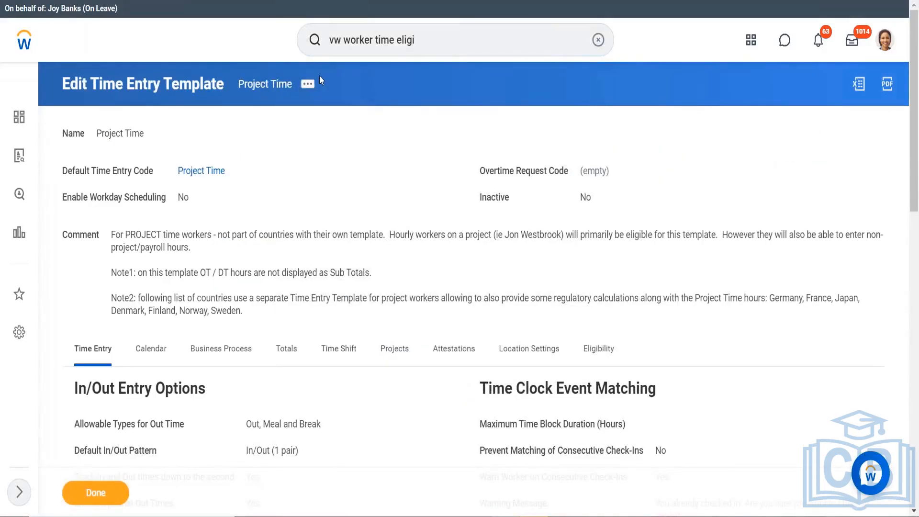
Reopen the Project Time time entry template for editing and enable Copy Worktags for Breaks under System Meals and Breaks.
{"action": "left_click", "coordinate": [307, 85]}
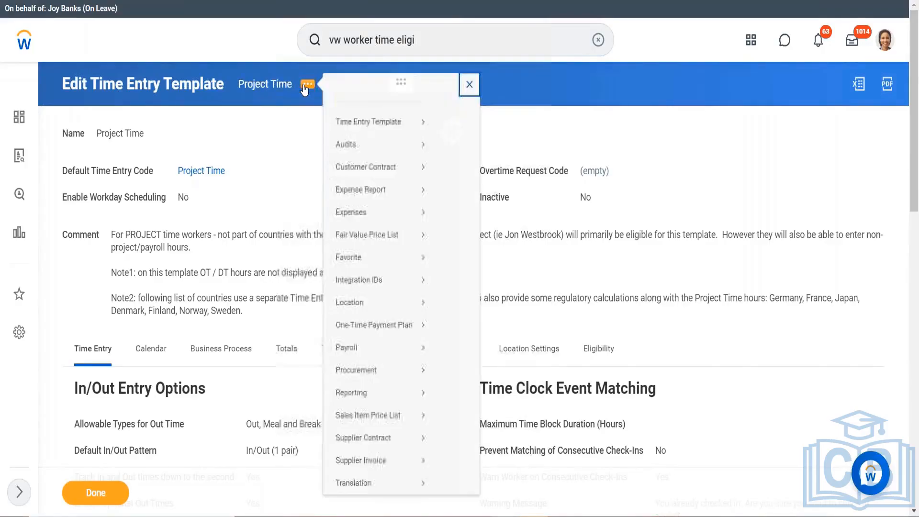
{"action": "mouse_move", "coordinate": [411, 135]}
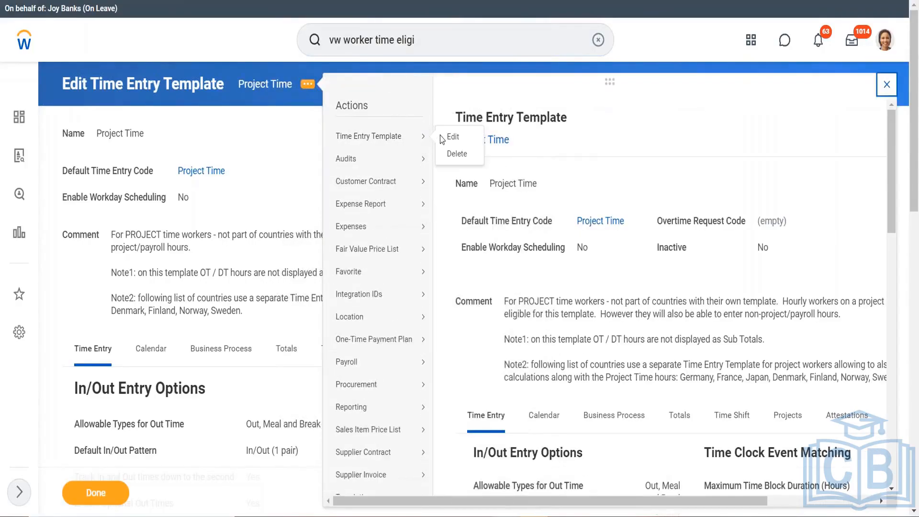
{"action": "left_click", "coordinate": [452, 137]}
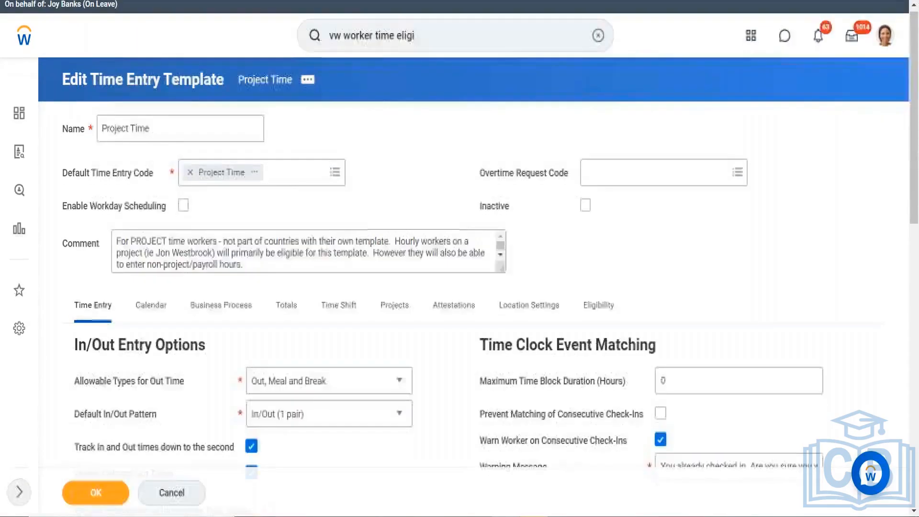
{"action": "scroll", "coordinate": [459, 259], "scroll_direction": "down", "scroll_amount": 3}
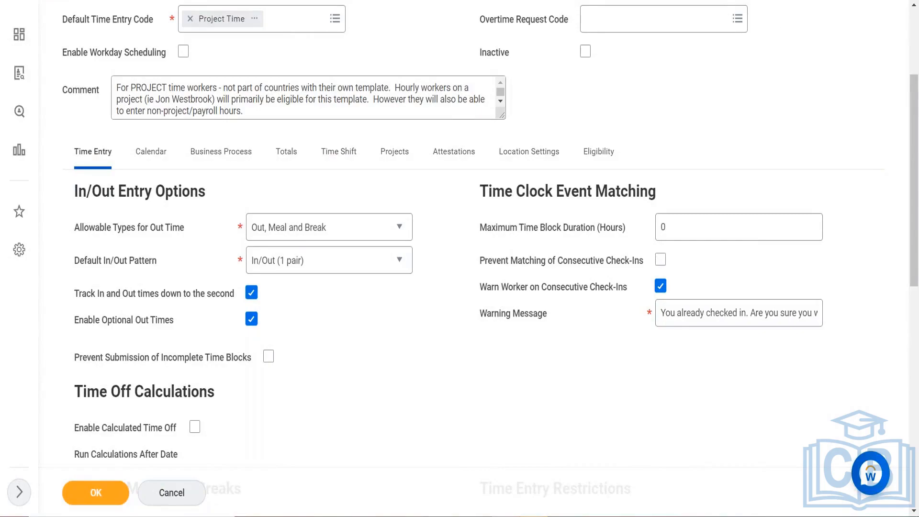
{"action": "scroll", "coordinate": [388, 334], "scroll_direction": "down", "scroll_amount": 5}
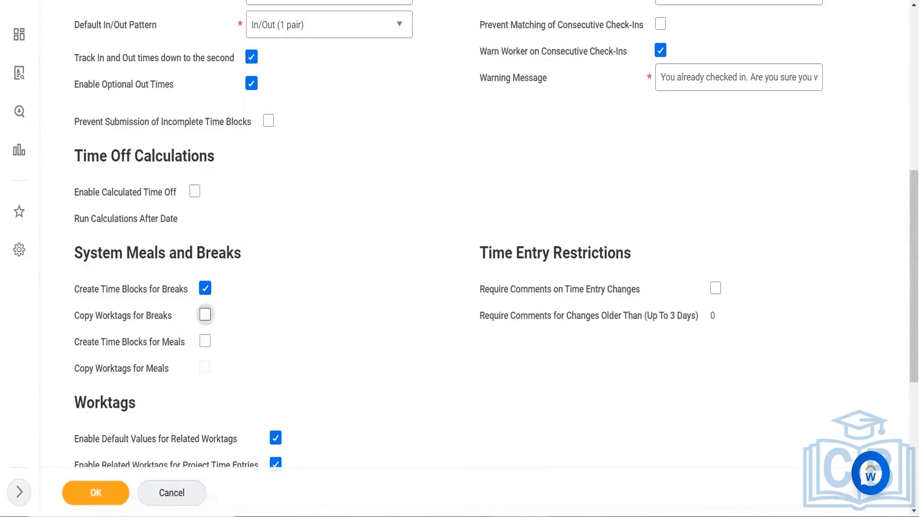
{"action": "left_click", "coordinate": [205, 314]}
Enable Require Comments on Time Entry Changes under Time Entry Restrictions.
{"action": "left_click", "coordinate": [716, 288]}
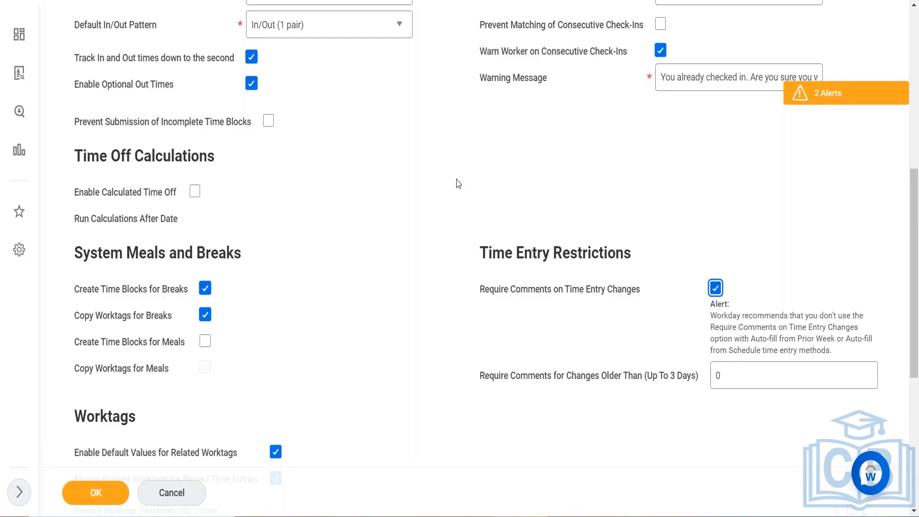
{"action": "scroll", "coordinate": [424, 180], "scroll_direction": "down", "scroll_amount": 2}
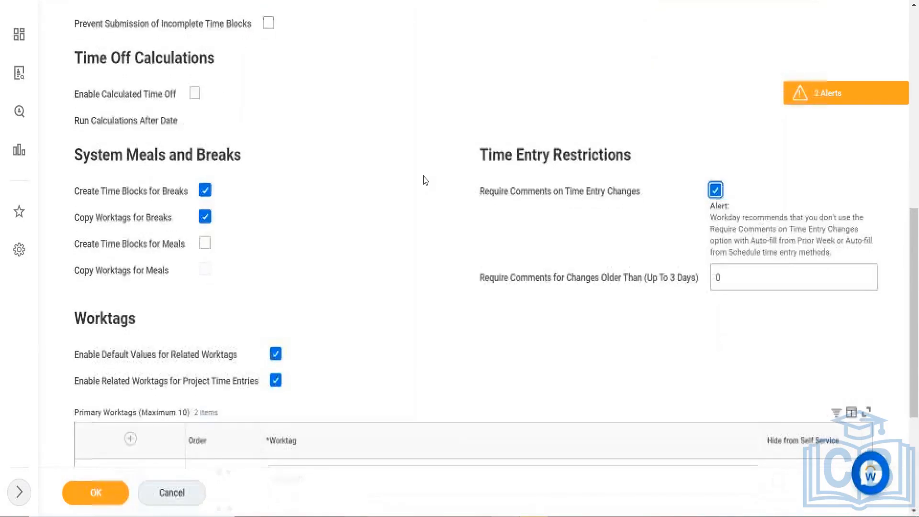
{"action": "scroll", "coordinate": [424, 180], "scroll_direction": "down", "scroll_amount": 1}
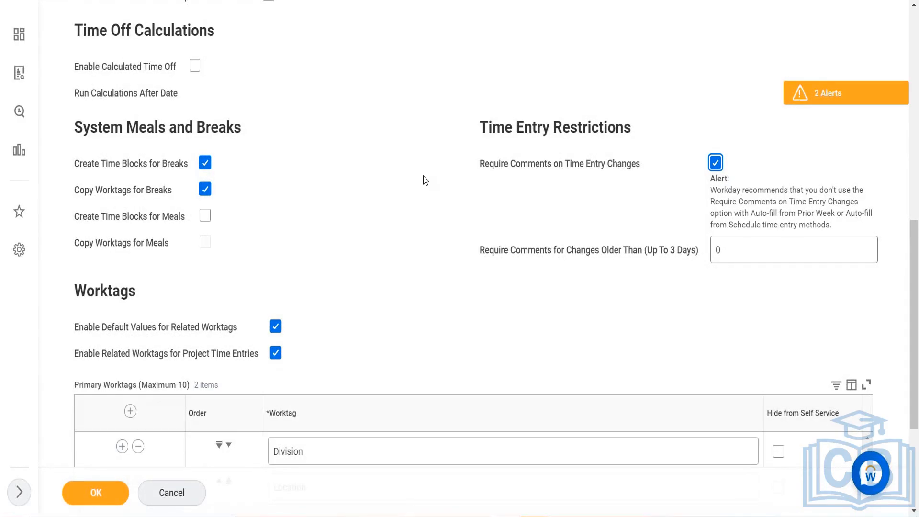
{"action": "scroll", "coordinate": [425, 180], "scroll_direction": "down", "scroll_amount": 1}
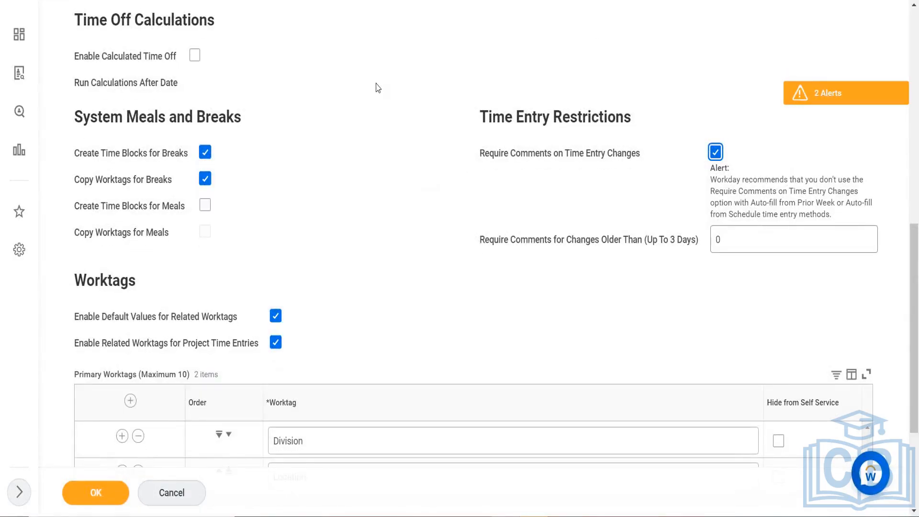
Review the template's worktag settings, open its calendar settings and keep Weekly as the Default Calendar View.
{"action": "scroll", "coordinate": [378, 87], "scroll_direction": "down", "scroll_amount": 3}
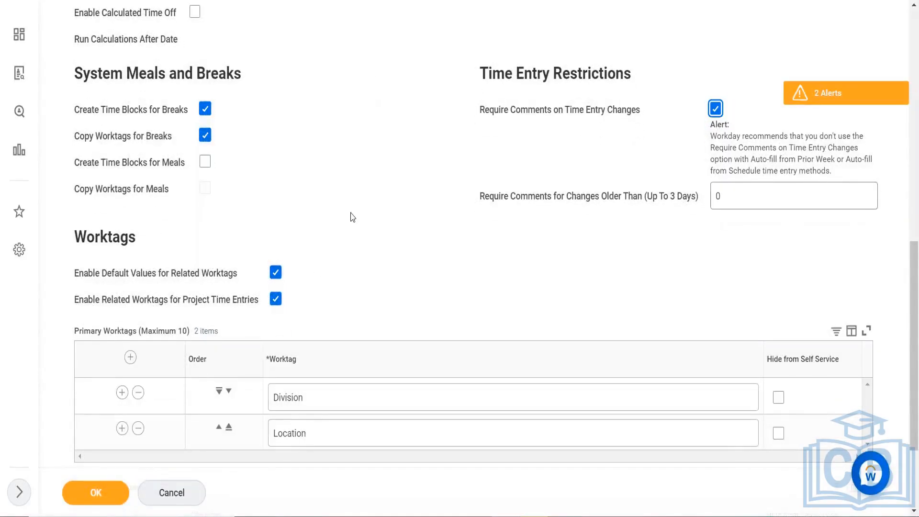
{"action": "scroll", "coordinate": [352, 217], "scroll_direction": "down", "scroll_amount": 5}
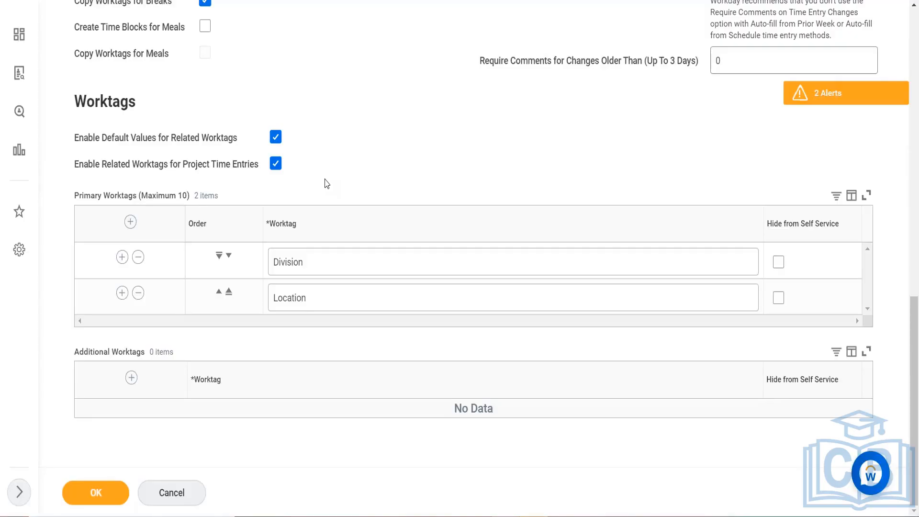
{"action": "scroll", "coordinate": [327, 189], "scroll_direction": "up", "scroll_amount": 1}
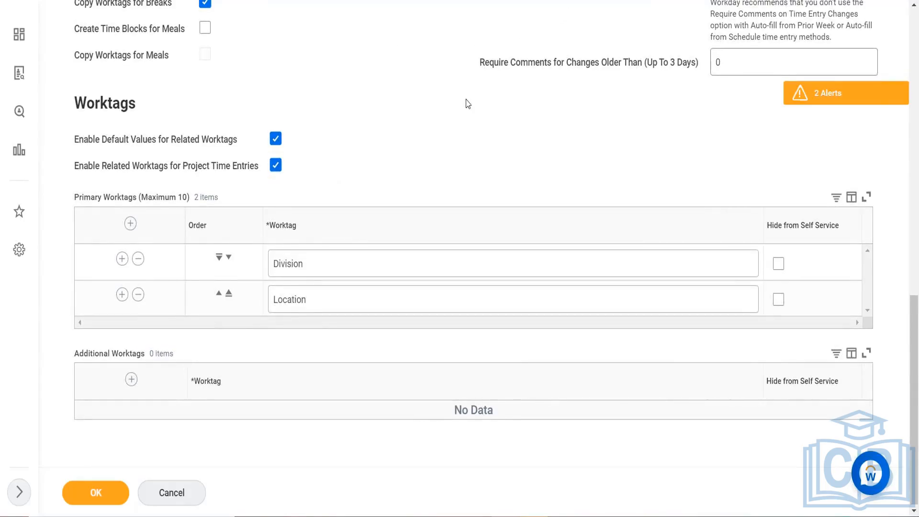
{"action": "scroll", "coordinate": [468, 104], "scroll_direction": "up", "scroll_amount": 1}
{"action": "scroll", "coordinate": [468, 103], "scroll_direction": "up", "scroll_amount": 8}
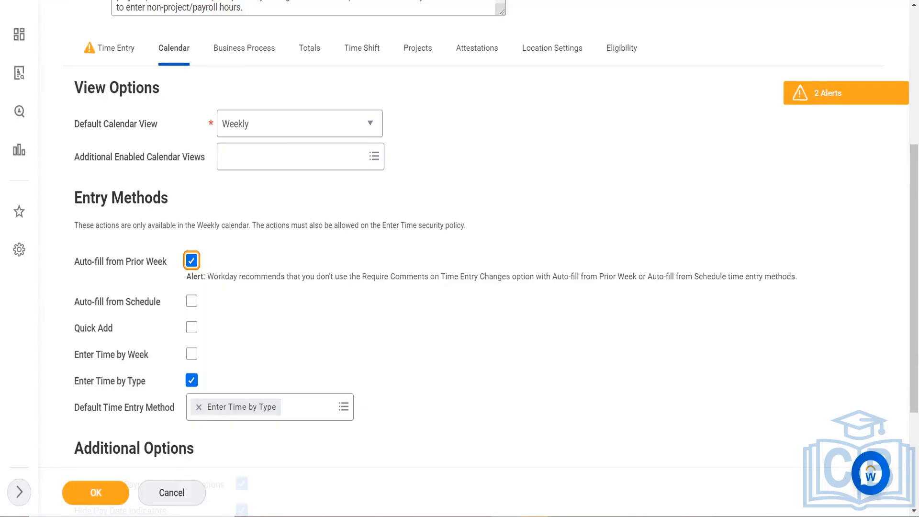
{"action": "left_click", "coordinate": [174, 49]}
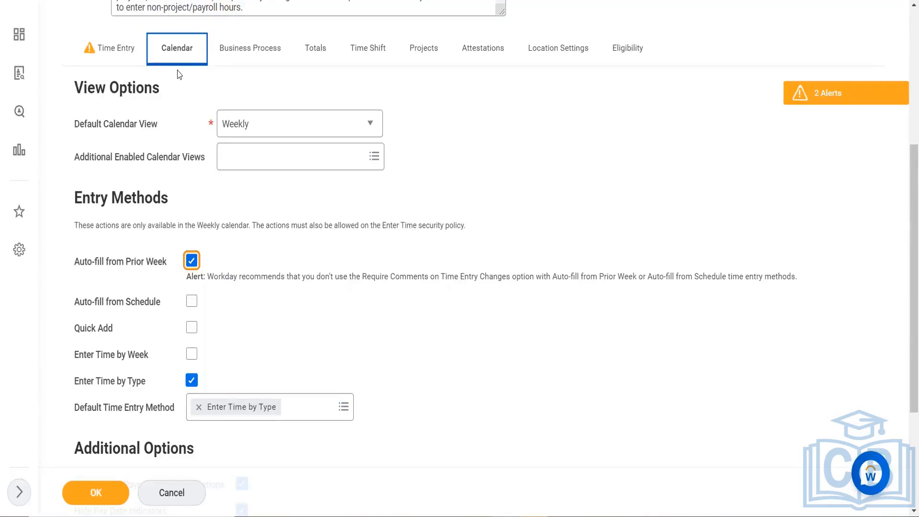
{"action": "left_click", "coordinate": [300, 124]}
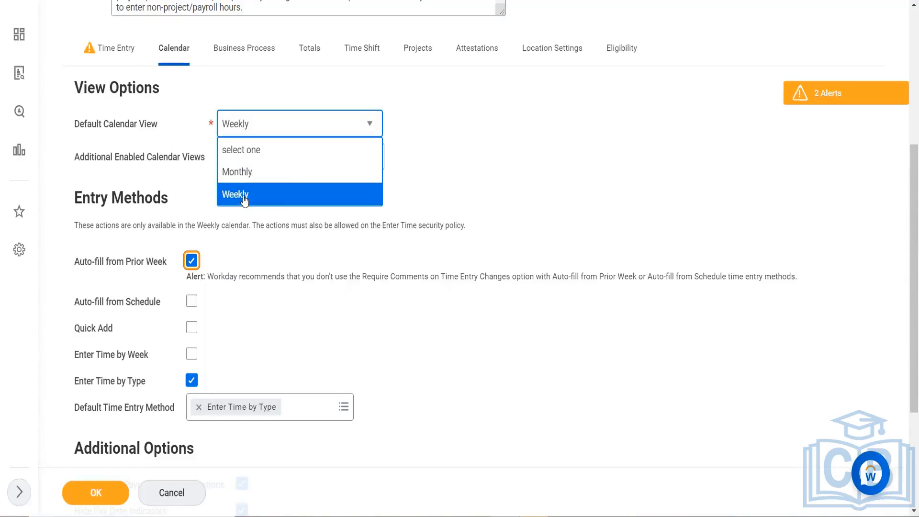
{"action": "left_click", "coordinate": [333, 191]}
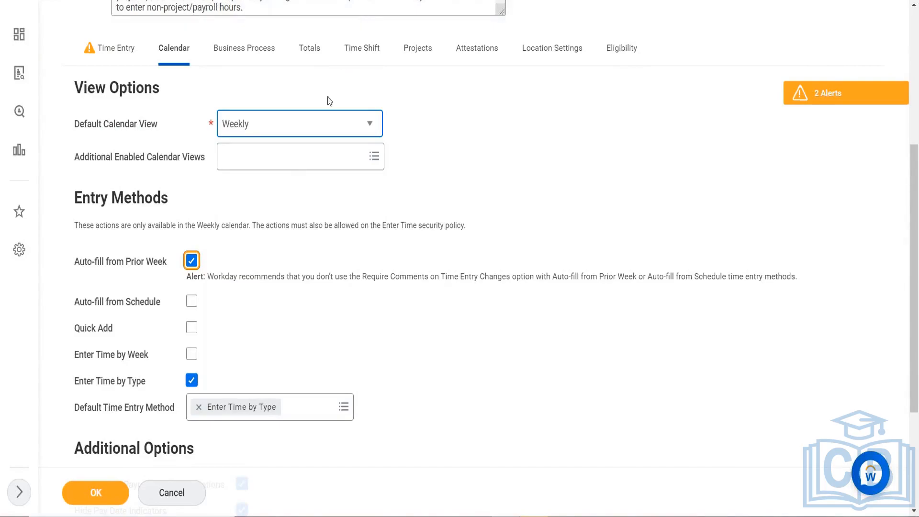
Enable Auto-fill from Schedule, Quick Add and Enter Time by Week as entry methods in the template.
{"action": "left_click", "coordinate": [192, 302]}
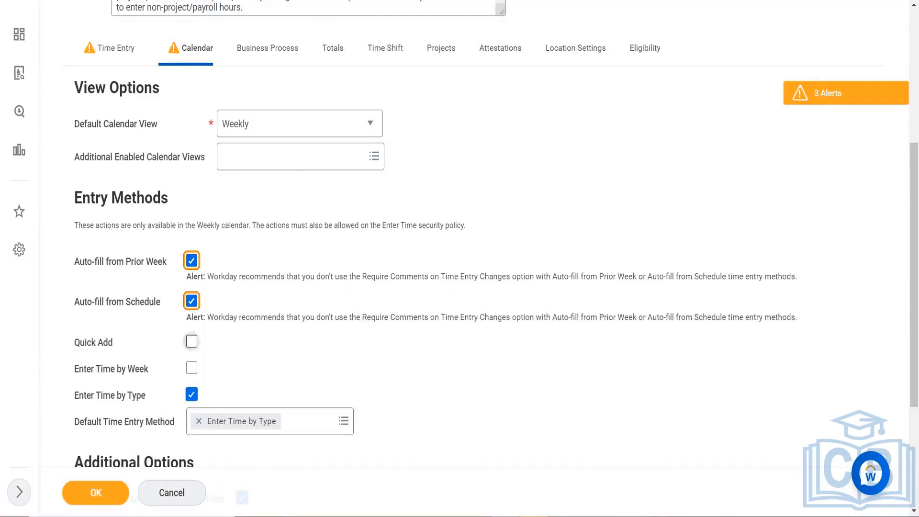
{"action": "left_click", "coordinate": [192, 341]}
{"action": "left_click", "coordinate": [192, 369]}
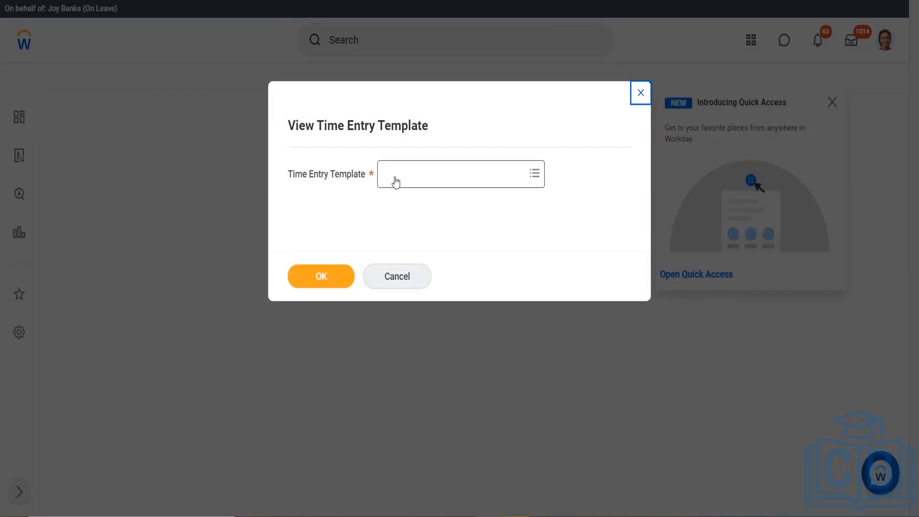
{"action": "left_click", "coordinate": [395, 182]}
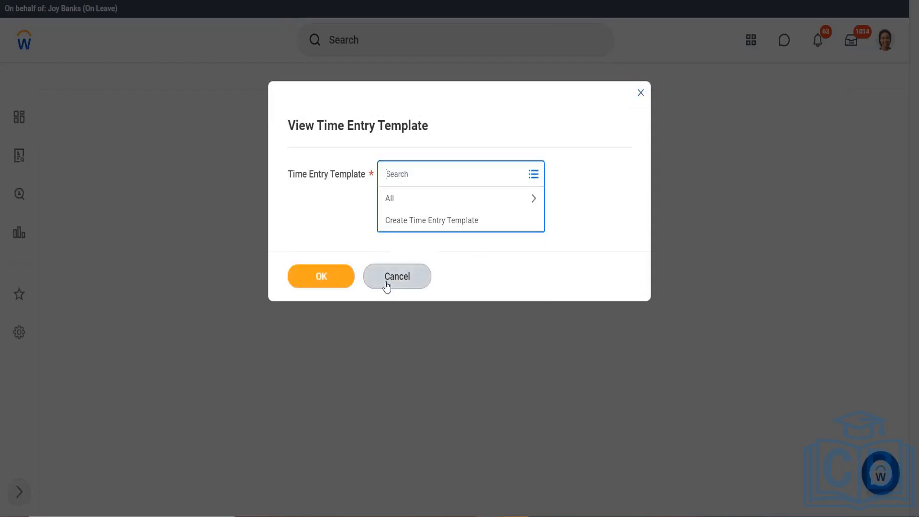
{"action": "left_click", "coordinate": [387, 286]}
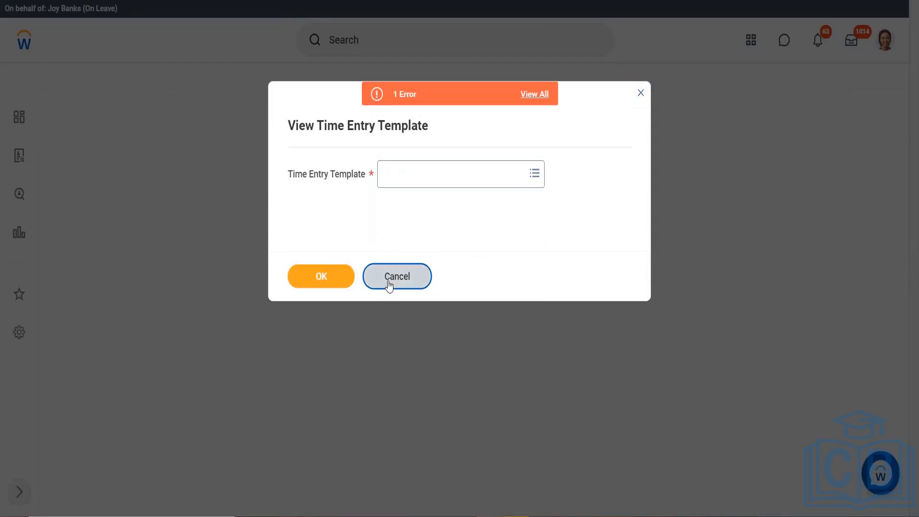
{"action": "left_click", "coordinate": [640, 93]}
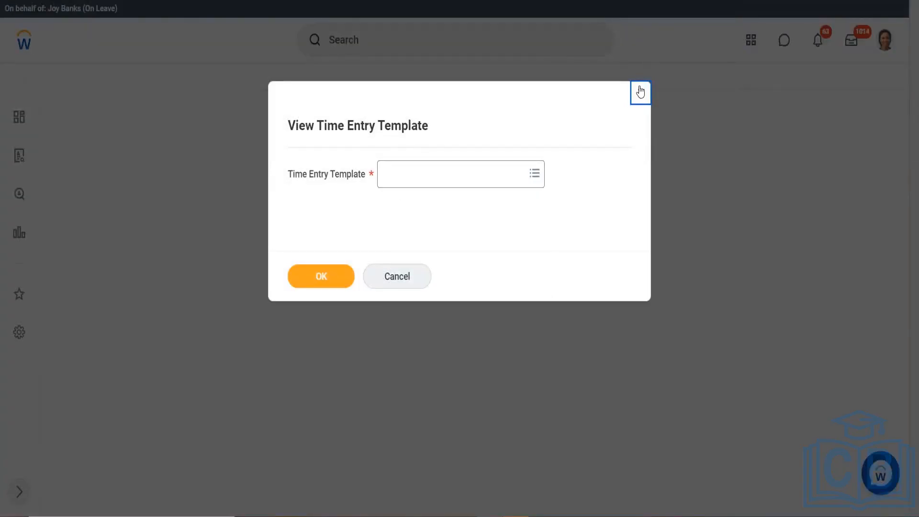
{"action": "left_click", "coordinate": [641, 93]}
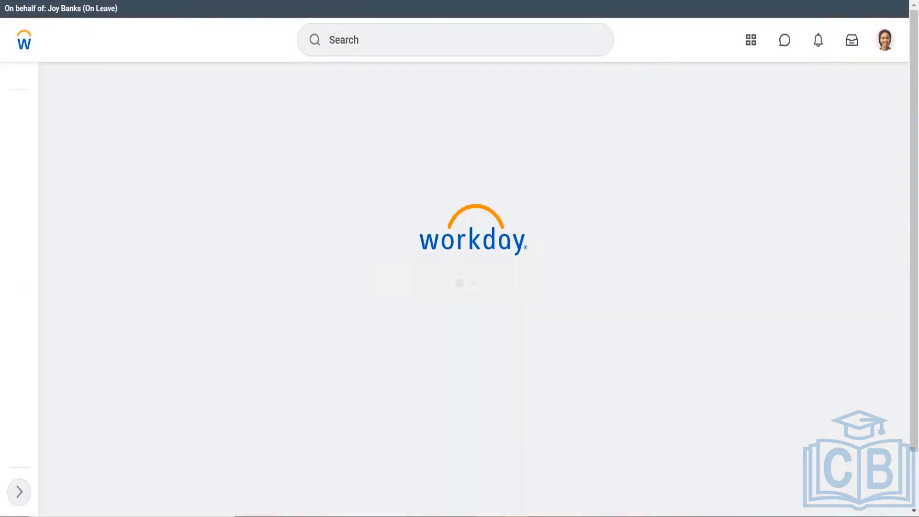
Open the worker's Enter Time calendar and start a time block on 08/20/2021 with In / Out time code as Time Type.
{"action": "left_click", "coordinate": [431, 39]}
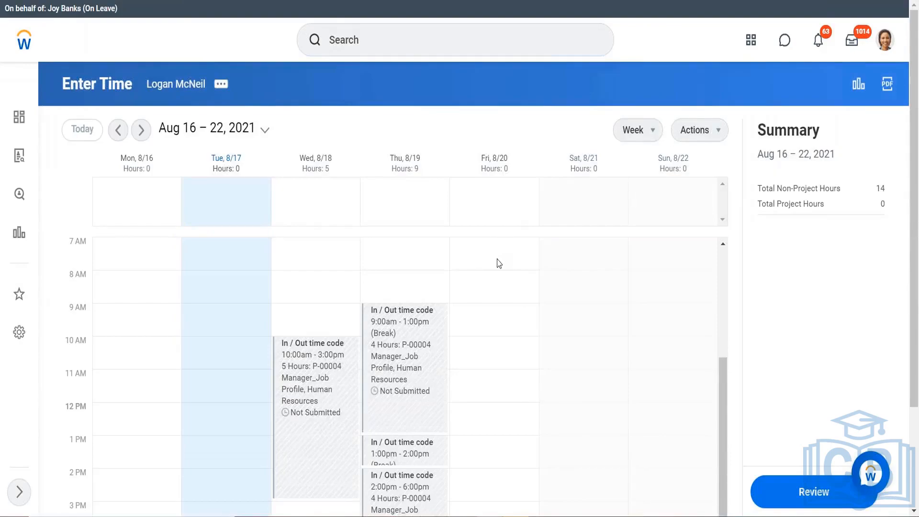
{"action": "left_click", "coordinate": [498, 263]}
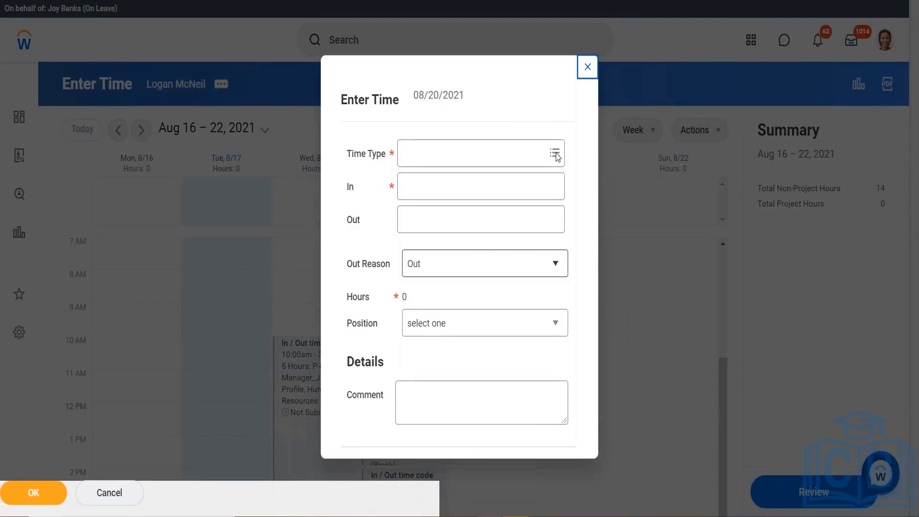
{"action": "left_click", "coordinate": [556, 154]}
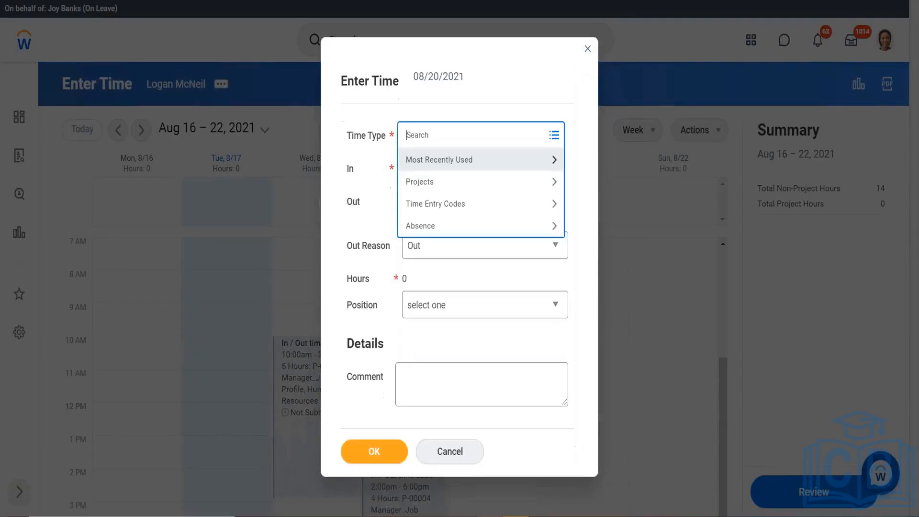
{"action": "left_click", "coordinate": [440, 208]}
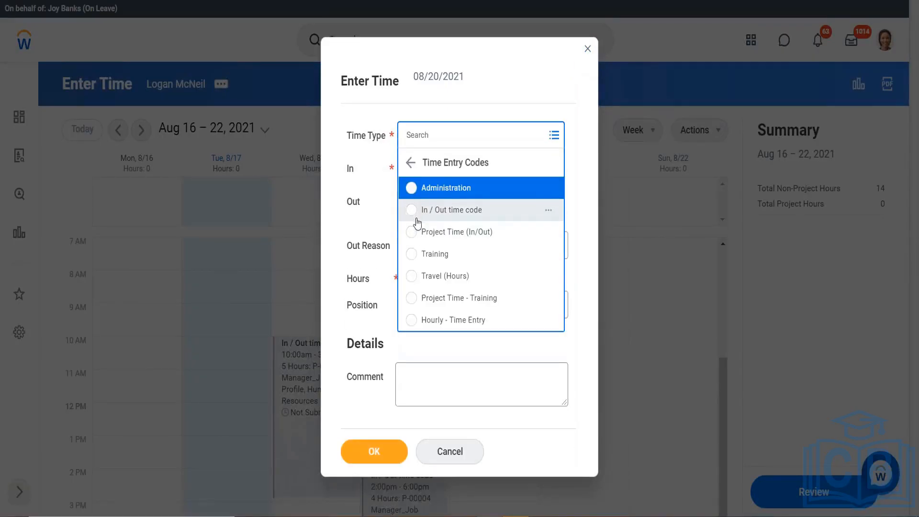
{"action": "left_click", "coordinate": [412, 209]}
{"action": "left_click", "coordinate": [412, 175]}
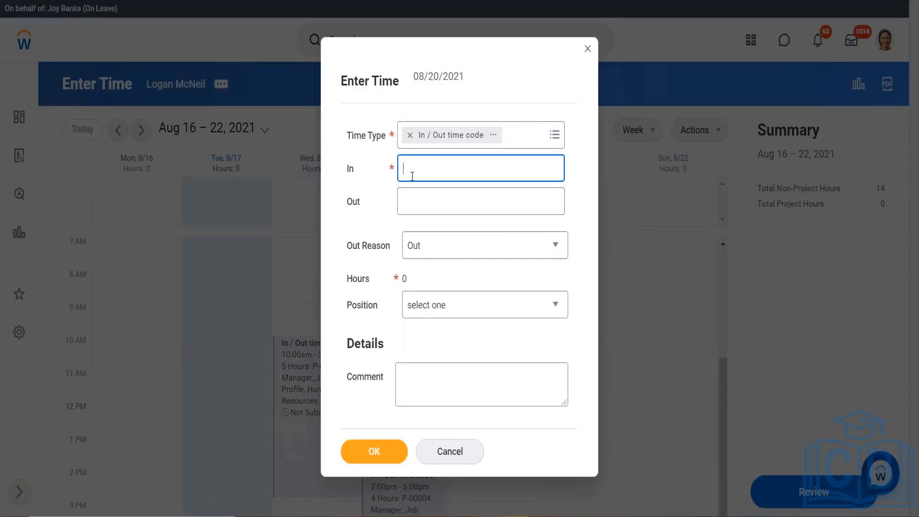
Set the 08/20/2021 block's In time to 9:00 AM and Out time to 1:00 PM, and save it.
{"action": "type", "text": "9:00"}
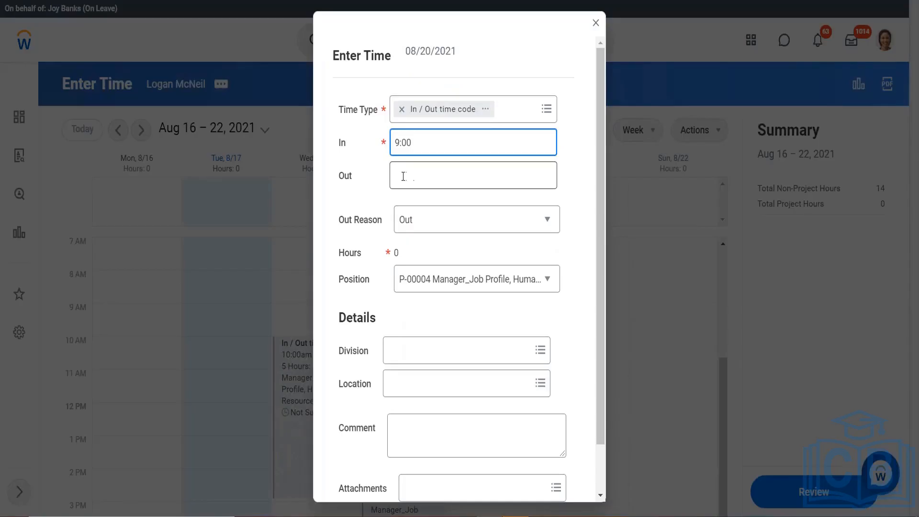
{"action": "left_click", "coordinate": [403, 177]}
{"action": "type", "text": "1:00"}
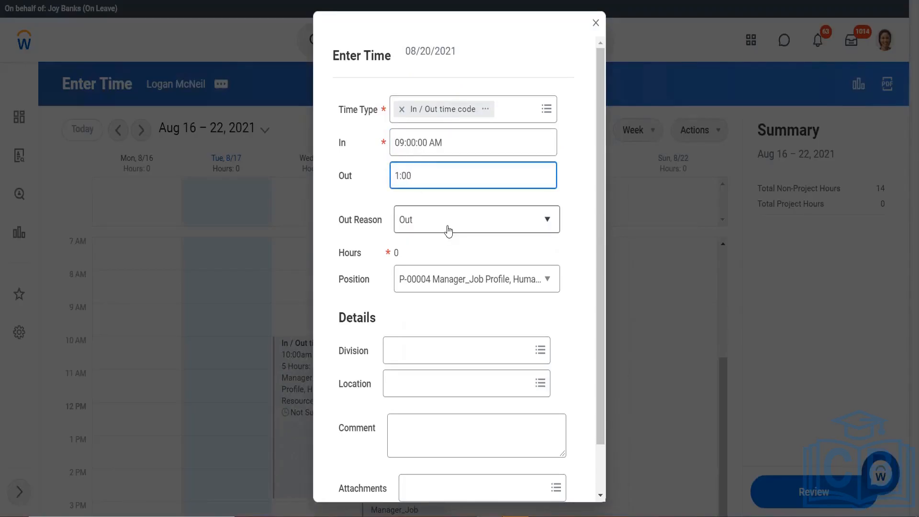
{"action": "left_click", "coordinate": [454, 249]}
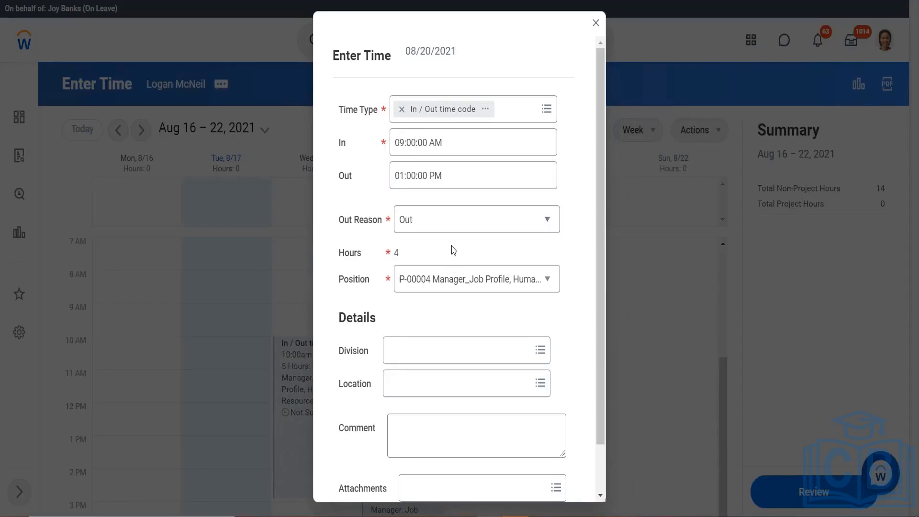
{"action": "left_click_drag", "start_coordinate": [600, 383], "coordinate": [608, 470]}
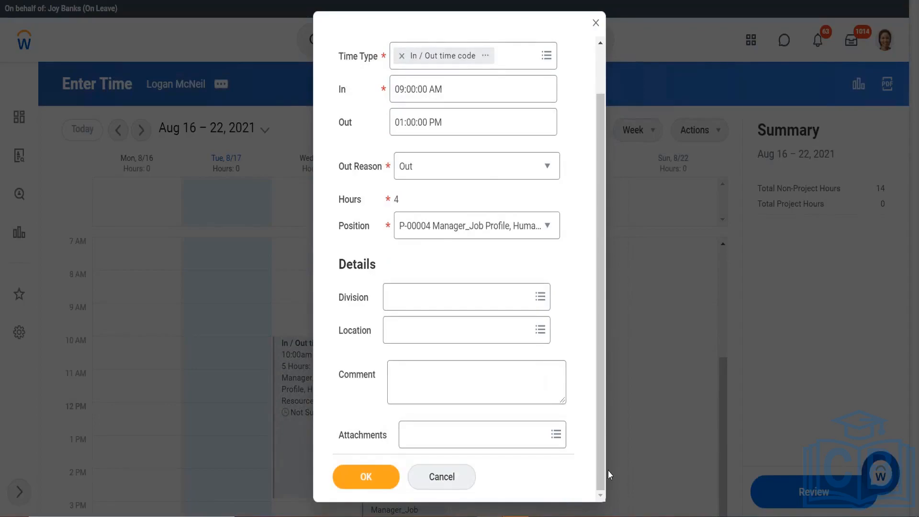
{"action": "left_click", "coordinate": [366, 477]}
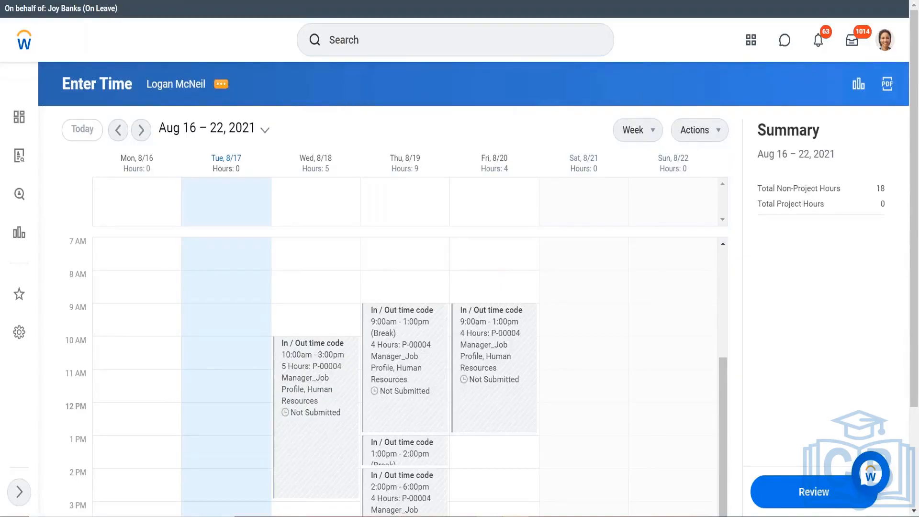
View the default costing details and the worker's related actions from the Enter Time page, and close both.
{"action": "left_click", "coordinate": [222, 89]}
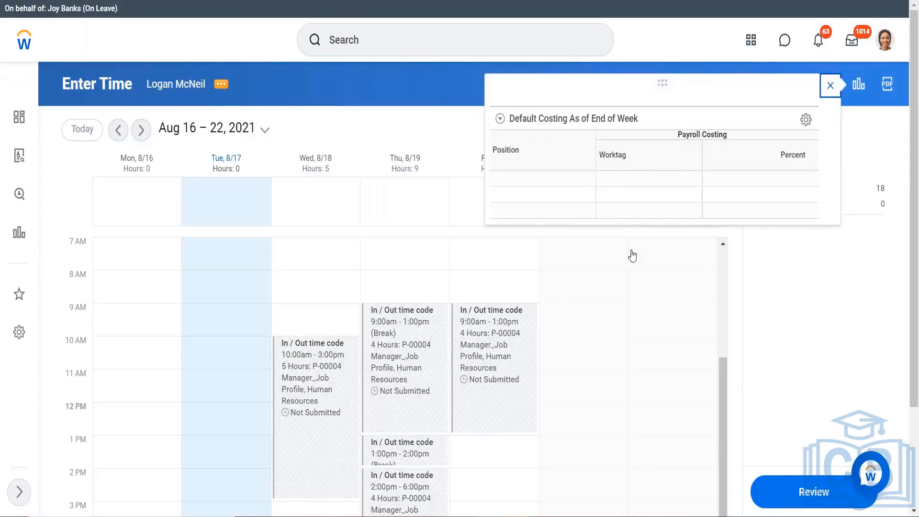
{"action": "left_click", "coordinate": [831, 85]}
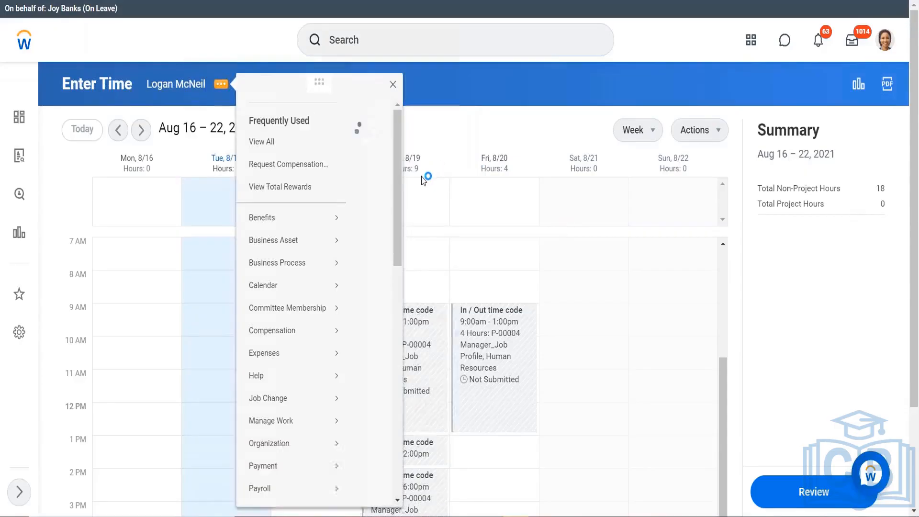
{"action": "left_click", "coordinate": [394, 85]}
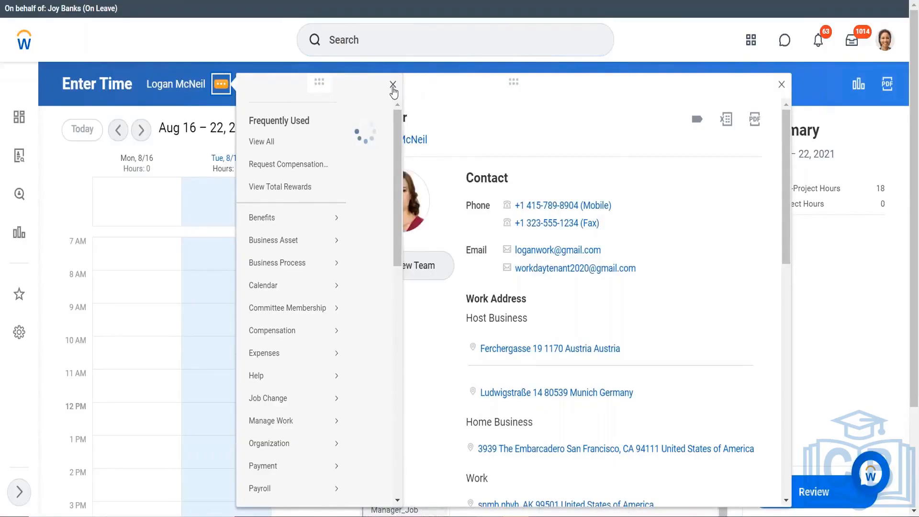
{"action": "left_click", "coordinate": [393, 89]}
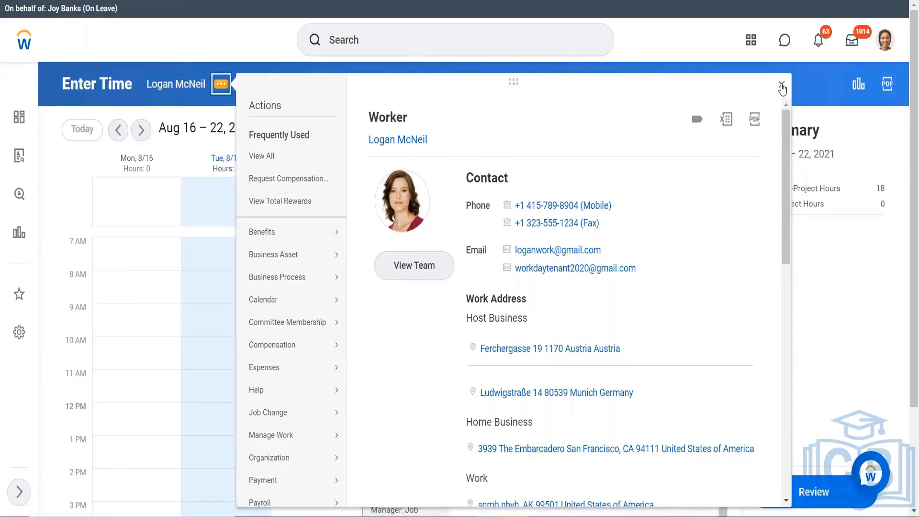
{"action": "left_click", "coordinate": [782, 86]}
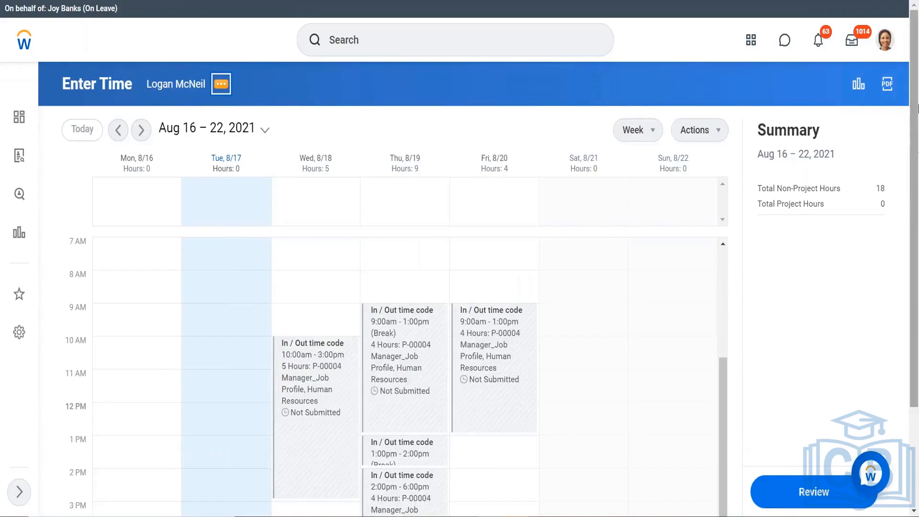
Open Auto-fill from Prior Week for the worker's Aug 16 – 22, 2021 time entry calendar.
{"action": "scroll", "coordinate": [916, 118], "scroll_direction": "down", "scroll_amount": 1}
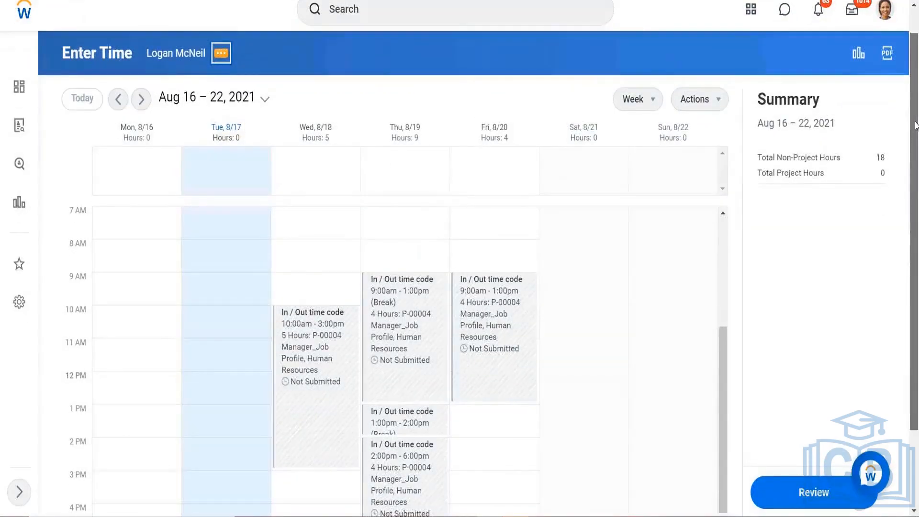
{"action": "scroll", "coordinate": [915, 123], "scroll_direction": "down", "scroll_amount": 3}
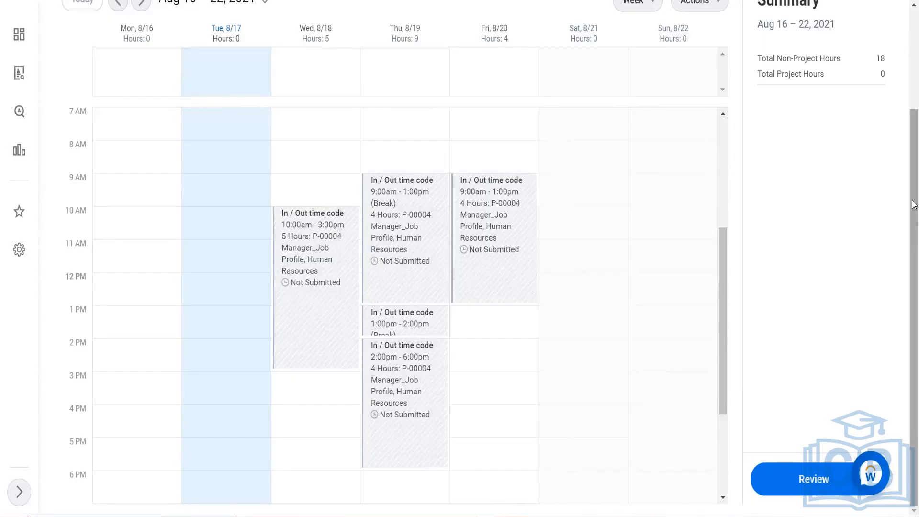
{"action": "left_click_drag", "start_coordinate": [913, 200], "coordinate": [913, 107]}
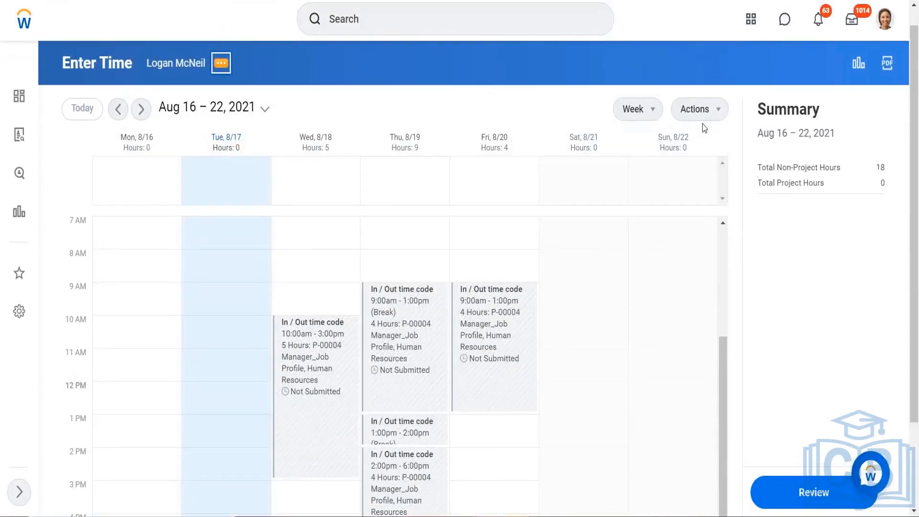
{"action": "left_click", "coordinate": [702, 120]}
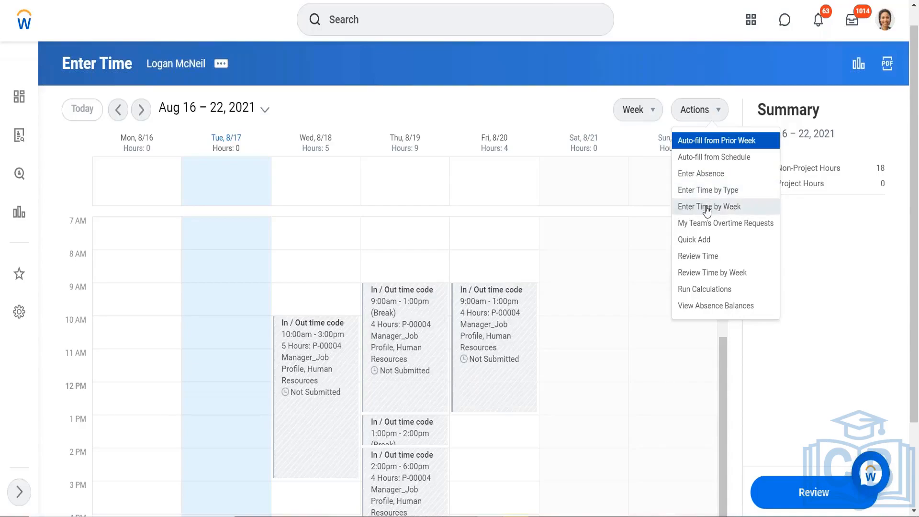
{"action": "right_click", "coordinate": [707, 158]}
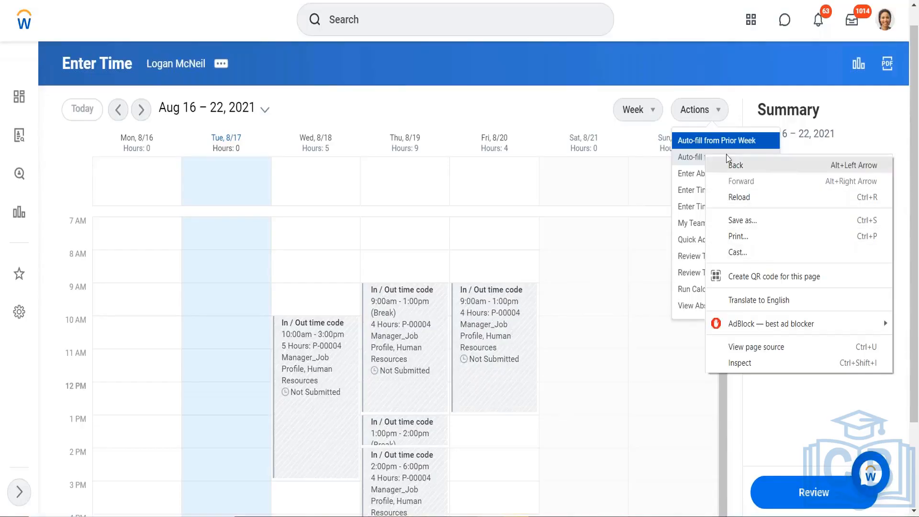
{"action": "key", "text": "Escape"}
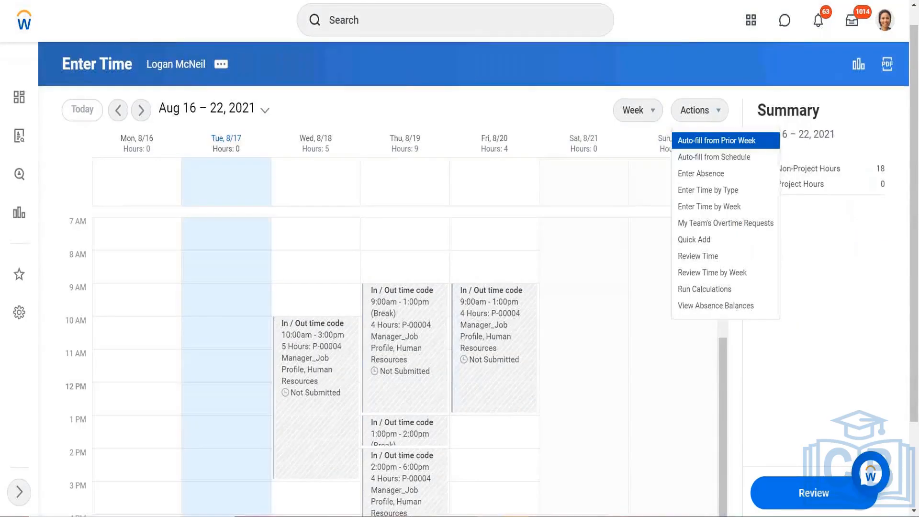
{"action": "left_click", "coordinate": [717, 141]}
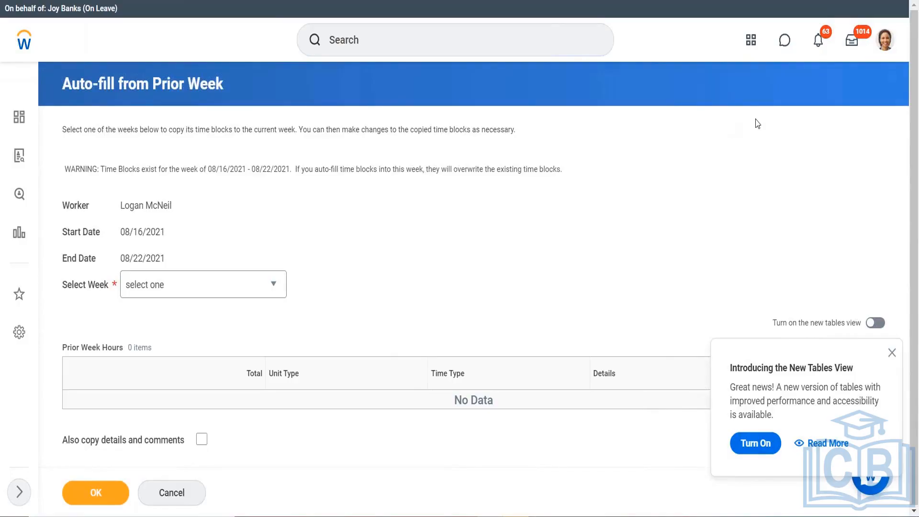
Preview the prior week hours for 08/09/2021 - 08/15/2021 and 08/02/2021 - 08/08/2021, and discard the auto-fill.
{"action": "right_click", "coordinate": [914, 161]}
{"action": "left_click_drag", "start_coordinate": [915, 81], "coordinate": [917, 137]}
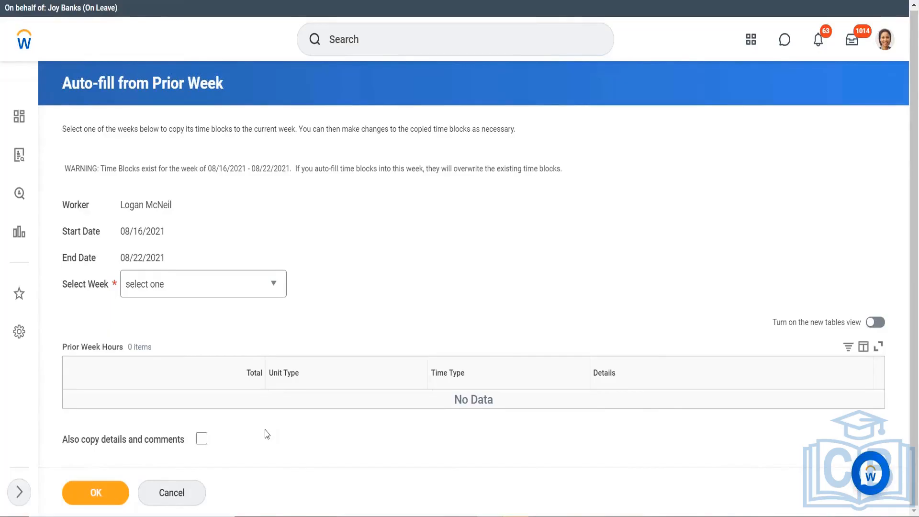
{"action": "left_click", "coordinate": [273, 289]}
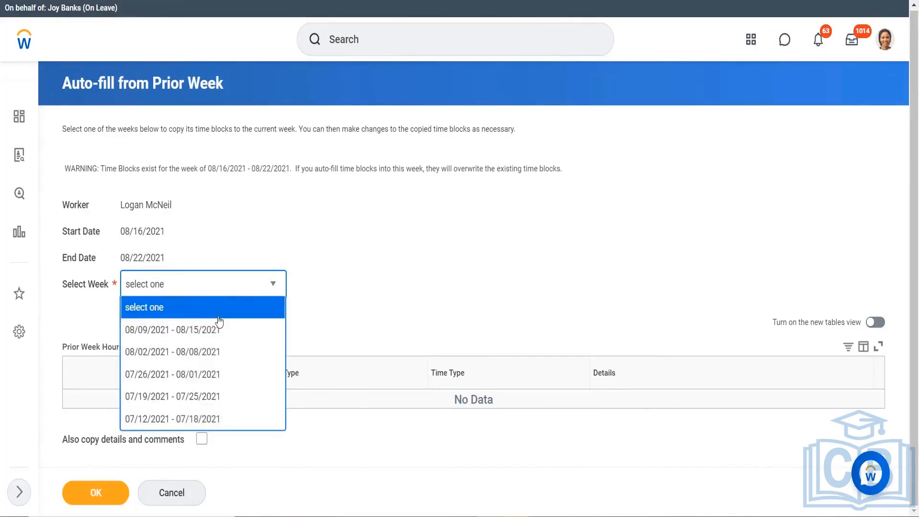
{"action": "left_click", "coordinate": [214, 339]}
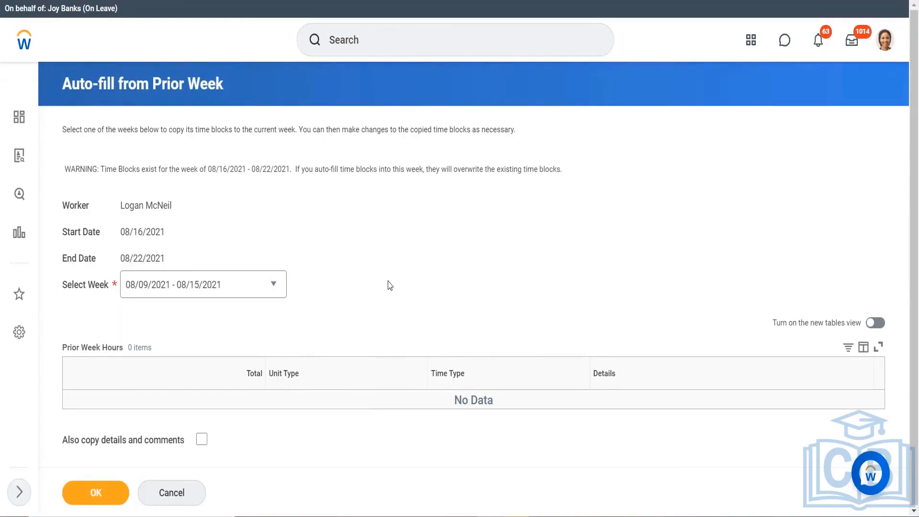
{"action": "left_click", "coordinate": [275, 285]}
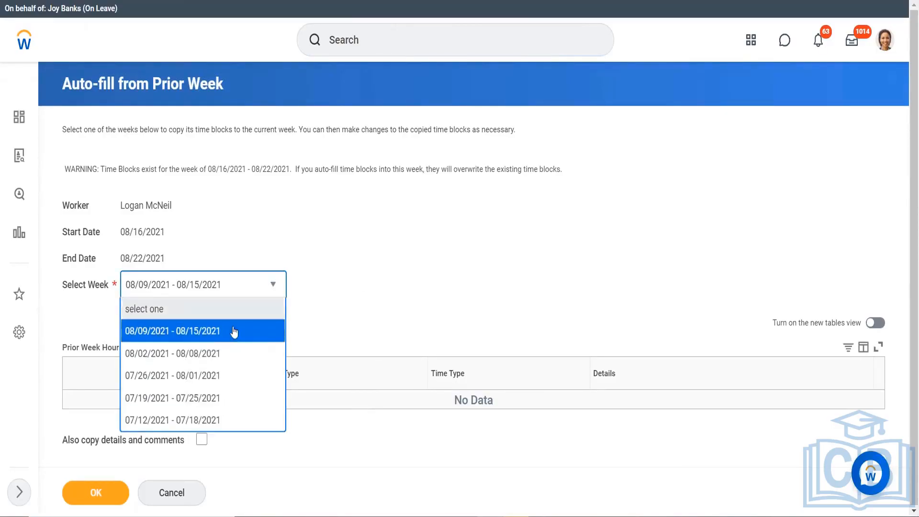
{"action": "left_click", "coordinate": [219, 357]}
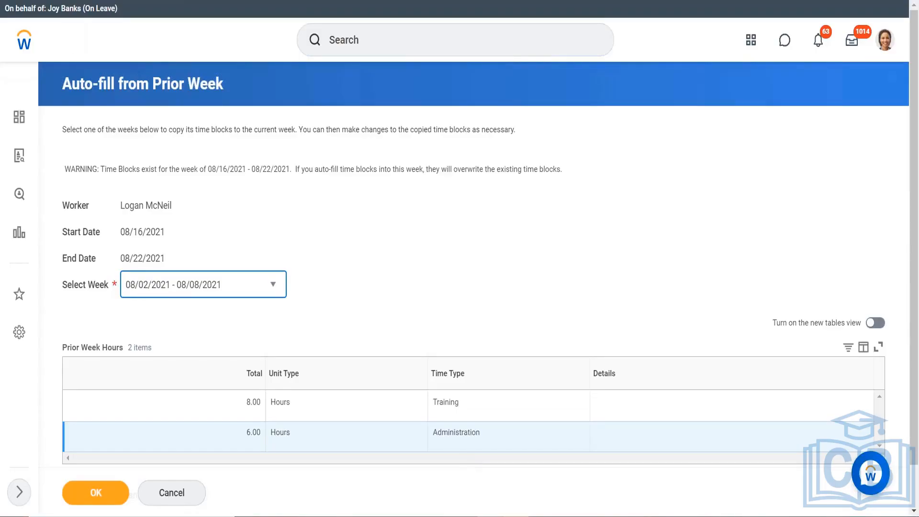
{"action": "key", "text": "alt+Left"}
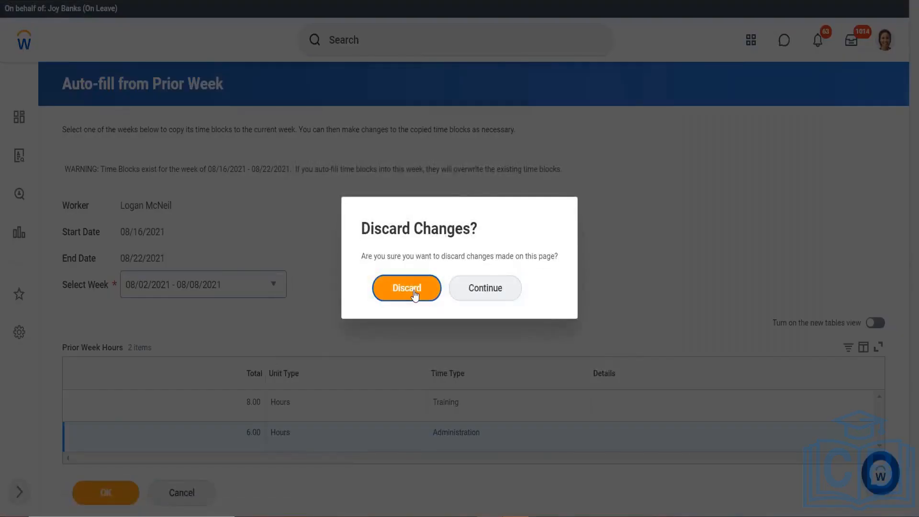
{"action": "left_click", "coordinate": [414, 295]}
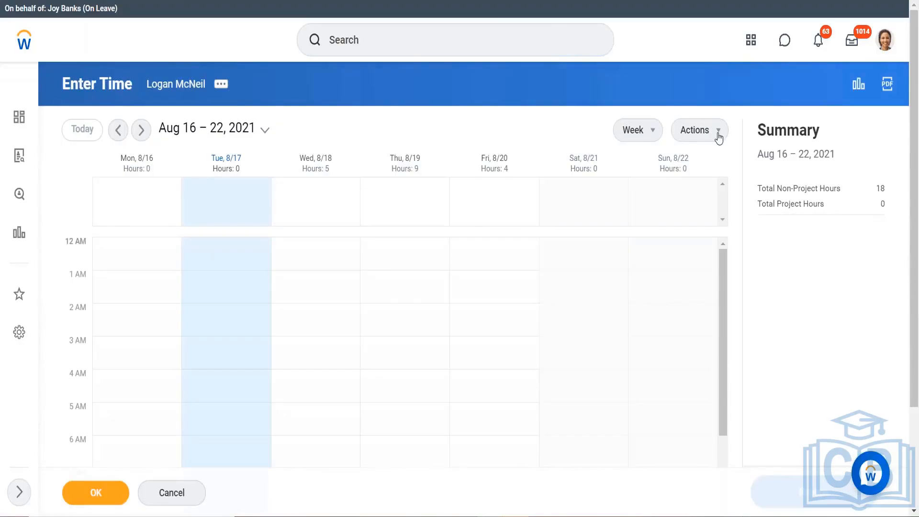
Try to auto-fill the worker's Aug 16 – 22, 2021 time entry calendar from the schedule.
{"action": "left_click", "coordinate": [720, 137]}
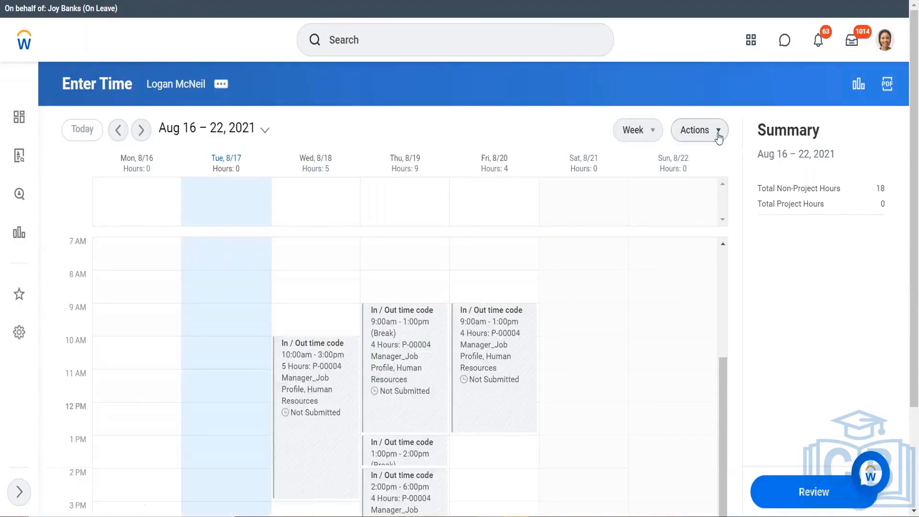
{"action": "left_click", "coordinate": [719, 137]}
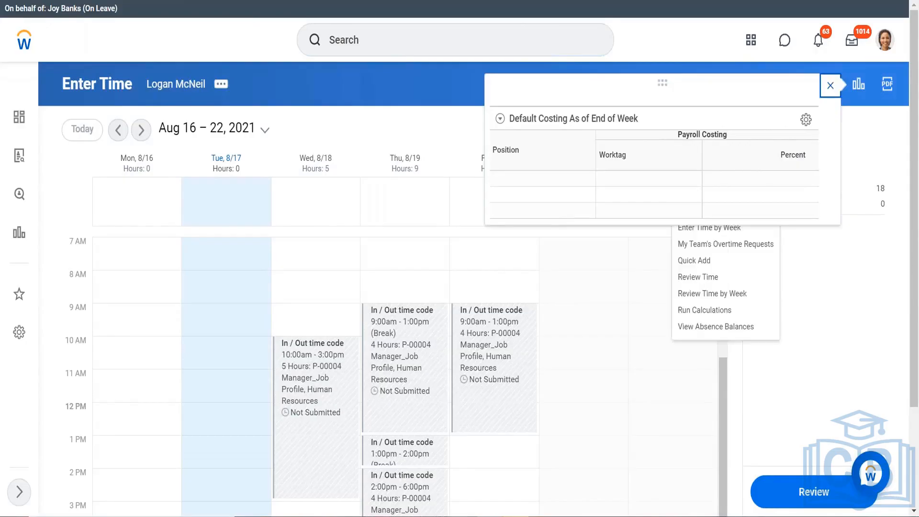
{"action": "left_click", "coordinate": [831, 85]}
{"action": "left_click", "coordinate": [728, 182]}
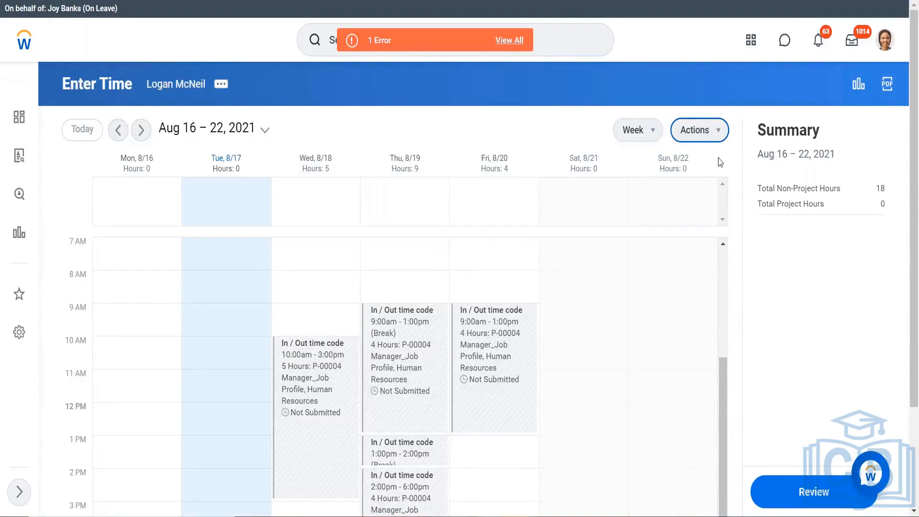
{"action": "left_click", "coordinate": [716, 131]}
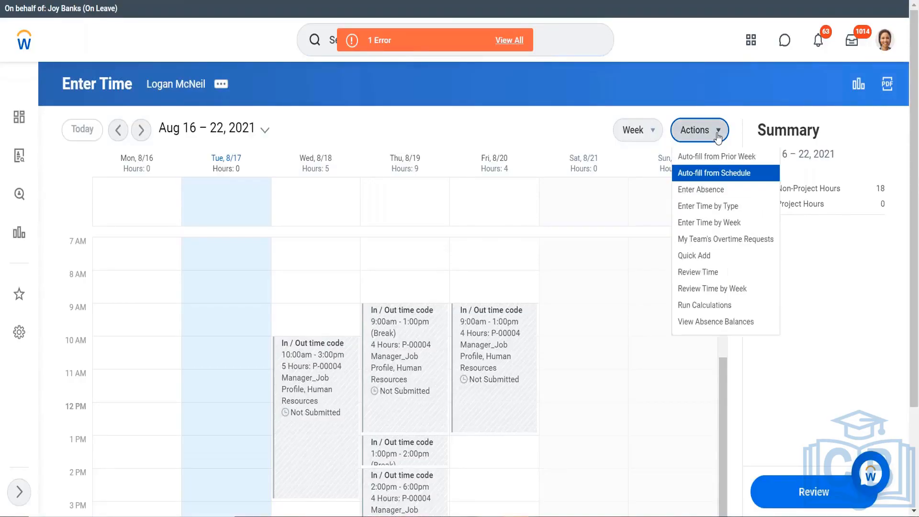
{"action": "left_click", "coordinate": [709, 179]}
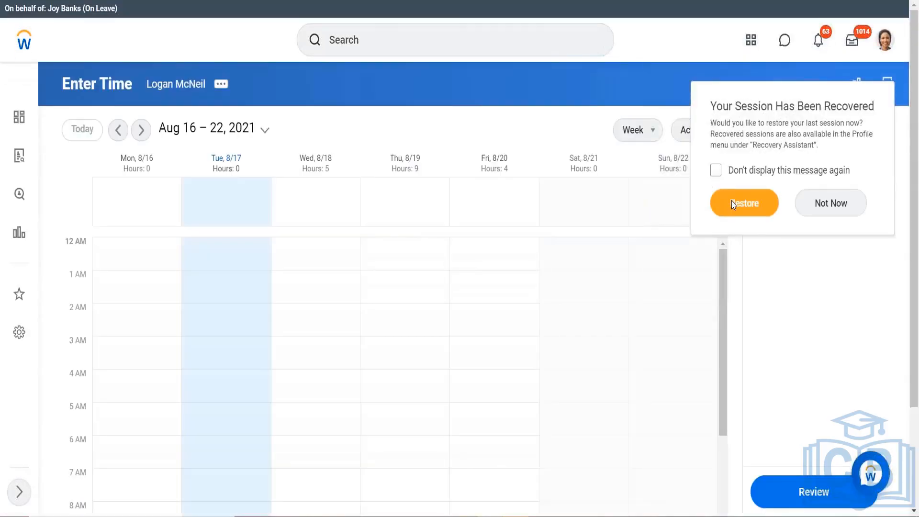
Restore the recovered session, retry Auto-fill from Schedule for Aug 16 – 22, 2021 and read the error details.
{"action": "left_click", "coordinate": [732, 201]}
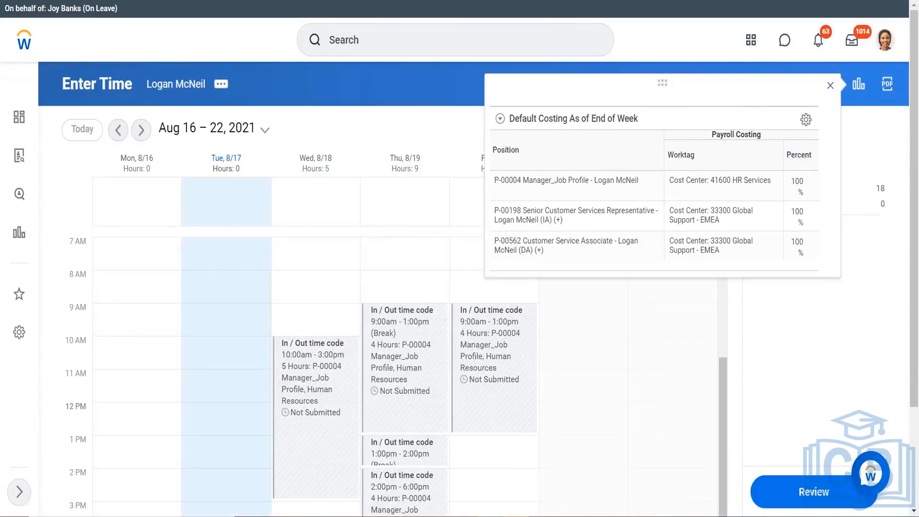
{"action": "left_click", "coordinate": [700, 130]}
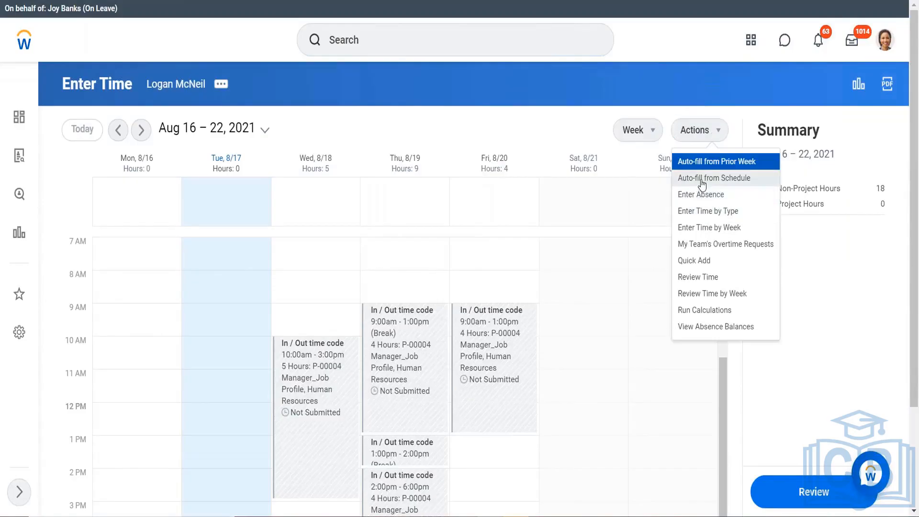
{"action": "left_click", "coordinate": [702, 178]}
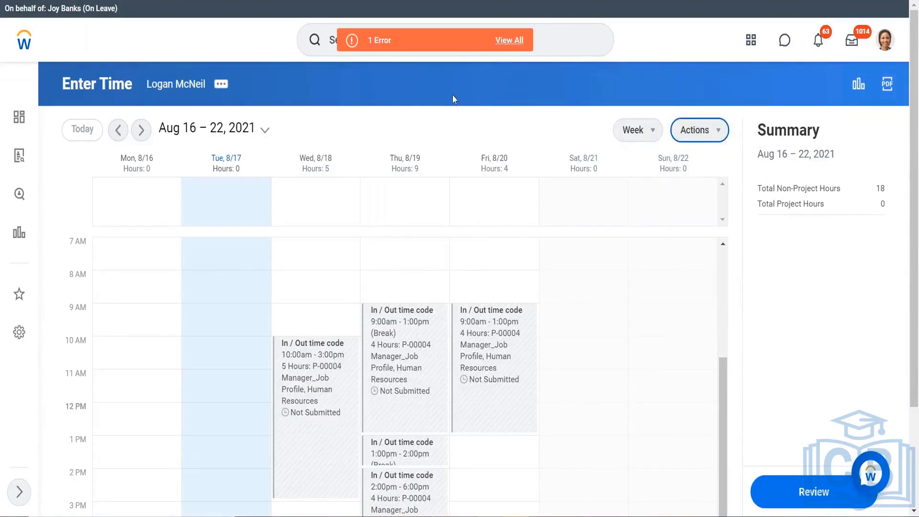
{"action": "left_click", "coordinate": [509, 40]}
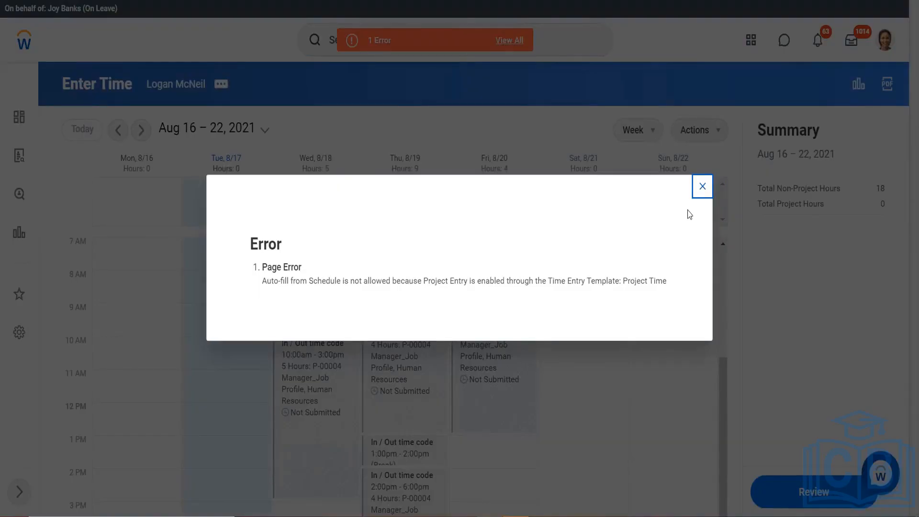
{"action": "left_click", "coordinate": [701, 186]}
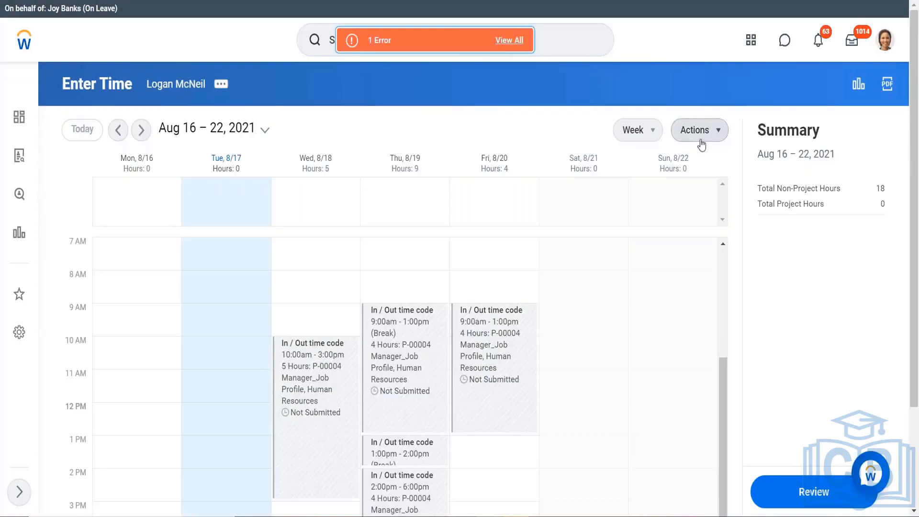
{"action": "left_click", "coordinate": [702, 138]}
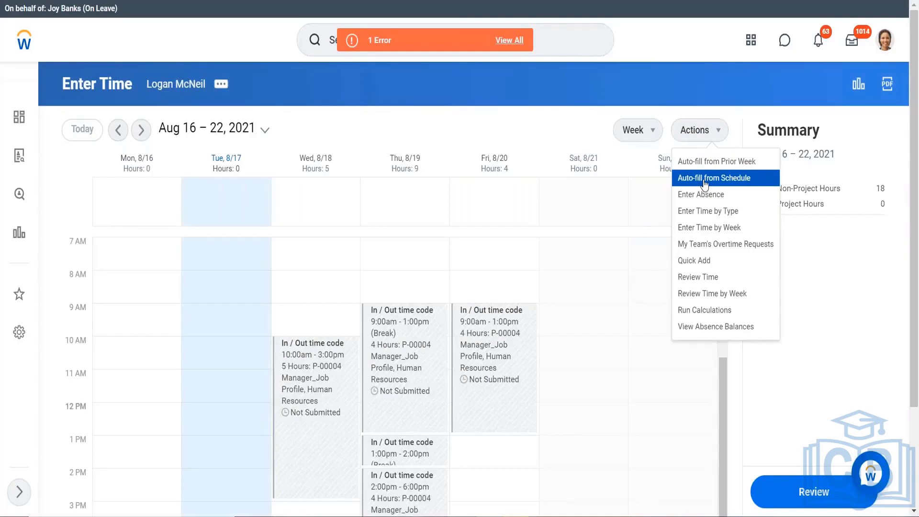
{"action": "left_click", "coordinate": [705, 182]}
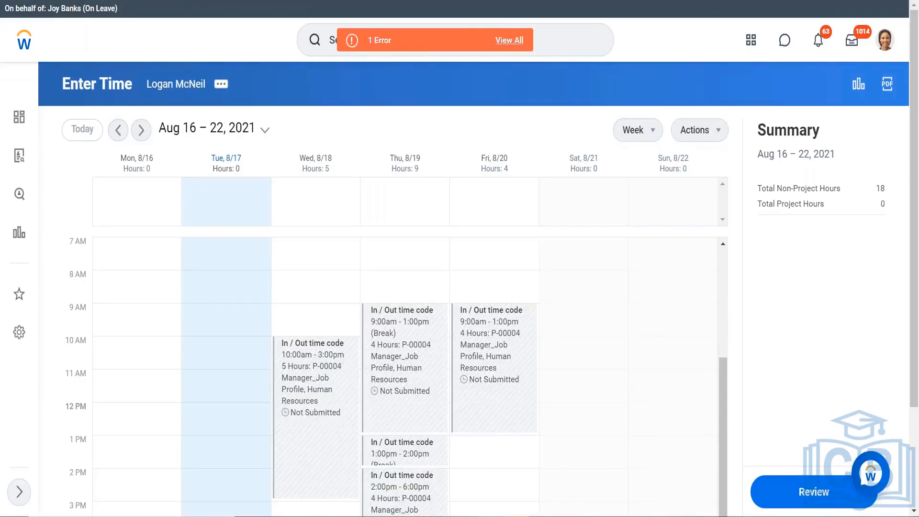
Go to the Aug 23 – 29, 2021 week, try Auto-fill from Schedule there and read the error details.
{"action": "left_click", "coordinate": [142, 131]}
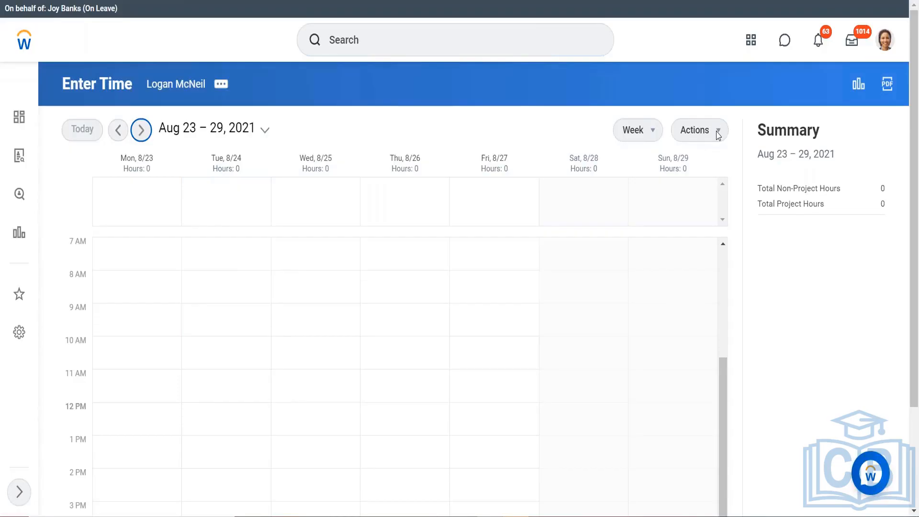
{"action": "left_click", "coordinate": [705, 130]}
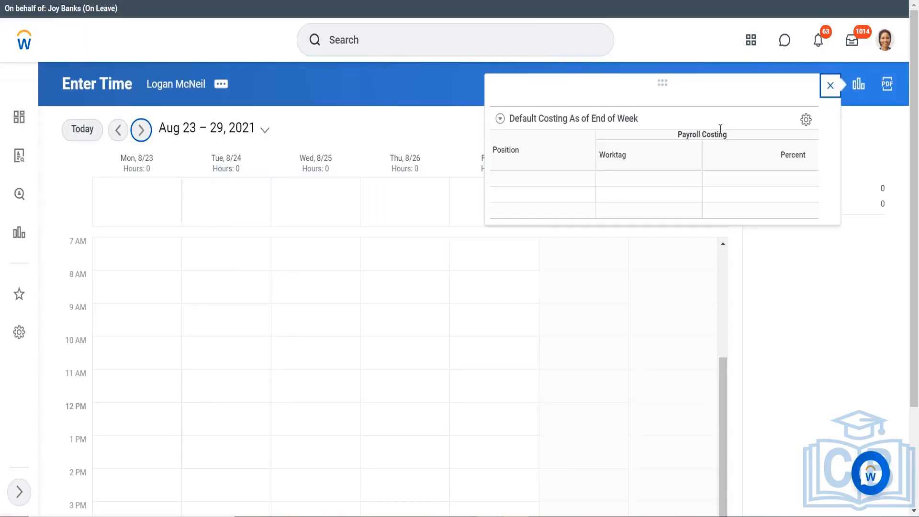
{"action": "left_click", "coordinate": [831, 86]}
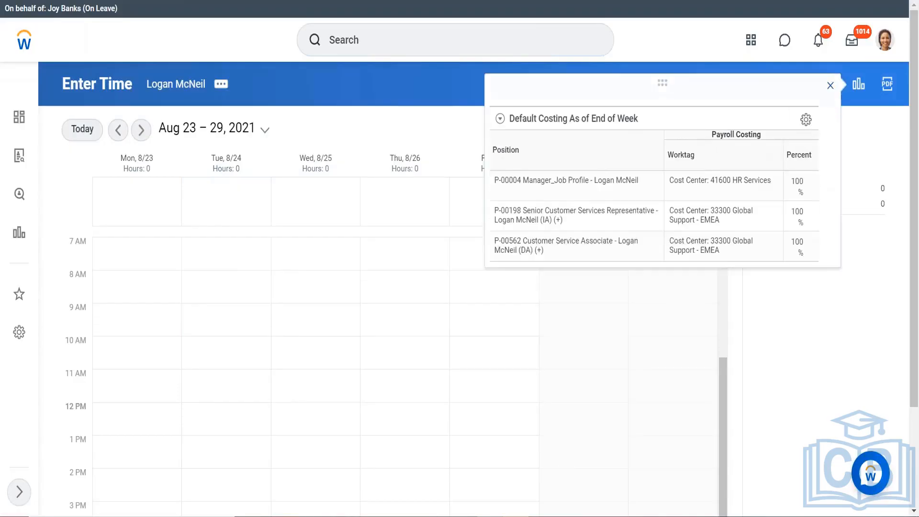
{"action": "left_click", "coordinate": [710, 137]}
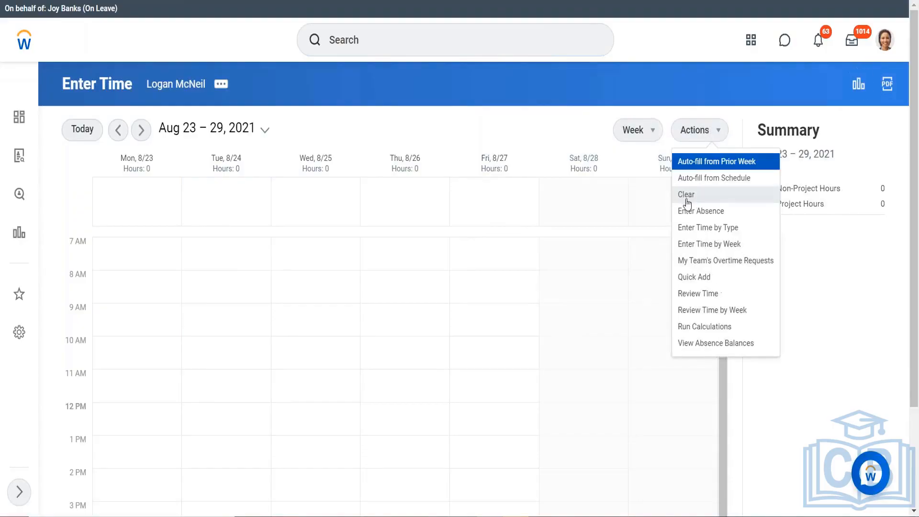
{"action": "left_click", "coordinate": [696, 181]}
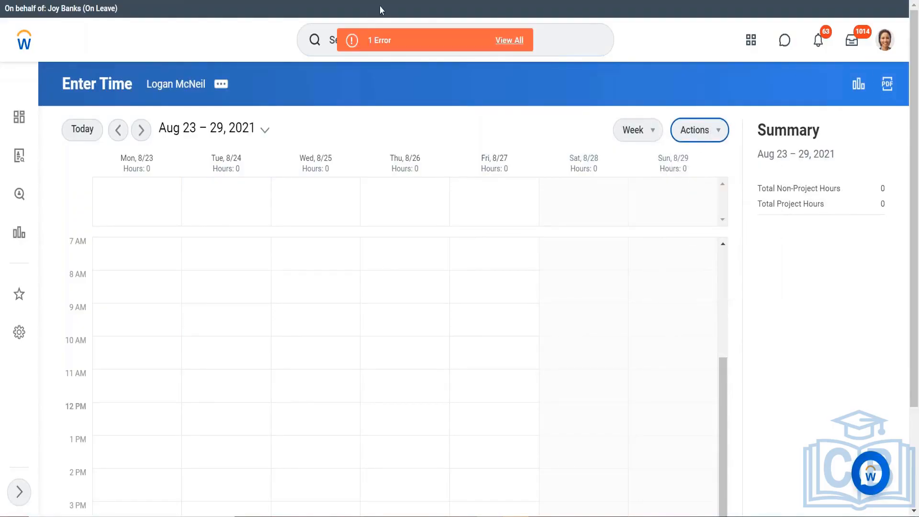
{"action": "left_click", "coordinate": [402, 42]}
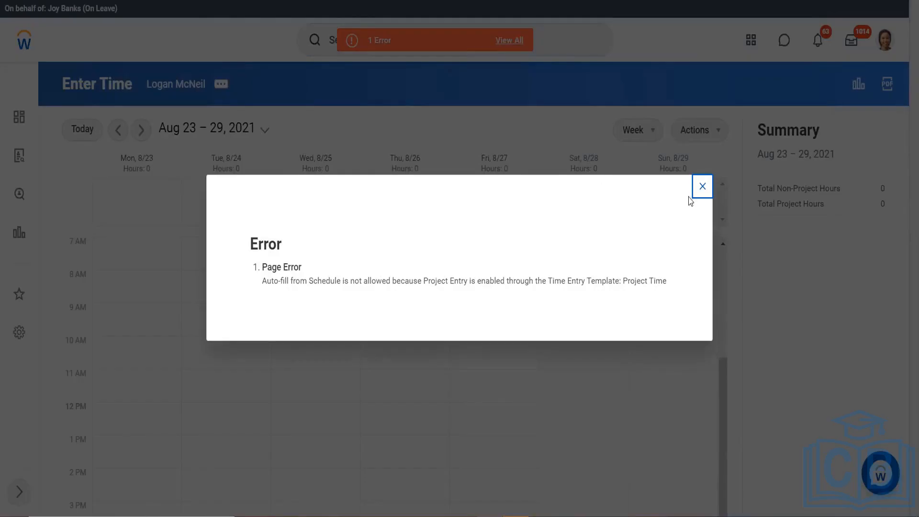
{"action": "left_click", "coordinate": [703, 187]}
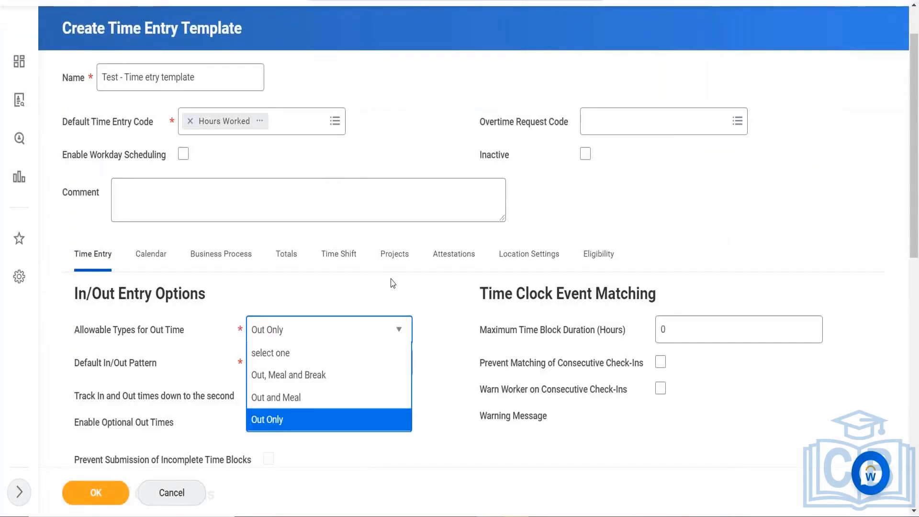
Open the Project Time time entry template for editing.
{"action": "left_click", "coordinate": [381, 289]}
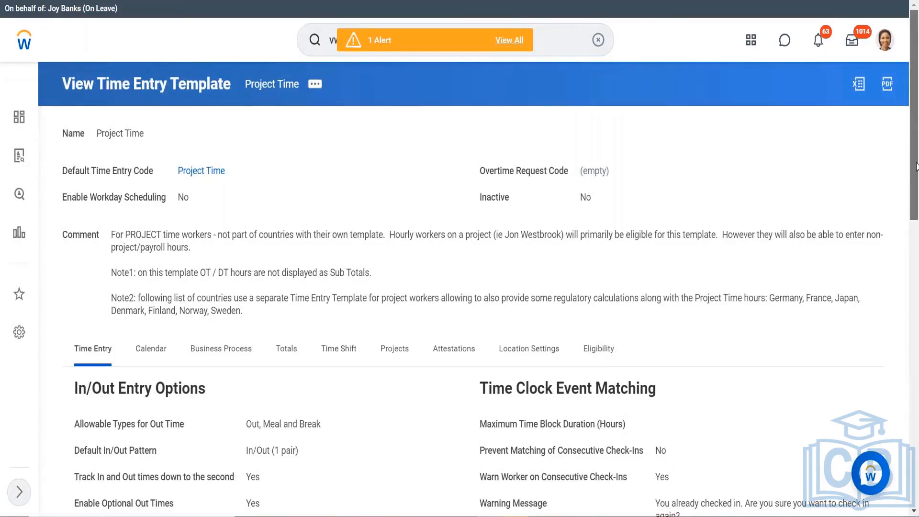
{"action": "left_click_drag", "start_coordinate": [917, 167], "coordinate": [917, 218]}
{"action": "scroll", "coordinate": [917, 218], "scroll_direction": "up", "scroll_amount": 3}
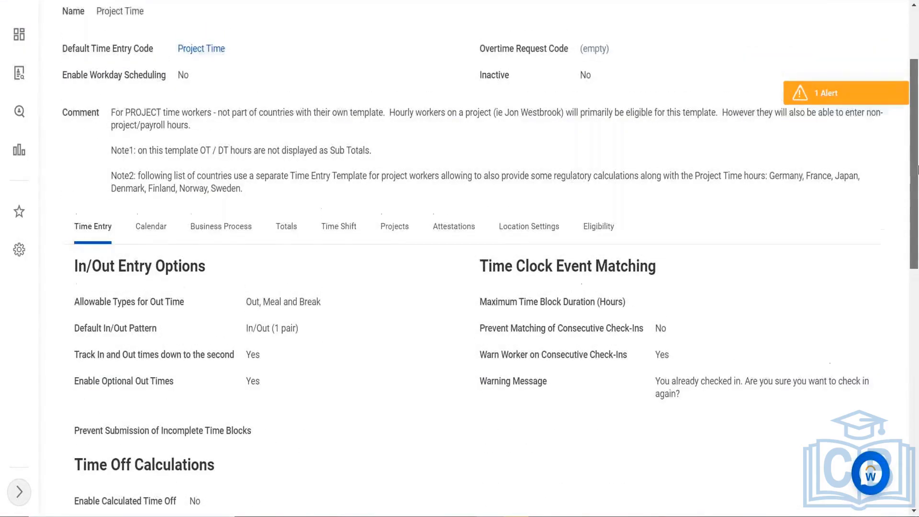
{"action": "left_click", "coordinate": [315, 60]}
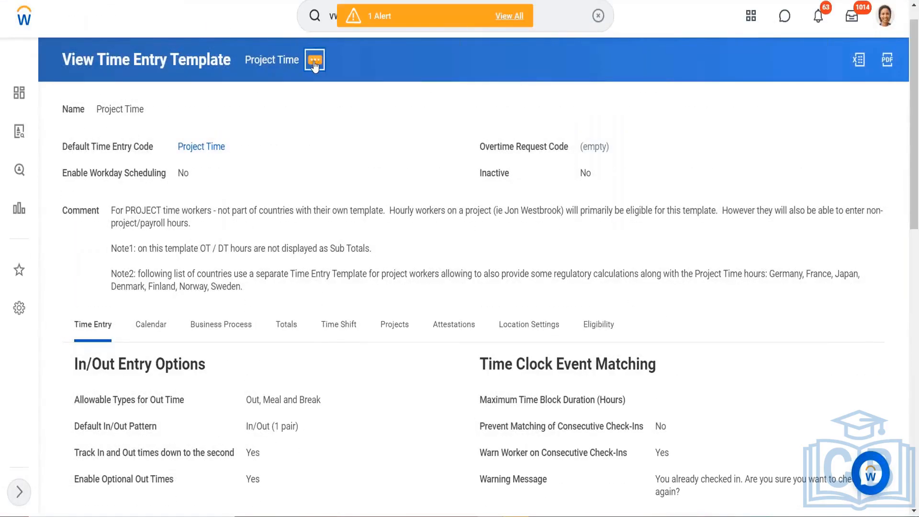
{"action": "mouse_move", "coordinate": [401, 113]}
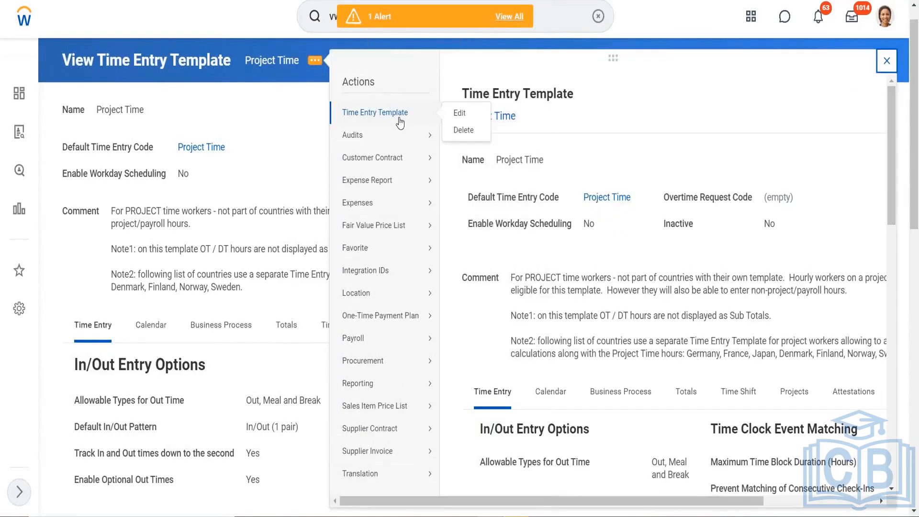
{"action": "left_click", "coordinate": [457, 114]}
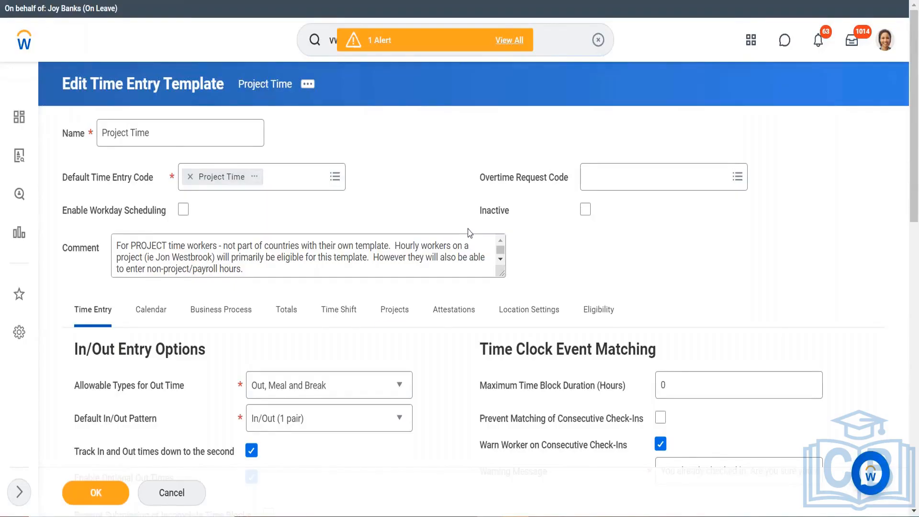
Turn off Enable Time Entry by Project in the Project Time template's project settings and save the template.
{"action": "left_click", "coordinate": [395, 309]}
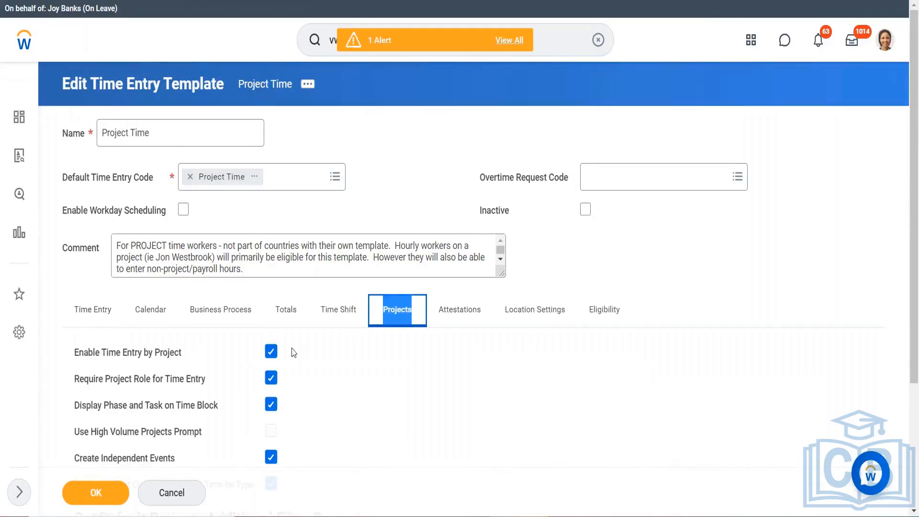
{"action": "left_click", "coordinate": [271, 352]}
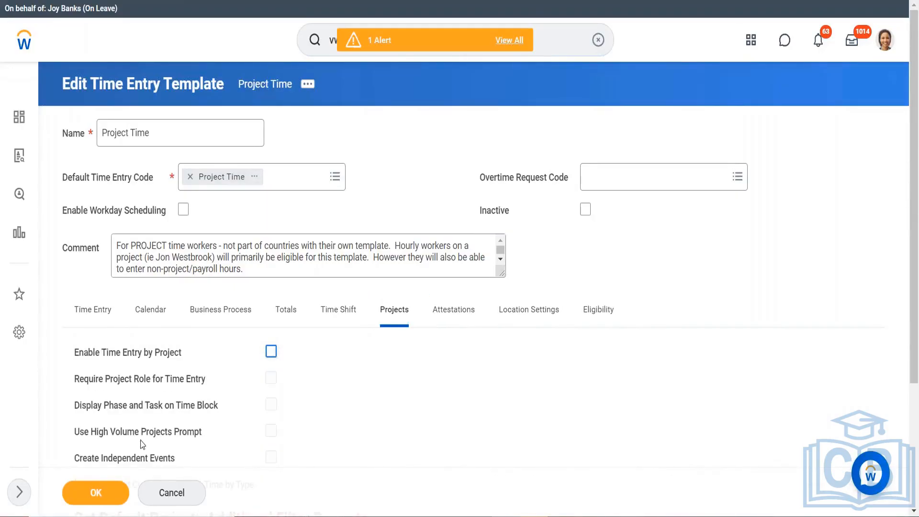
{"action": "left_click", "coordinate": [102, 494]}
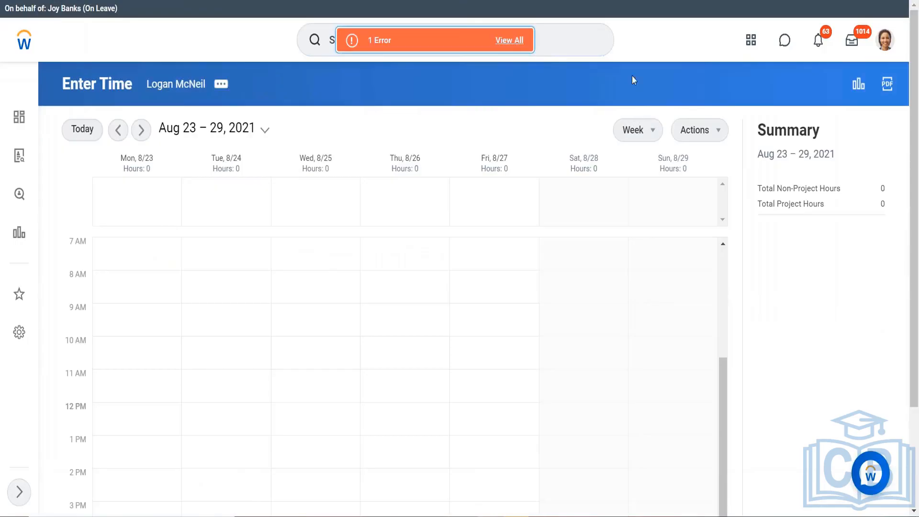
Reload the Enter Time page and auto-fill the Aug 23 – 29, 2021 week from the schedule, keeping Monday through Friday selected.
{"action": "left_click", "coordinate": [704, 134]}
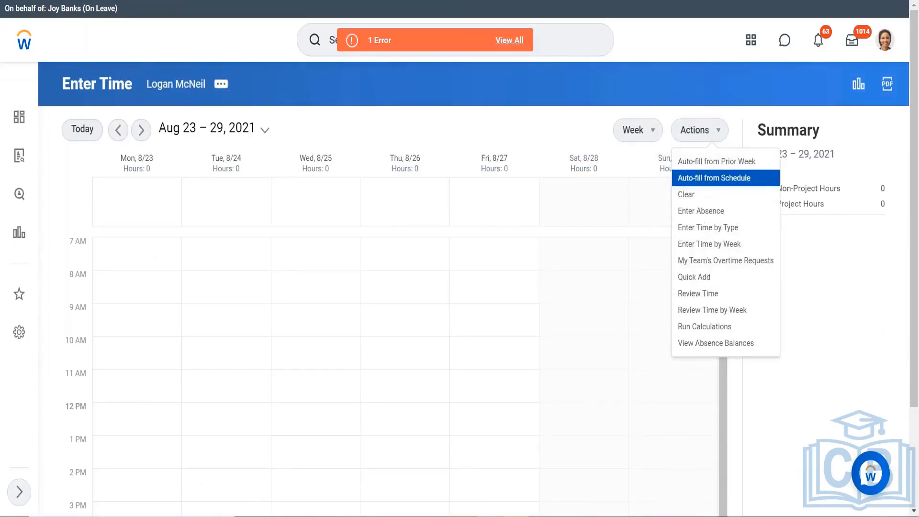
{"action": "key", "text": "F5"}
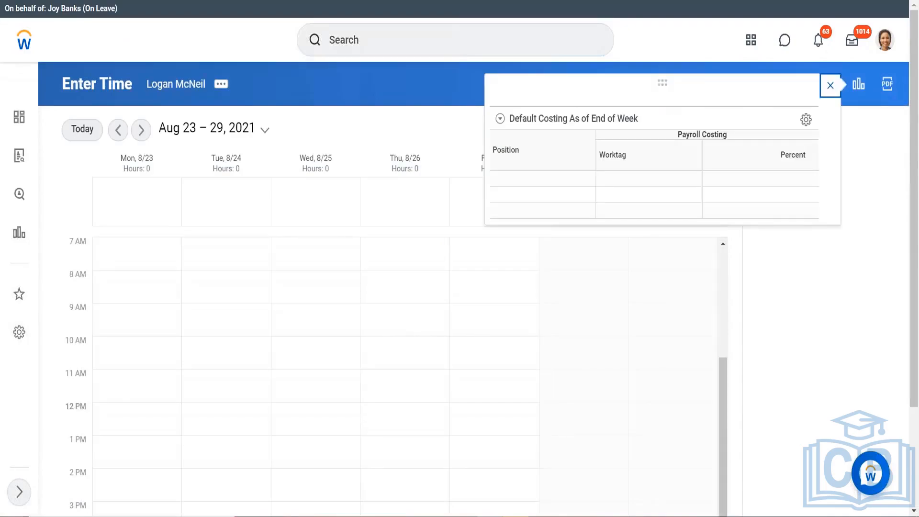
{"action": "left_click", "coordinate": [831, 85]}
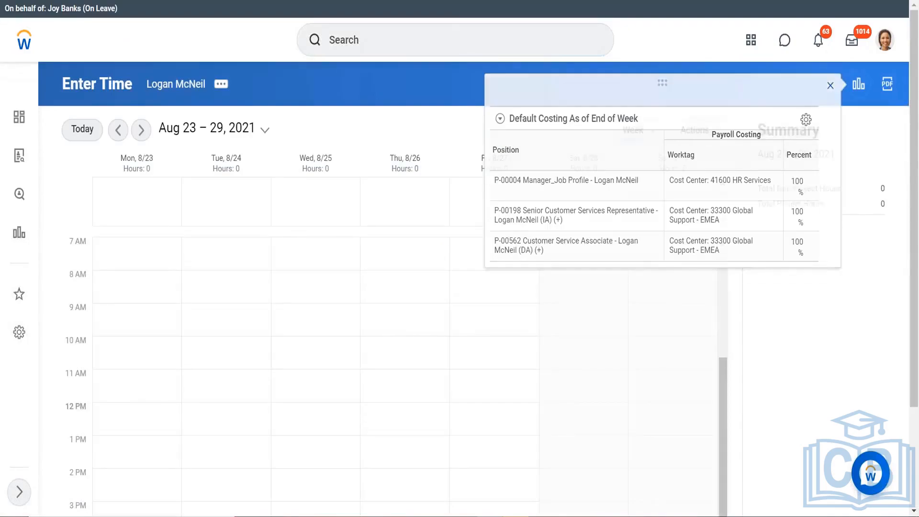
{"action": "left_click", "coordinate": [698, 138]}
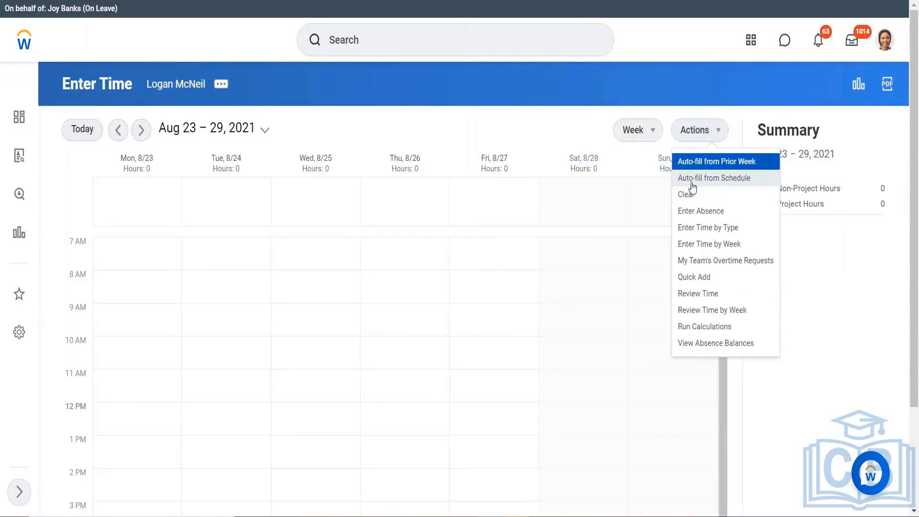
{"action": "left_click", "coordinate": [692, 184]}
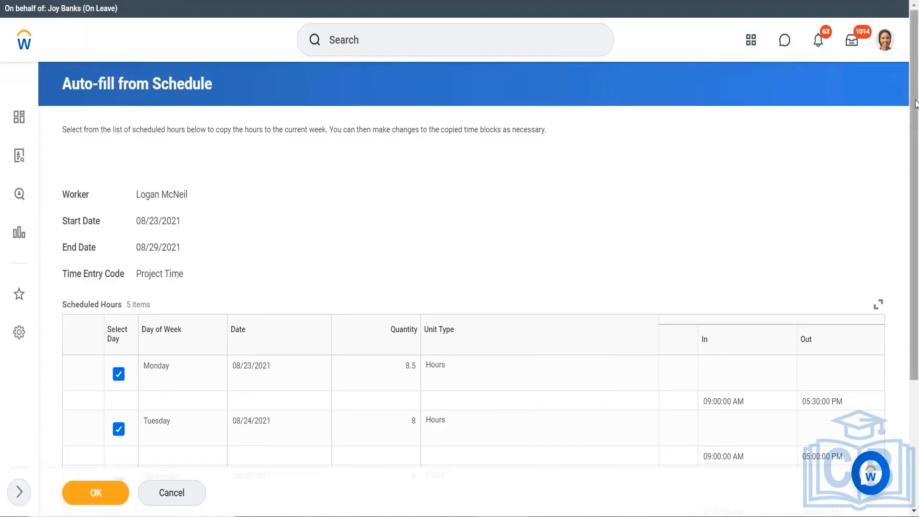
{"action": "left_click_drag", "start_coordinate": [915, 104], "coordinate": [916, 231]}
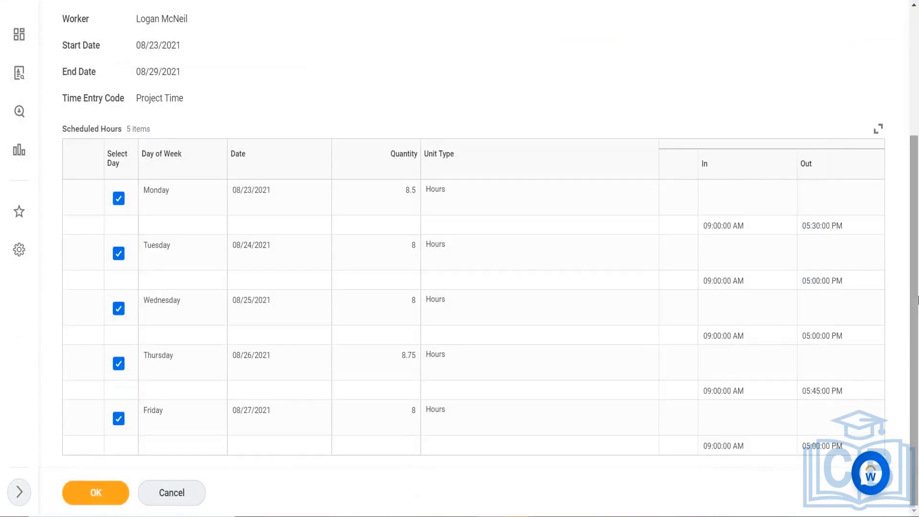
{"action": "left_click", "coordinate": [100, 493]}
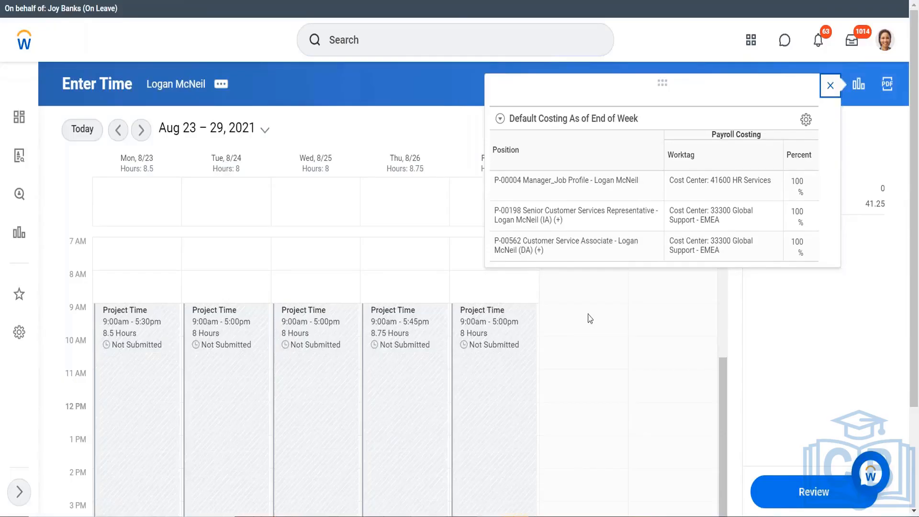
{"action": "left_click", "coordinate": [830, 86]}
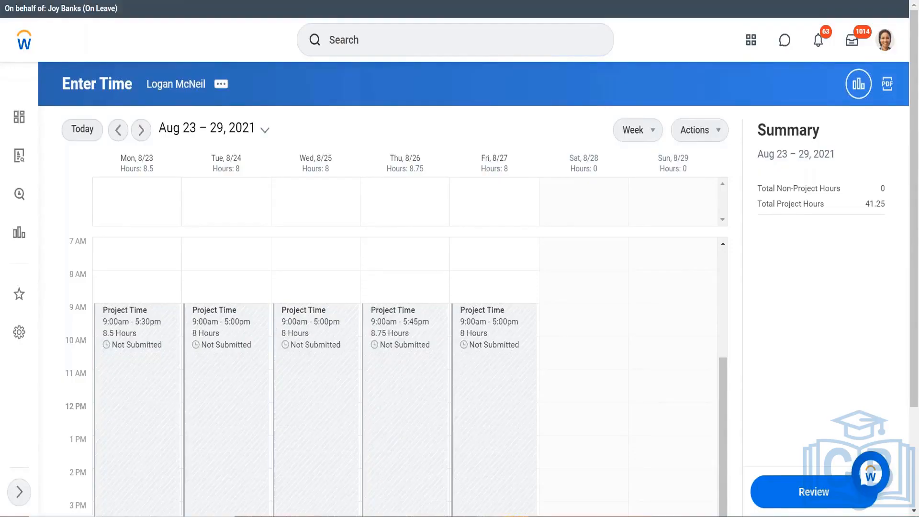
Clear all time blocks for the Aug 23 – 29, 2021 week, confirm the deletion and close the default costing pop-up.
{"action": "left_click", "coordinate": [702, 137]}
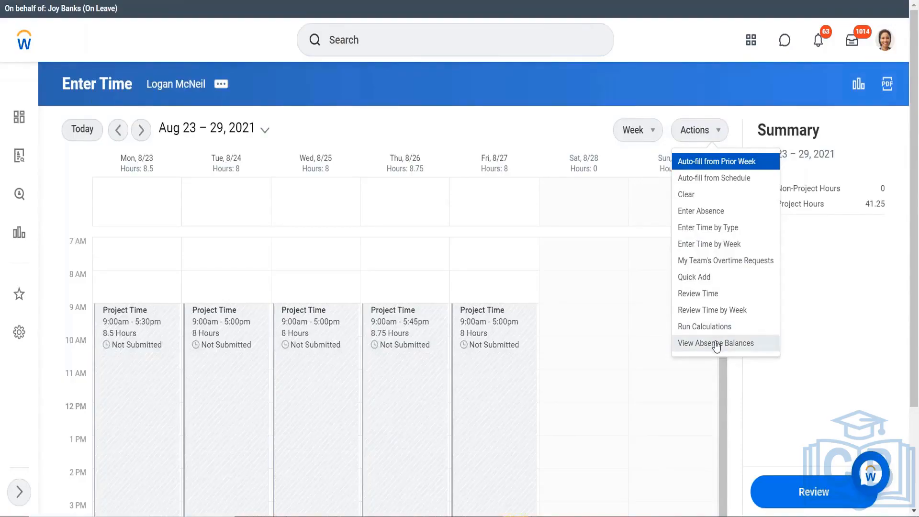
{"action": "left_click", "coordinate": [691, 195]}
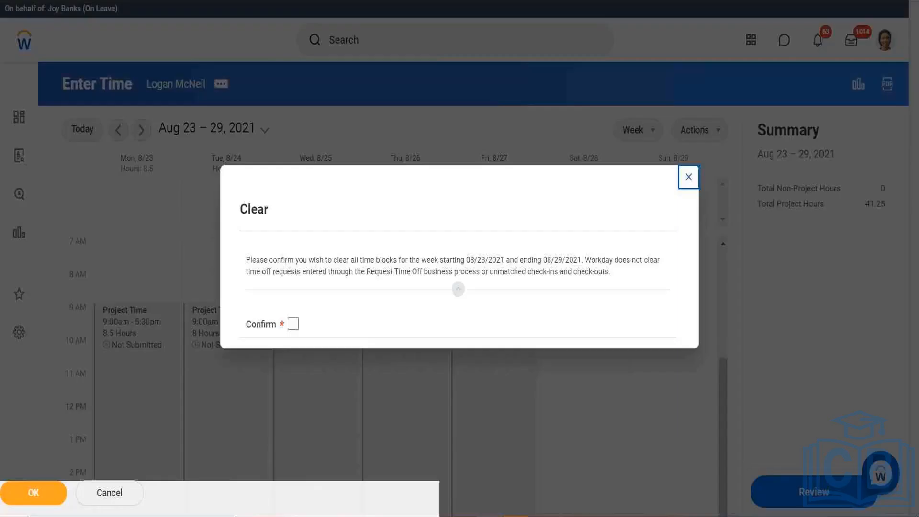
{"action": "left_click", "coordinate": [292, 307]}
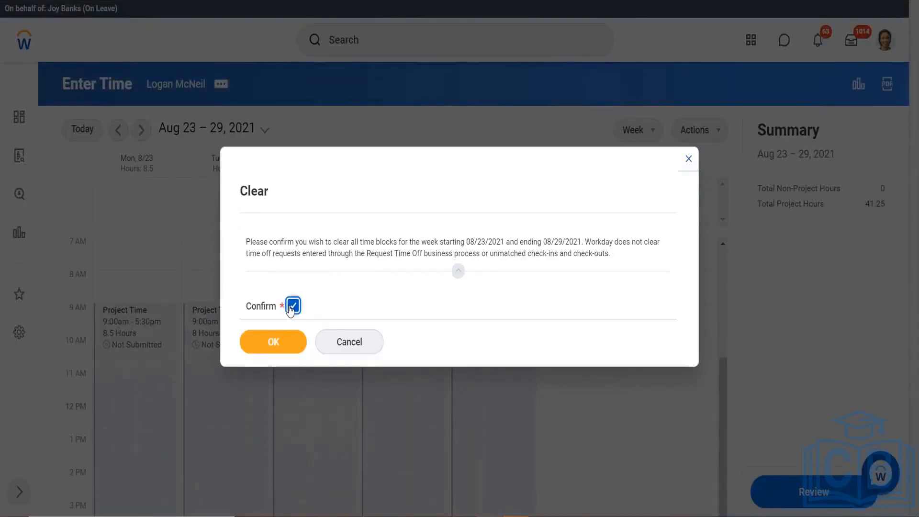
{"action": "left_click", "coordinate": [275, 348]}
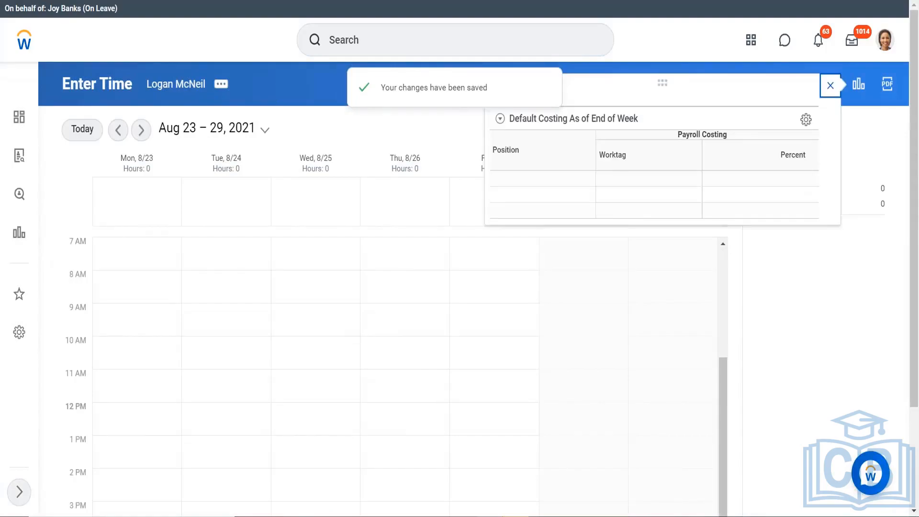
{"action": "left_click", "coordinate": [830, 86]}
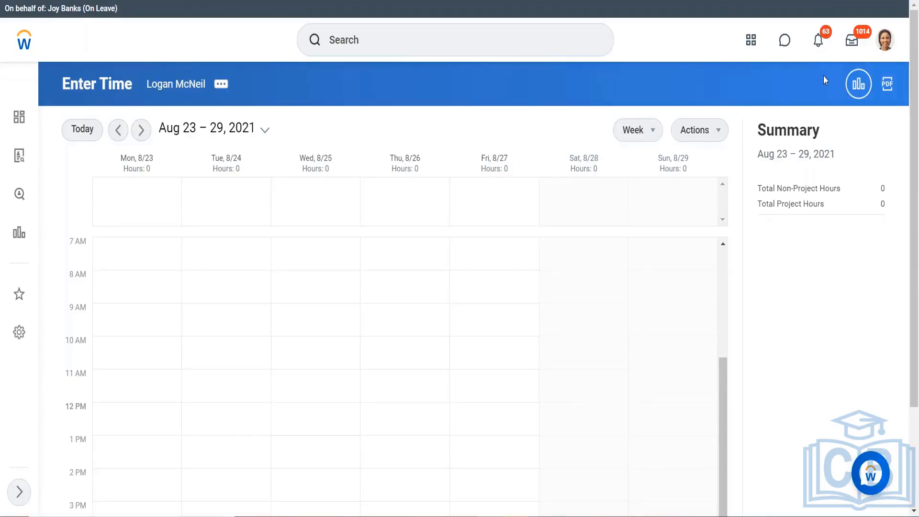
Review the time entry options on the blank Create Time Entry Template form.
{"action": "left_click", "coordinate": [716, 142]}
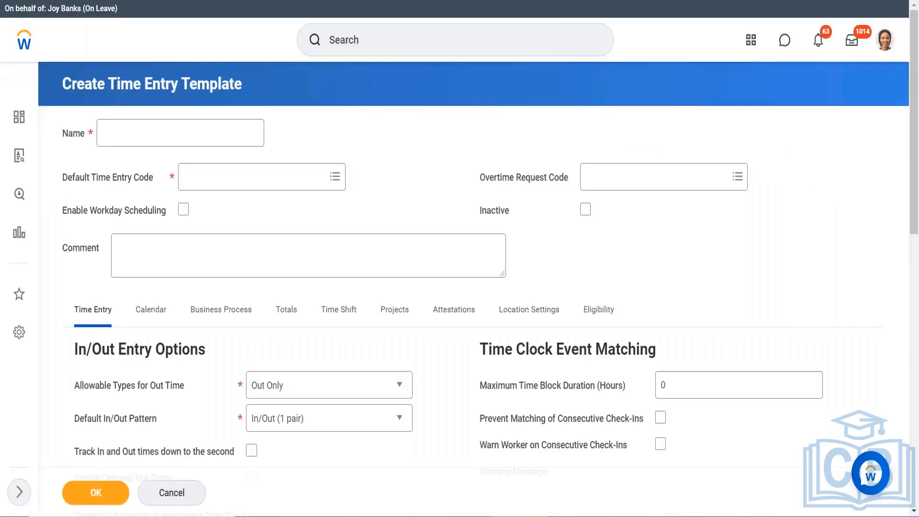
{"action": "scroll", "coordinate": [335, 206], "scroll_direction": "down", "scroll_amount": 1}
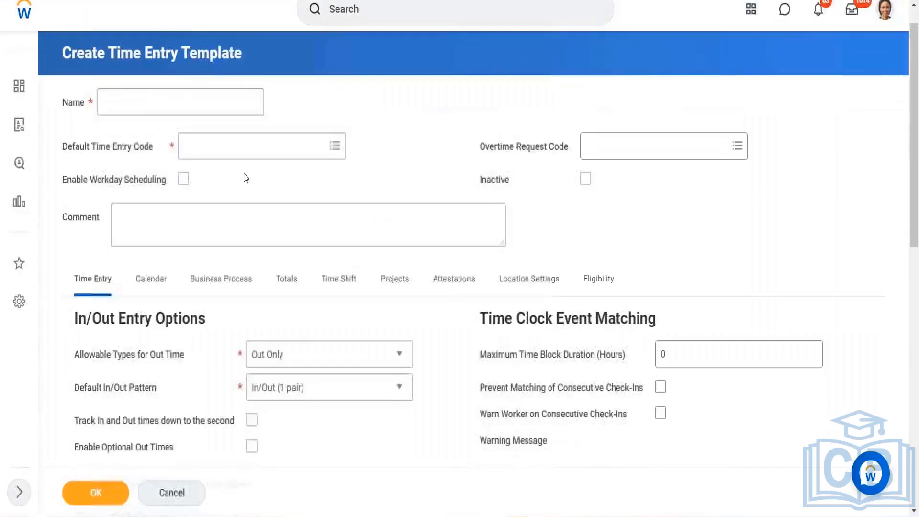